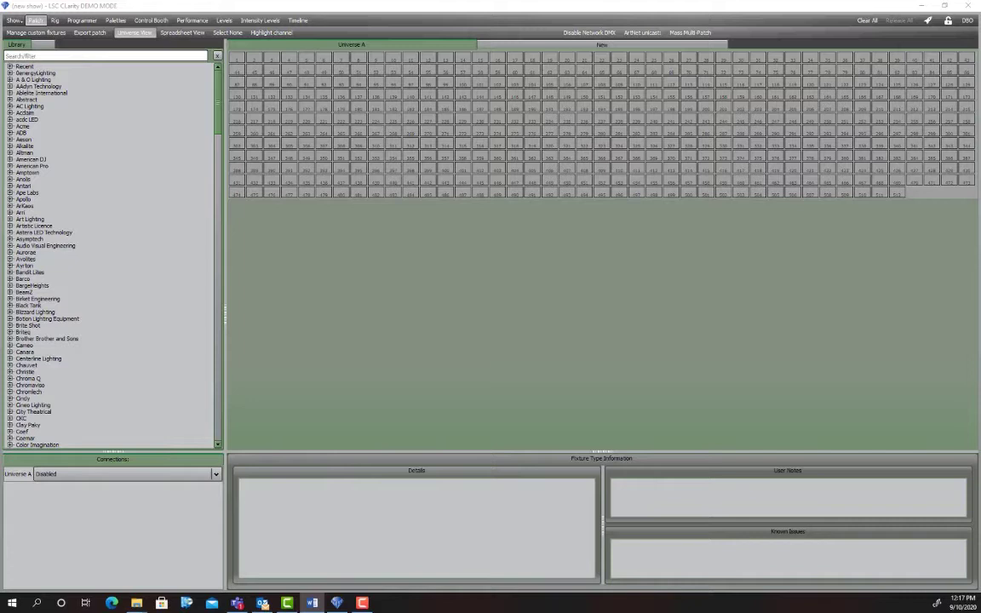
Step: Find the generic Dimmer Channel (8 bit) in the fixture library and patch 36 of them to Universe A from address 1
click(133, 56)
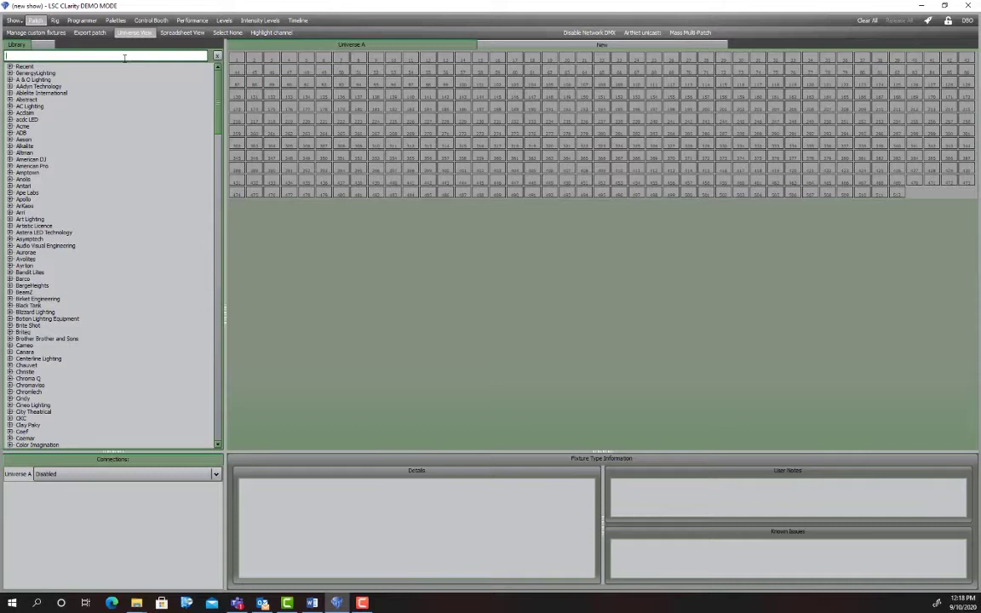
text(gene)
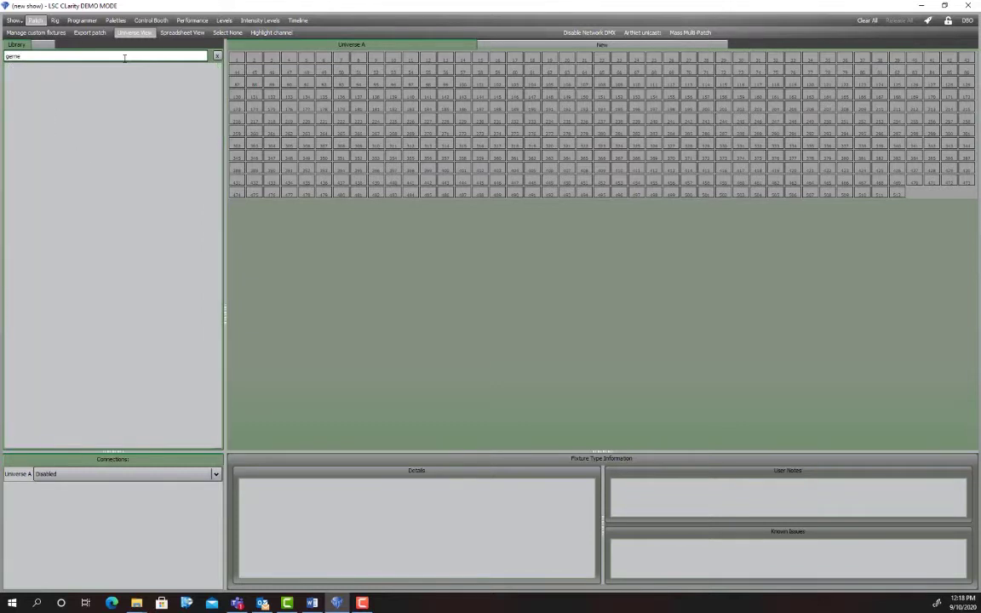
text(r)
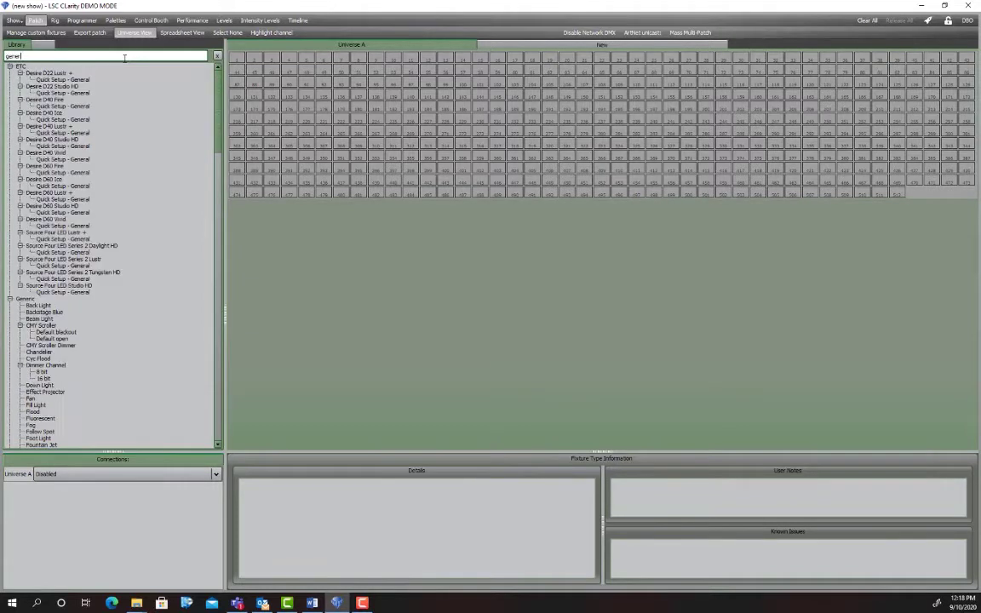
double_click(45, 373)
text(36)
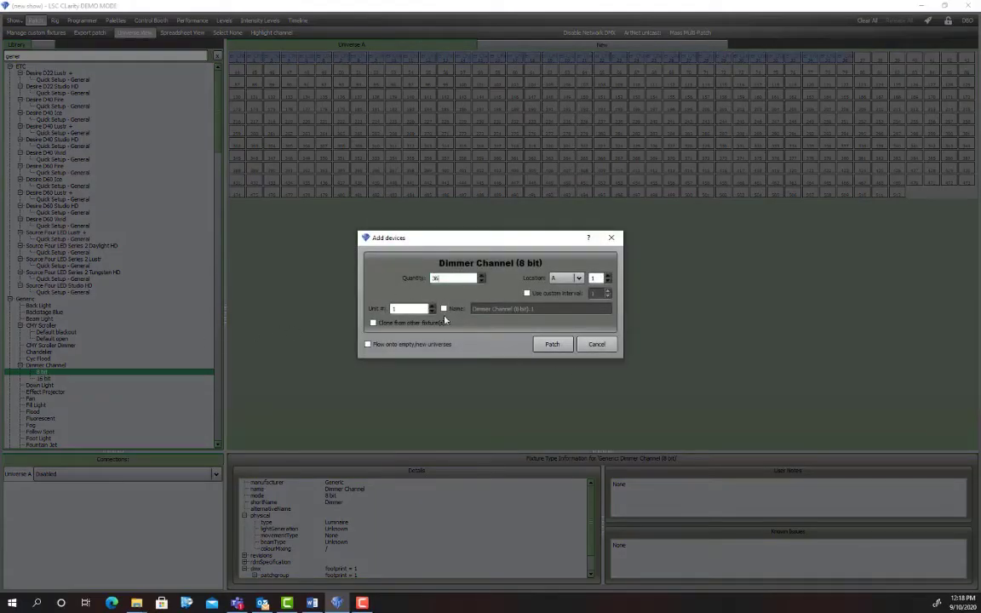
click(555, 345)
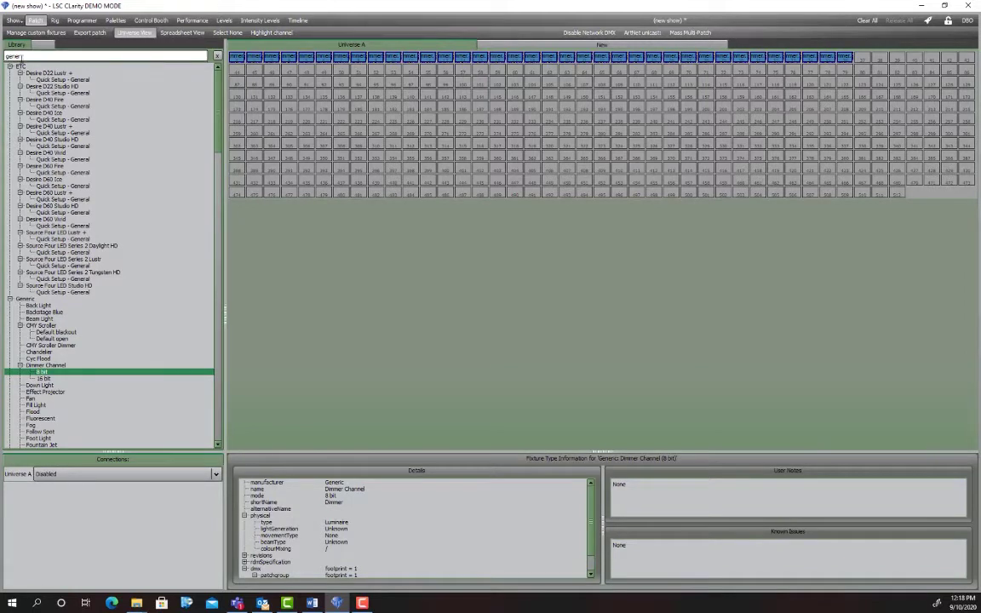
Step: Search the fixture library for "iw blast"
key(ctrl+a)
text(iw b)
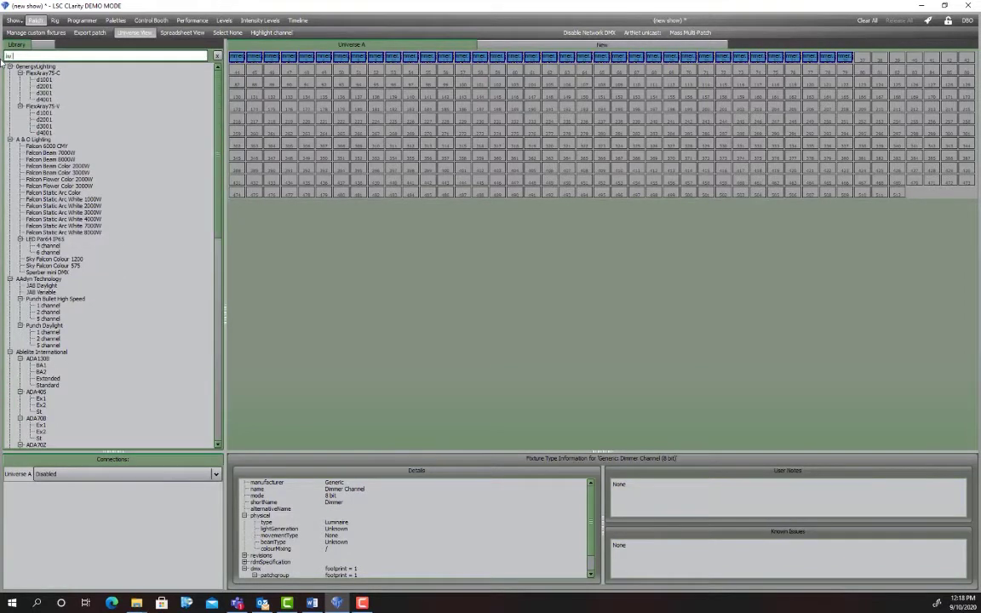
text(last)
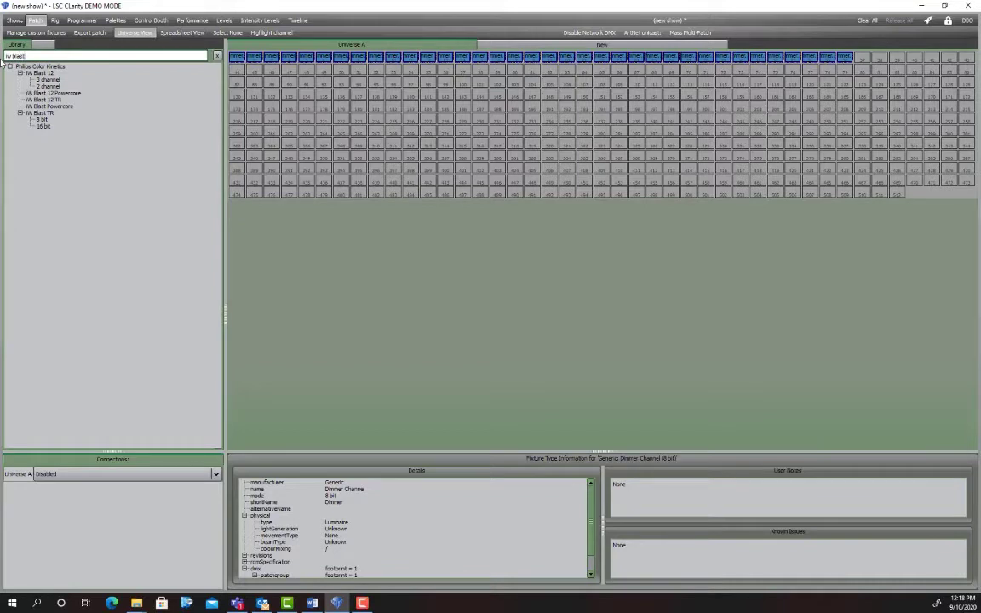
Step: Patch four iW Blast TR (8 bit) fixtures to Universe A from address 401 with a custom interval of 4
click(40, 113)
click(47, 120)
double_click(47, 120)
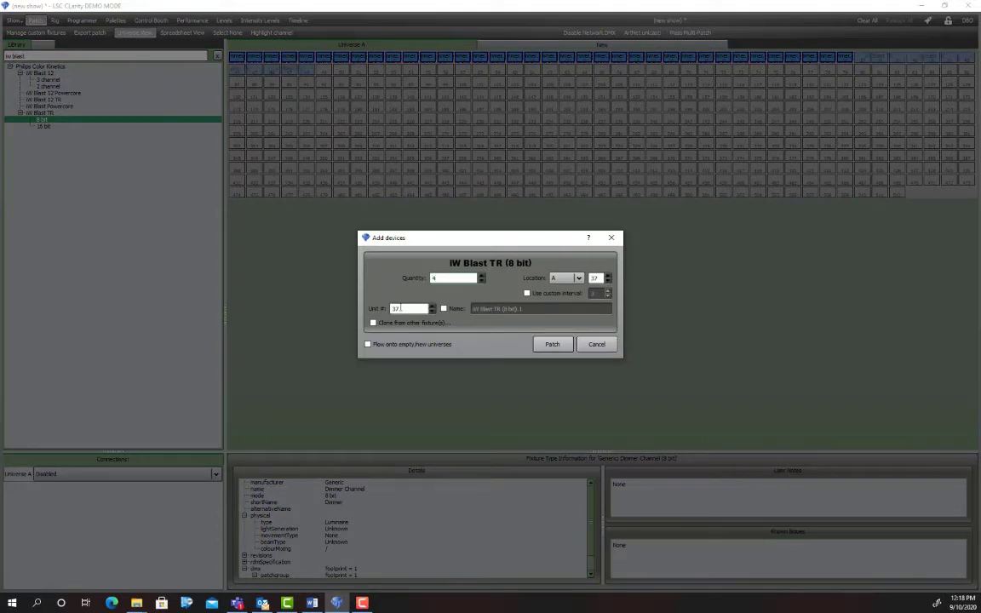
drag(602, 278, 577, 277)
text(401)
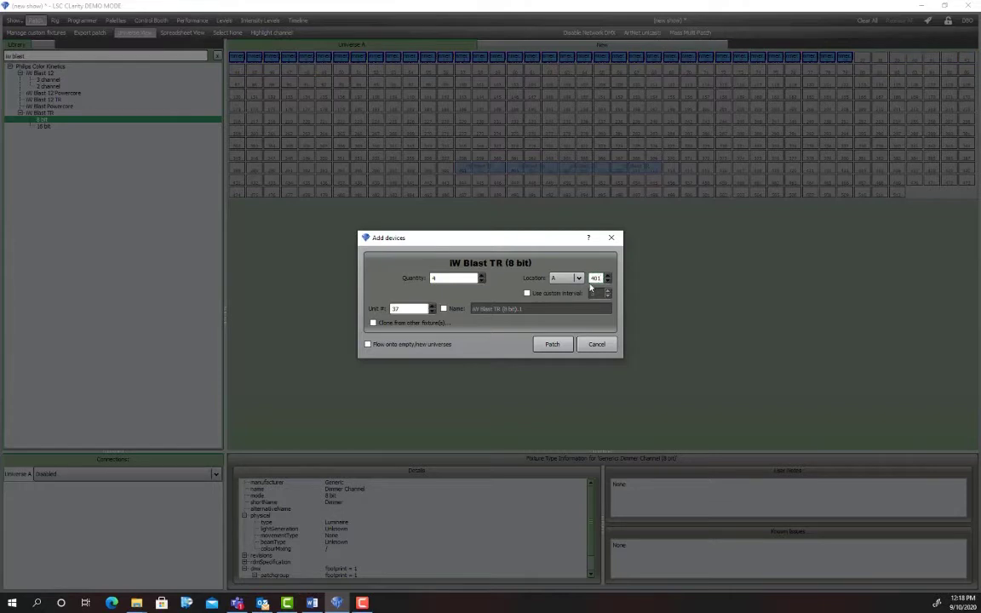
double_click(410, 309)
click(526, 292)
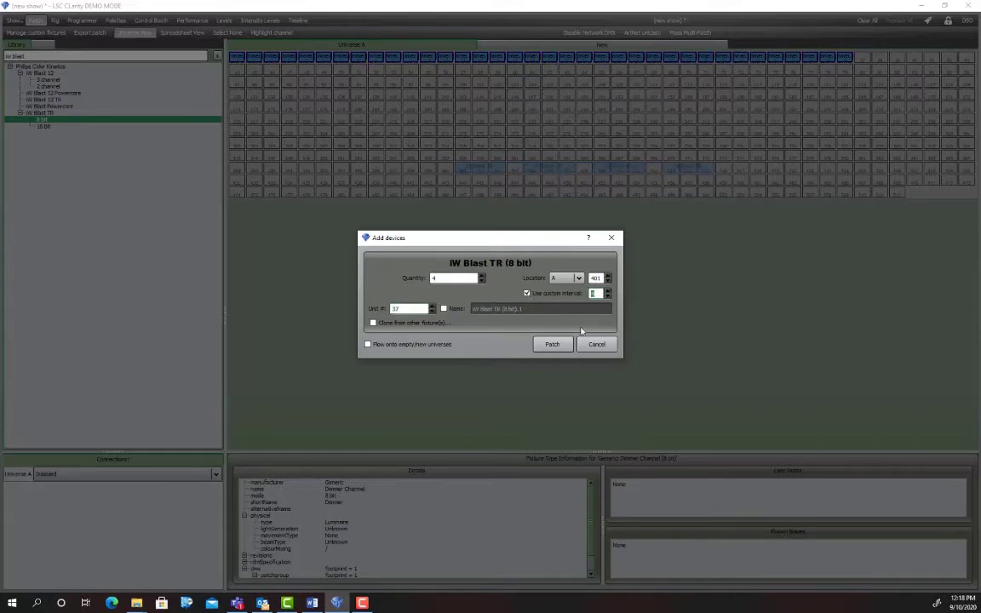
click(550, 346)
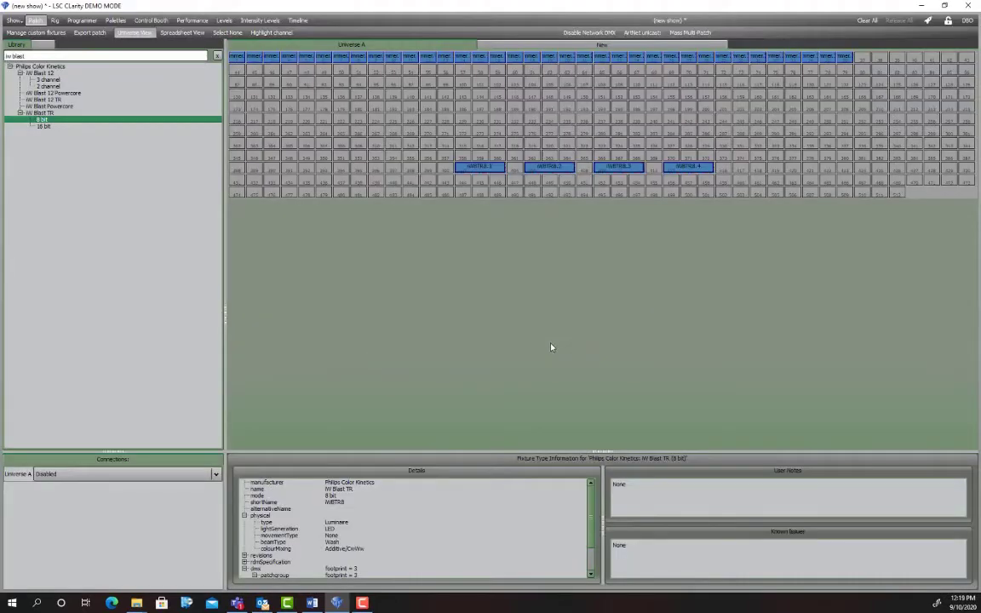
Step: Delete the four patched iW Blast TR fixtures from Universe A
right_click(475, 167)
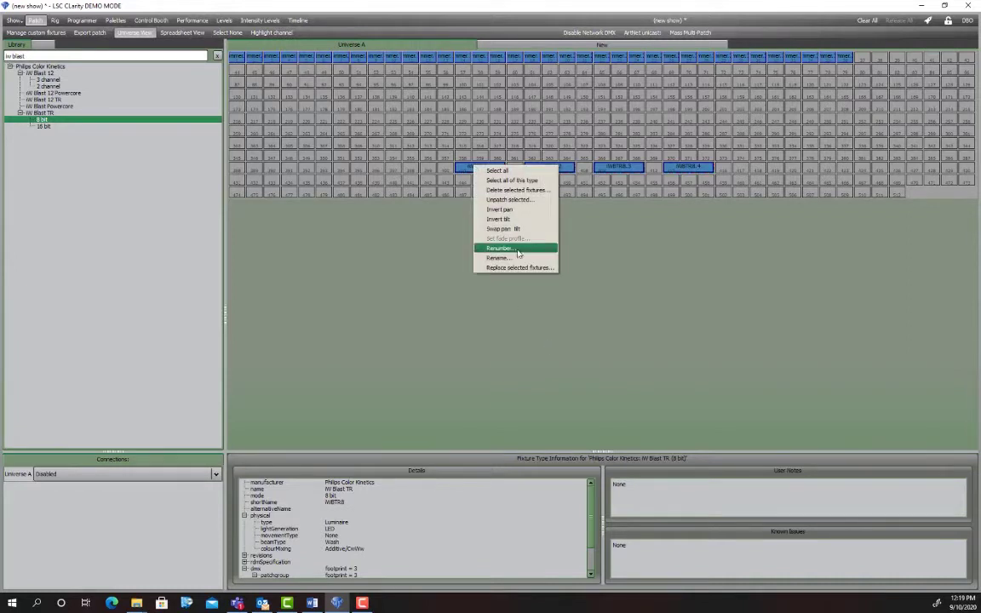
click(516, 190)
click(501, 308)
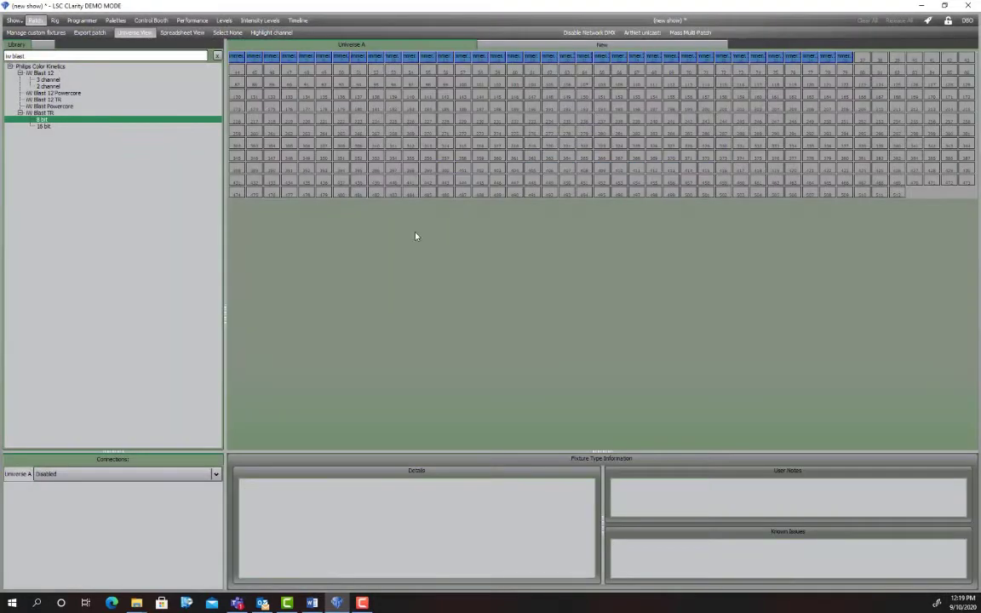
Step: Patch four iW Blast TR (8 bit) fixtures with unit numbers from 401 at Universe A address 401, using a custom interval of 4
double_click(77, 122)
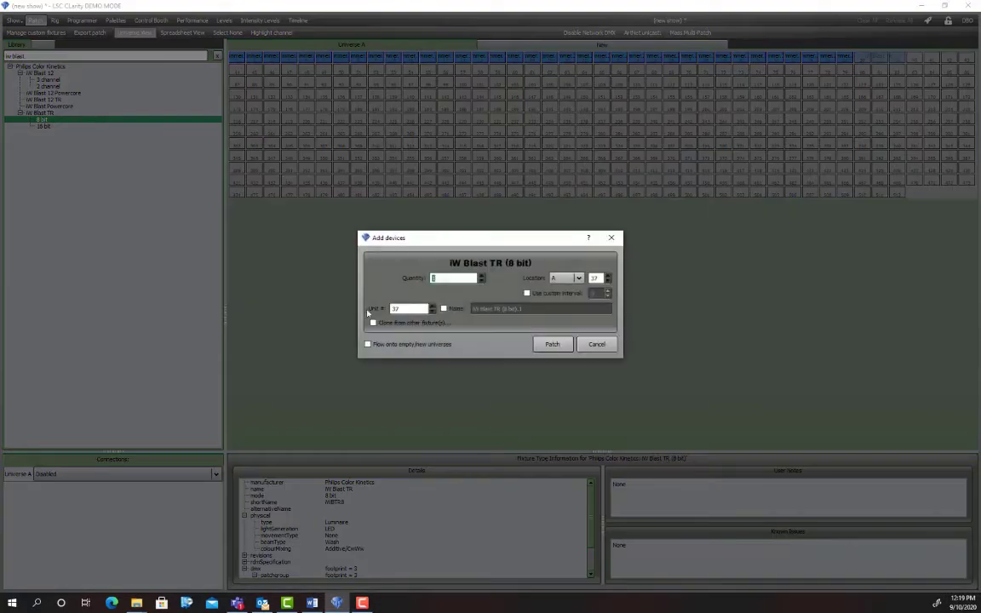
text(401)
double_click(595, 278)
text(401)
click(526, 292)
double_click(456, 277)
text(4)
click(555, 344)
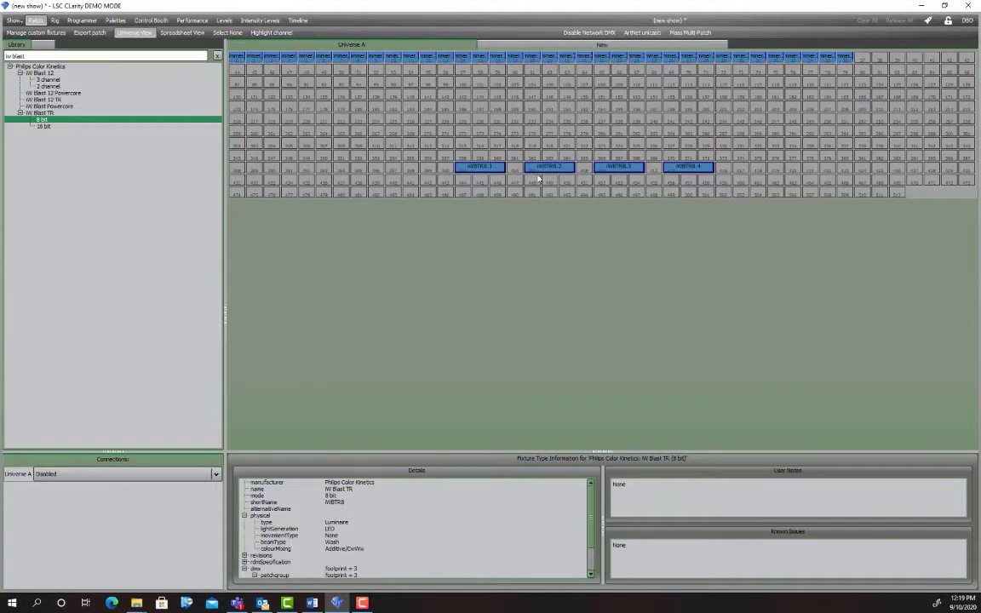
mouse_move(481, 166)
mouse_down()
mouse_move(522, 172)
mouse_move(481, 170)
mouse_up()
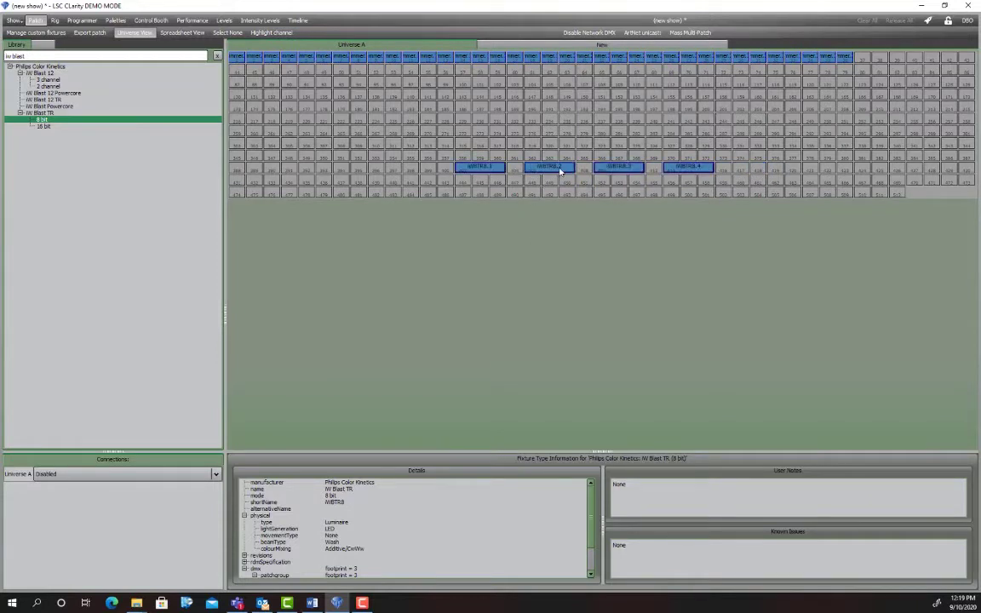
click(713, 167)
mouse_move(680, 170)
mouse_down()
mouse_move(652, 168)
mouse_move(687, 169)
mouse_move(672, 173)
mouse_up()
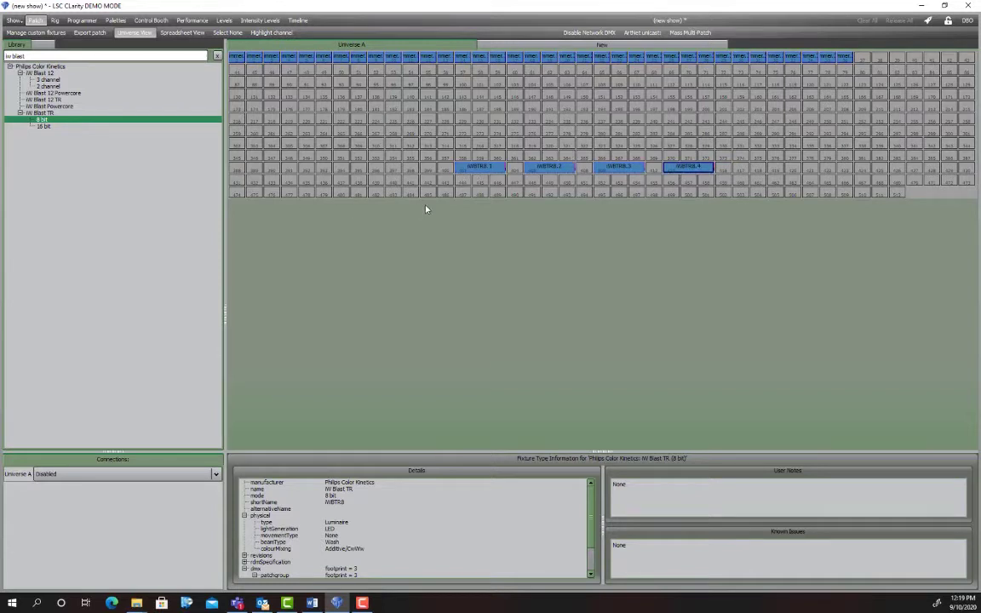
Step: Find "kanjo" in the library and patch four Kanjo Wash RGB (8 channel) fixtures with unit numbers from 301 at Universe A address 301
drag(41, 56, 6, 56)
text(kanjos)
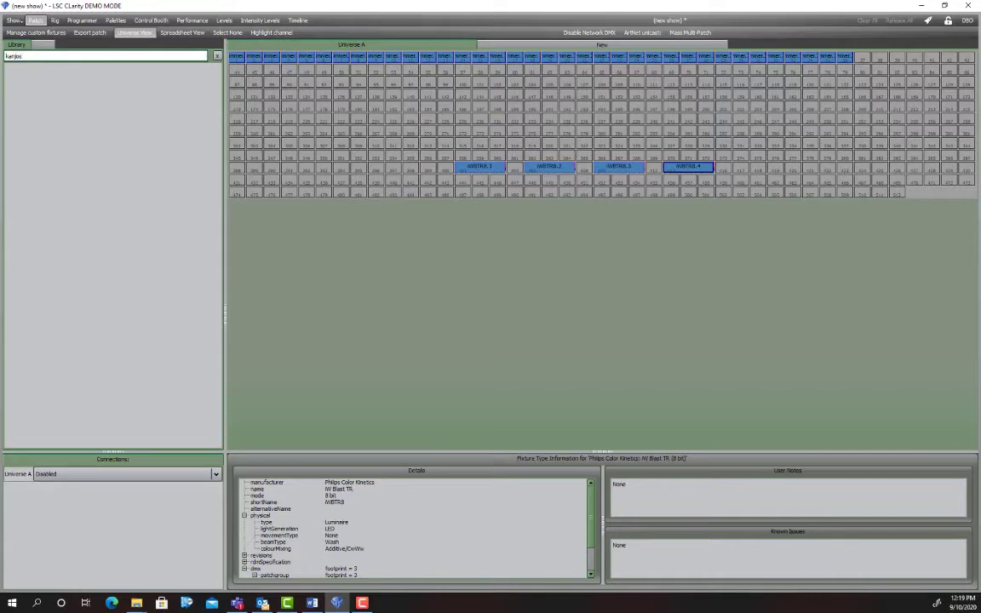
key(BackSpace)
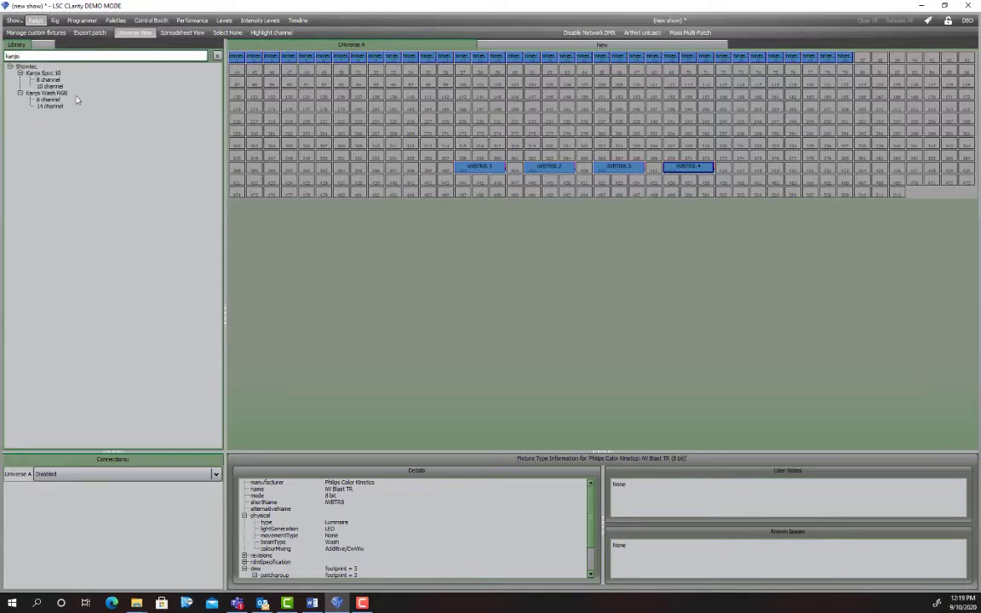
double_click(45, 98)
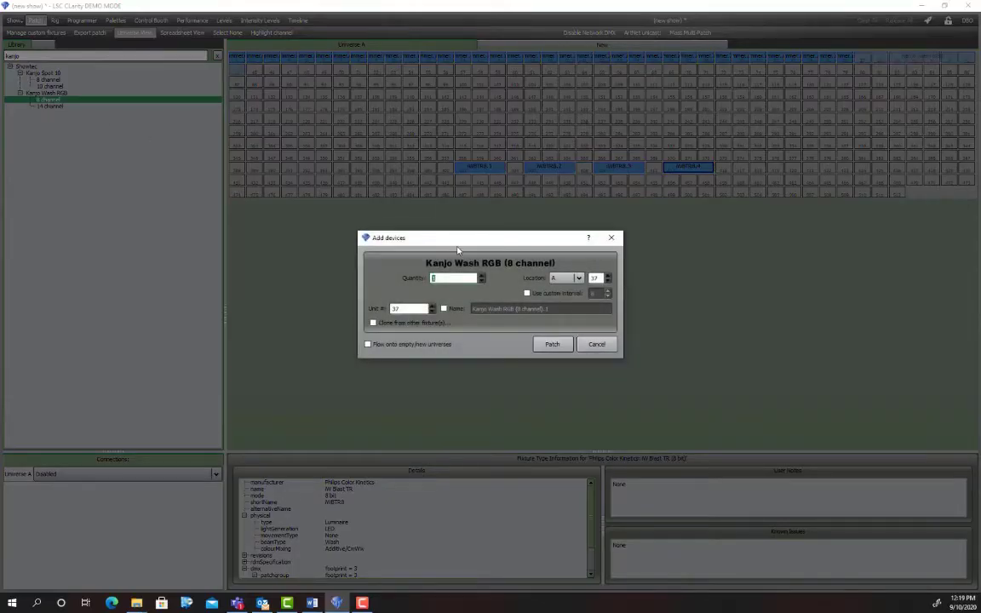
text(4)
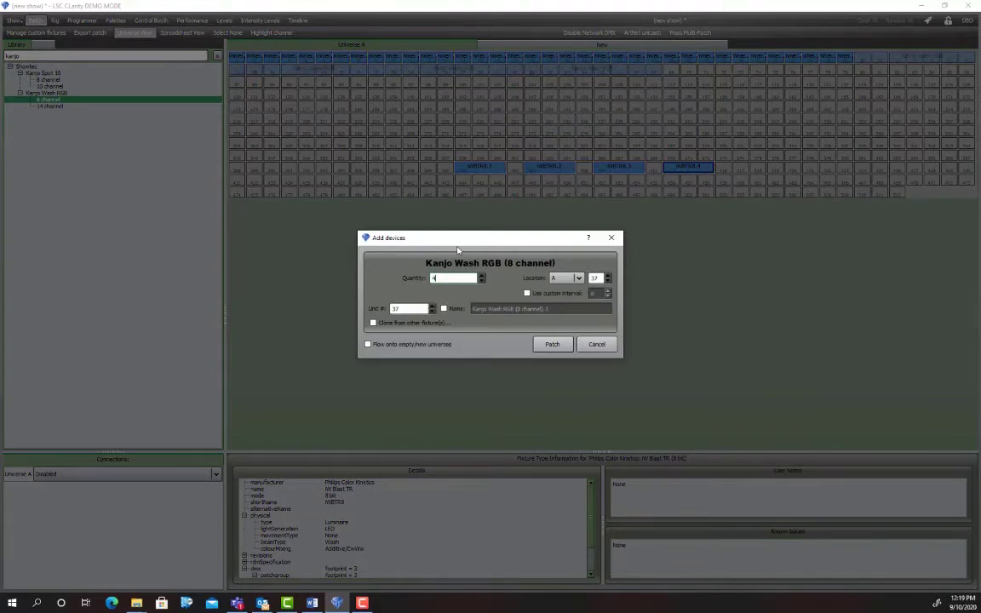
double_click(407, 309)
text(303)
double_click(599, 278)
text(301)
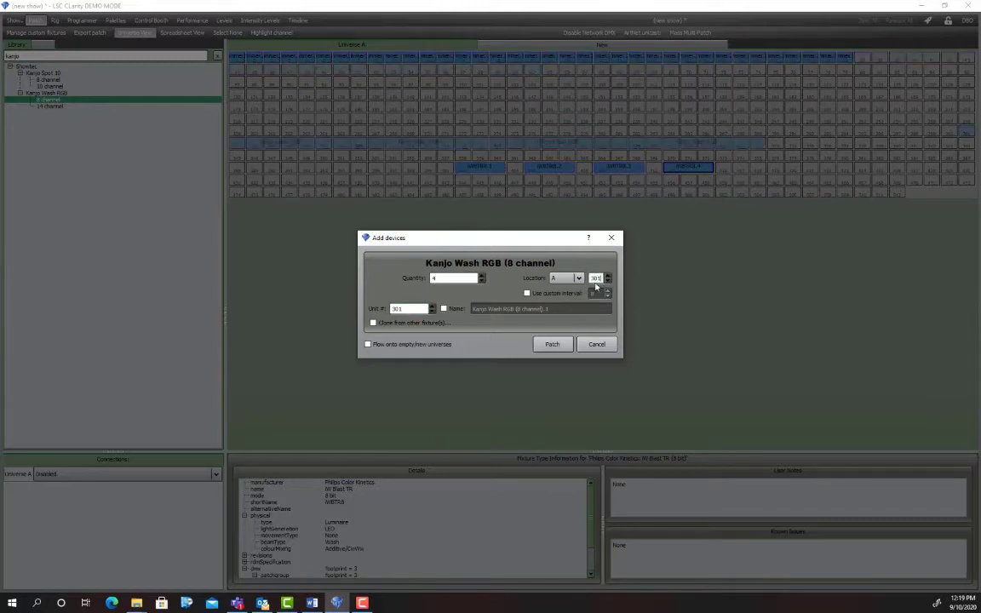
click(552, 345)
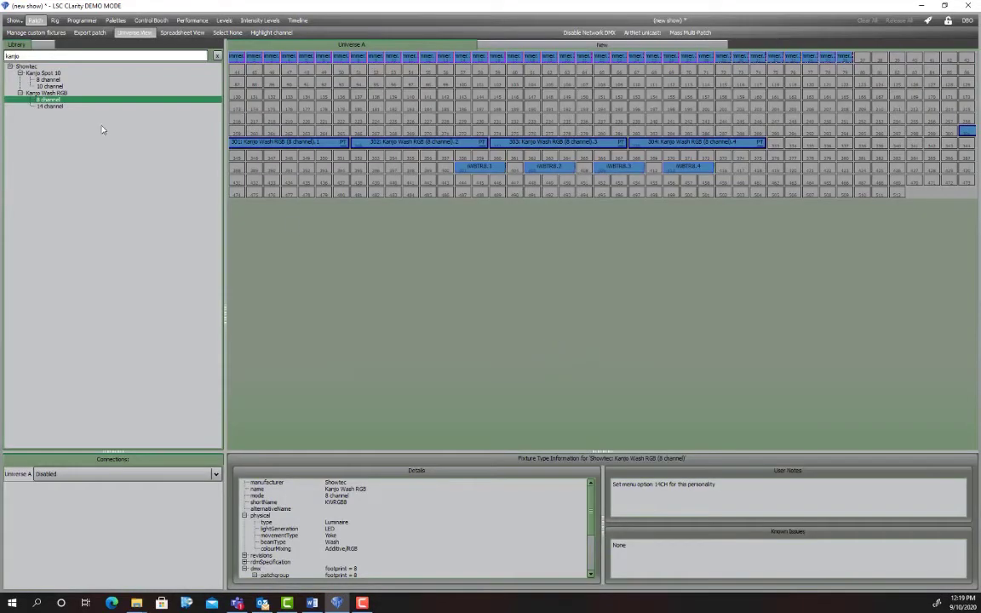
Step: Replace the fixture library search with "gener" to list the generic fixtures
double_click(61, 56)
key(BackSpace)
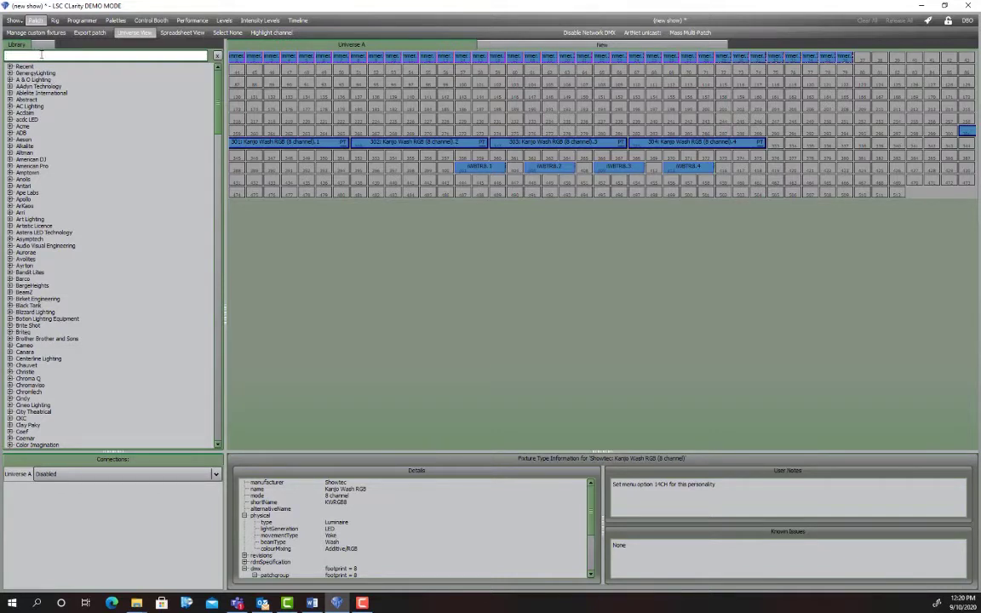
text(generic)
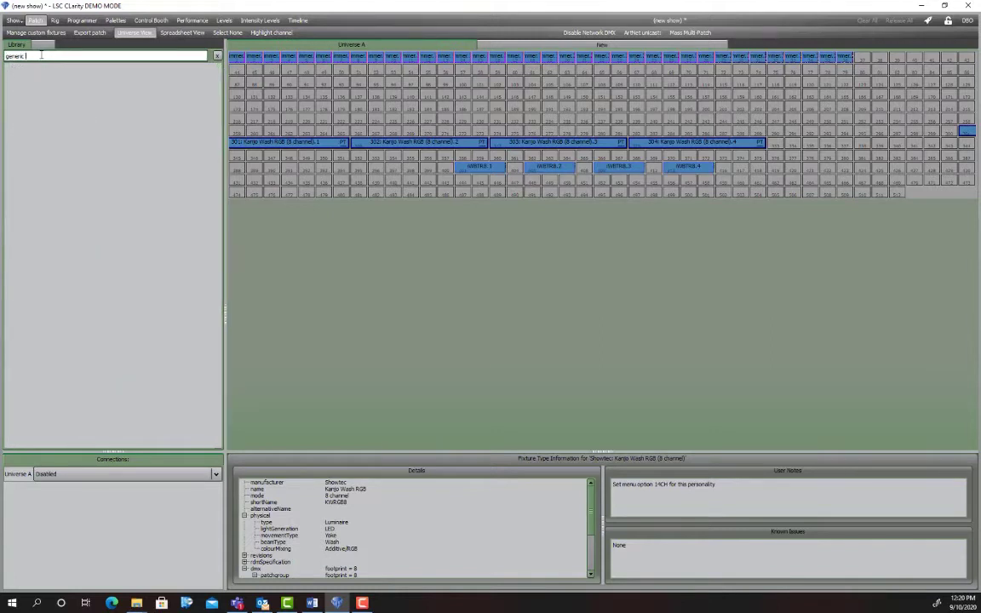
key(BackSpace)
key(BackSpace)
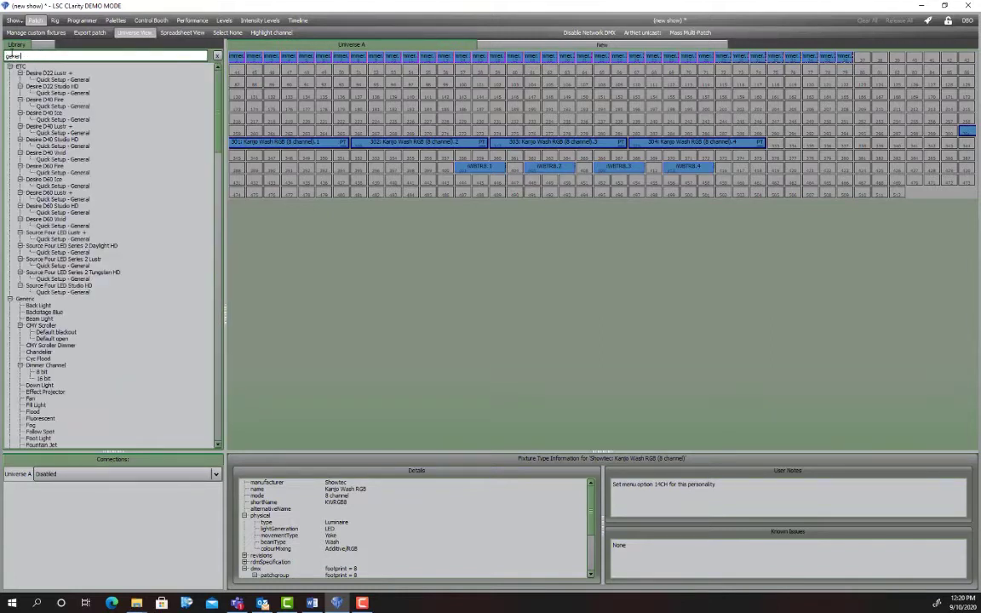
Step: Patch four generic LED - RGBW (8 bit) fixtures with unit numbers from 101 at Universe A address 101
scroll(77, 277, down, 10)
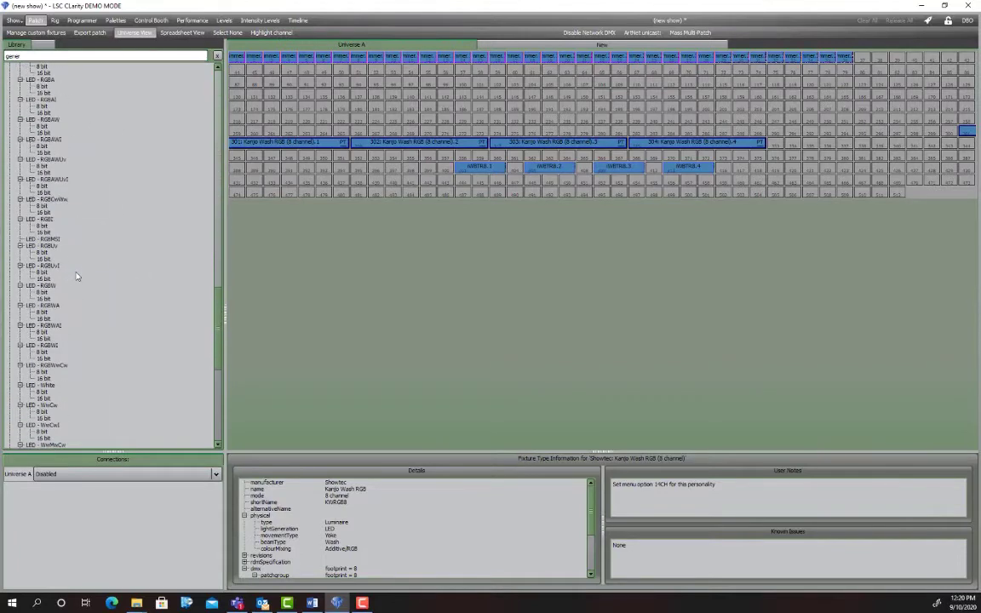
click(43, 286)
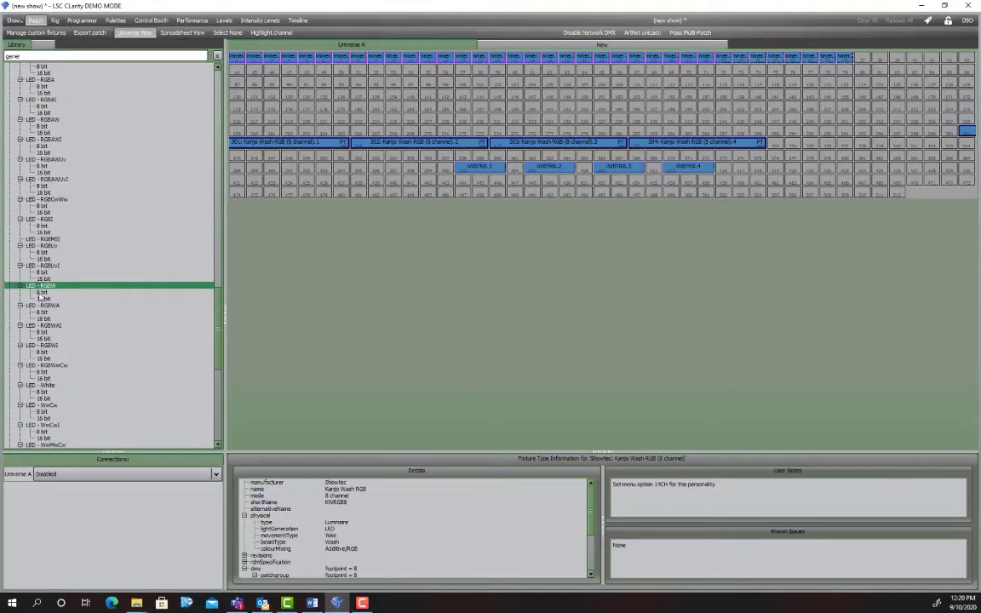
double_click(48, 292)
text(4)
key(Tab)
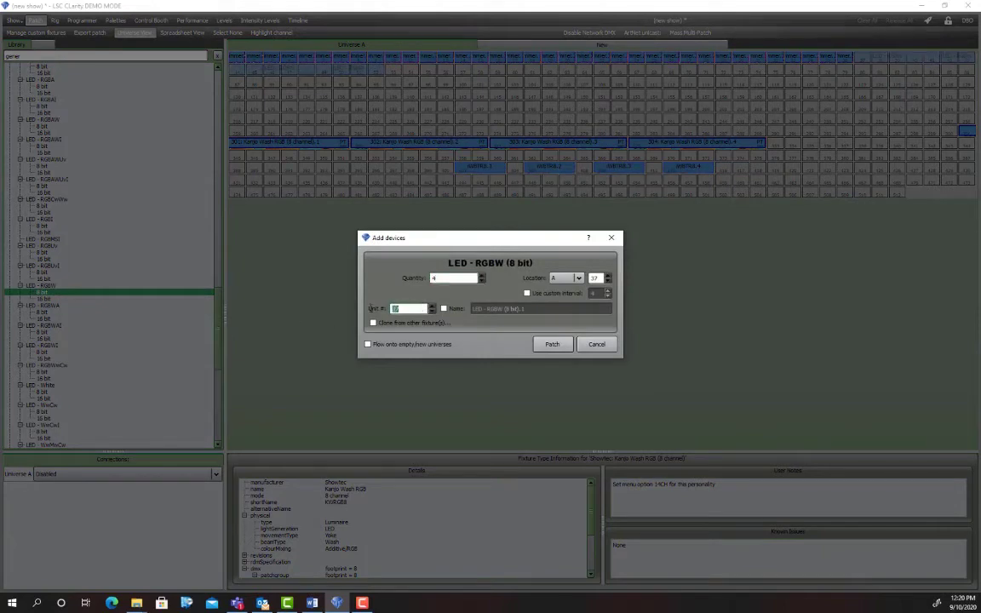
text(101)
key(Tab)
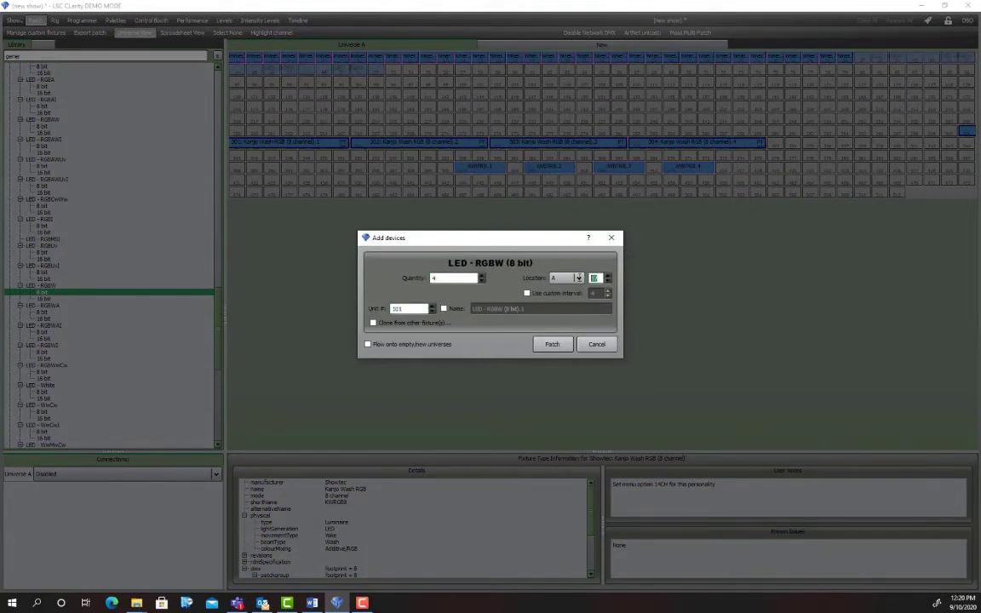
text(101)
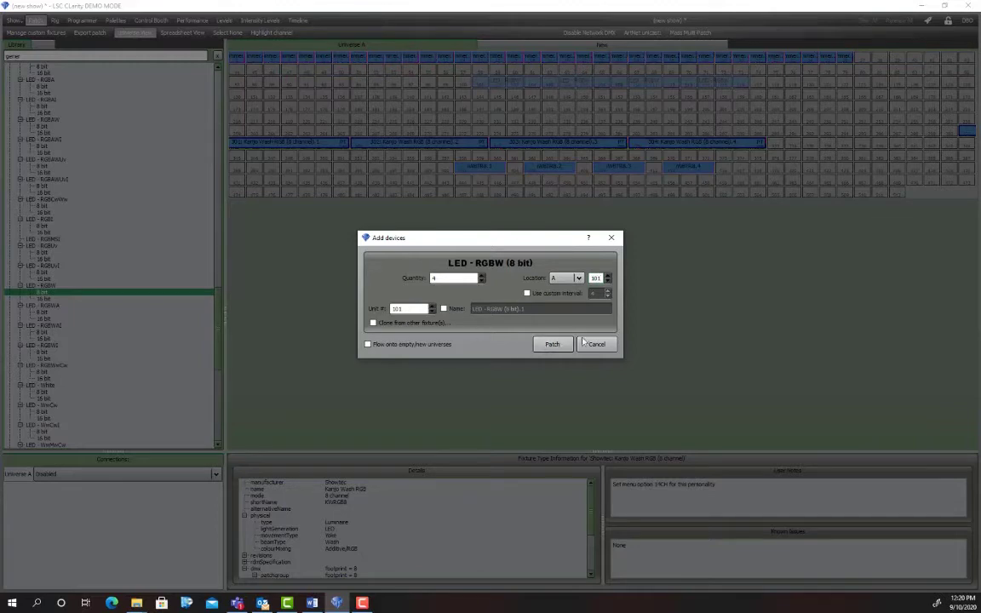
click(549, 345)
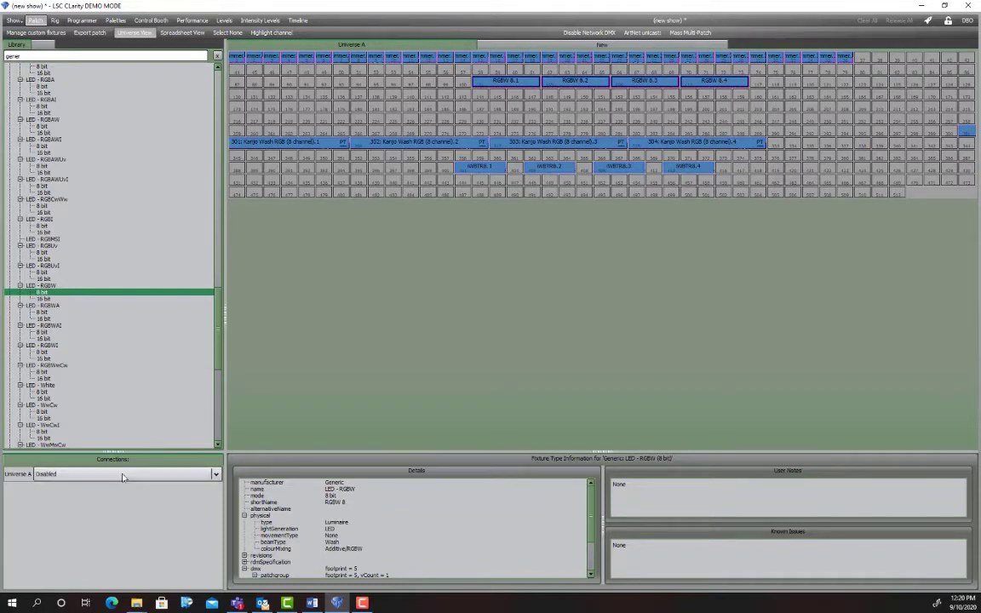
Step: View the available output connection options for Universe A without changing the connection
click(53, 474)
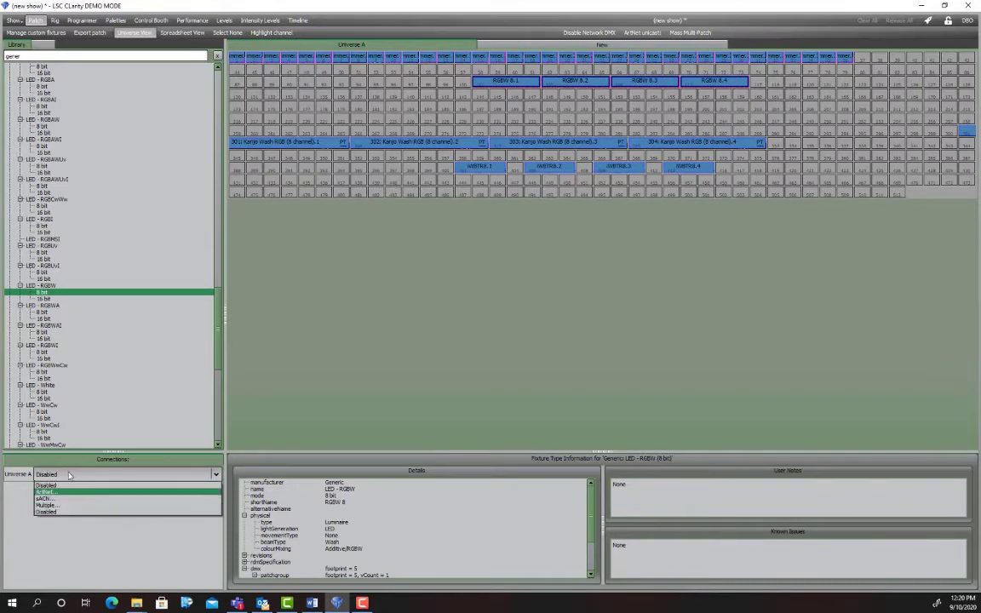
click(126, 552)
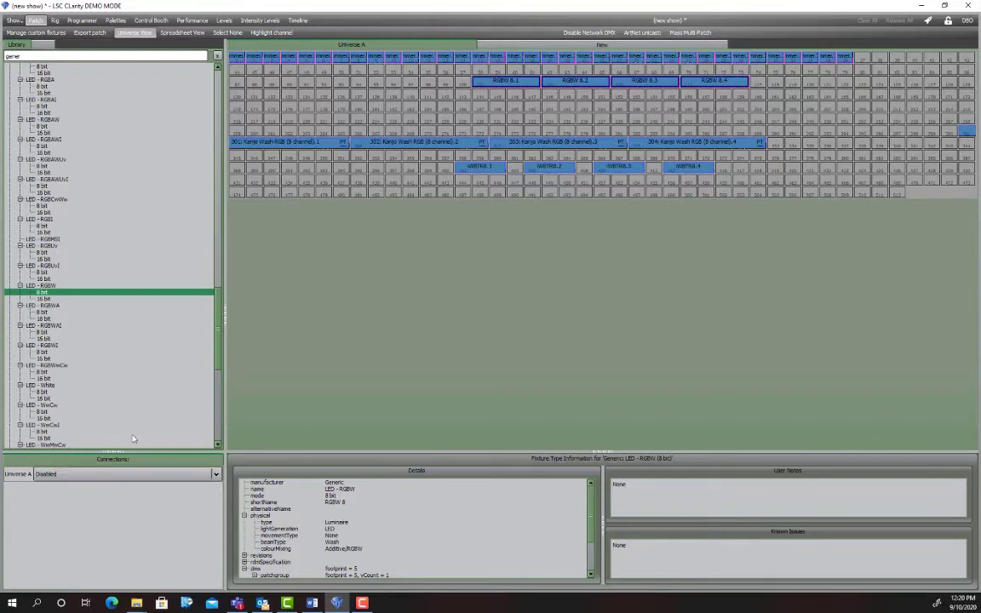
Step: Switch from the patch to the Programmer view
click(81, 21)
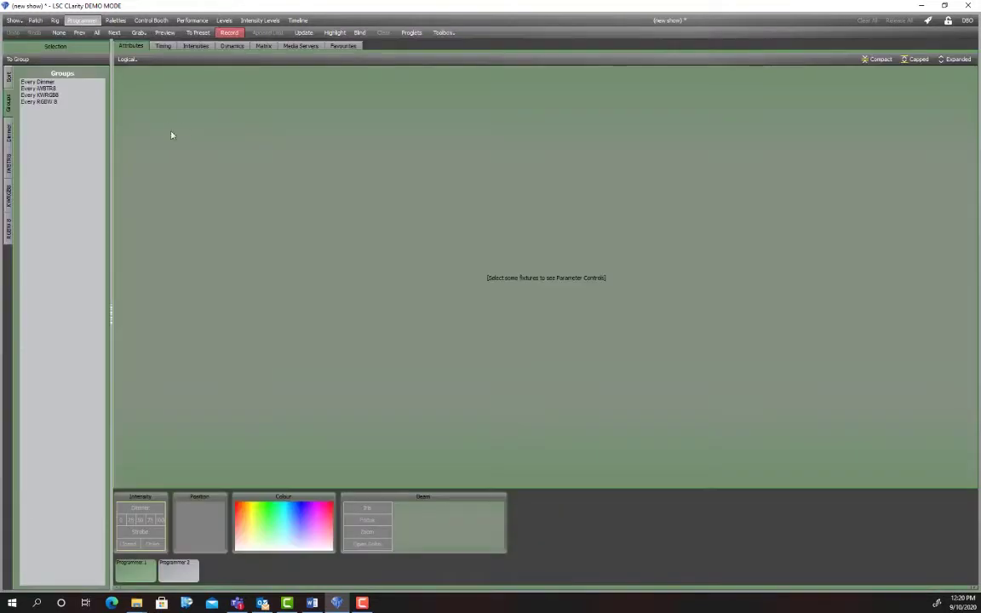
Step: Select dimmer channels 1 to 5 and record them as a new group named "Fr SW"
click(11, 214)
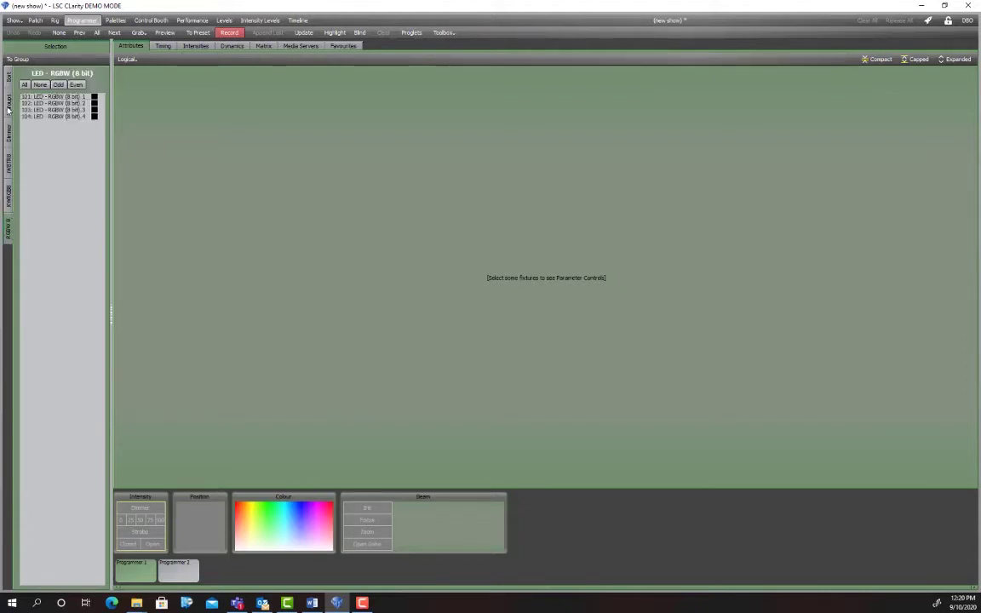
click(6, 133)
drag(49, 96, 59, 126)
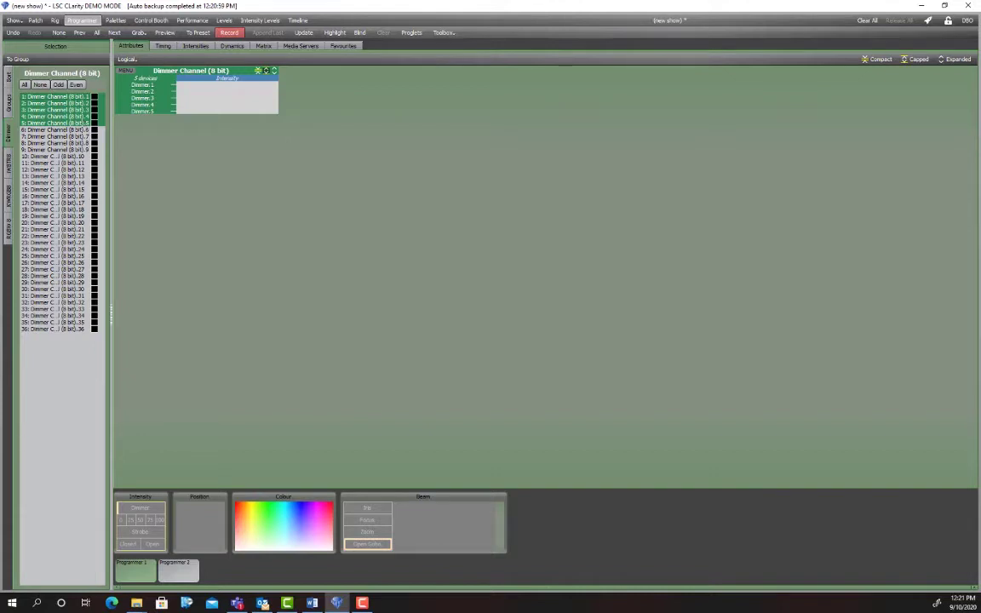
click(50, 130)
click(48, 131)
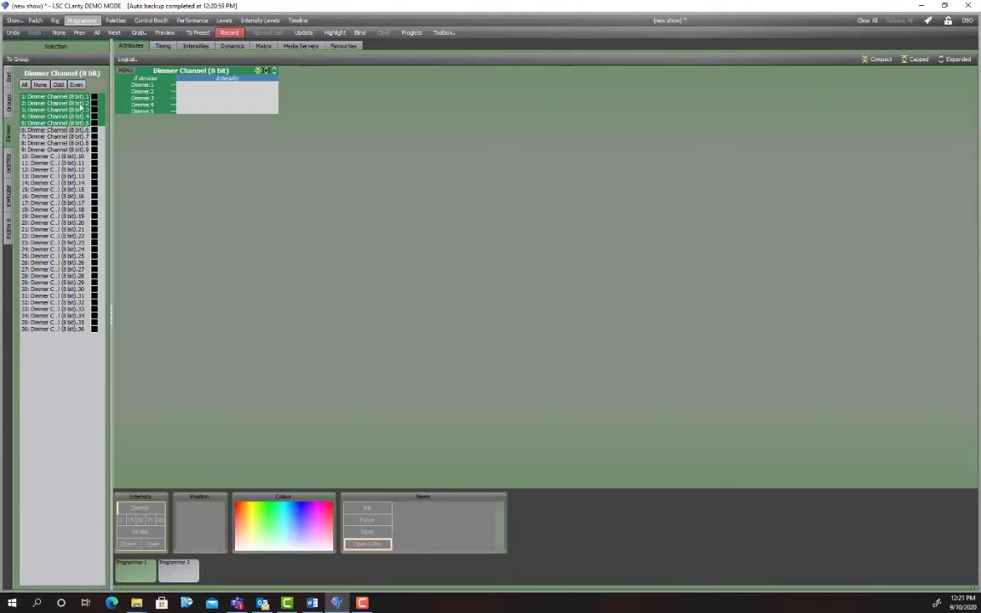
click(10, 60)
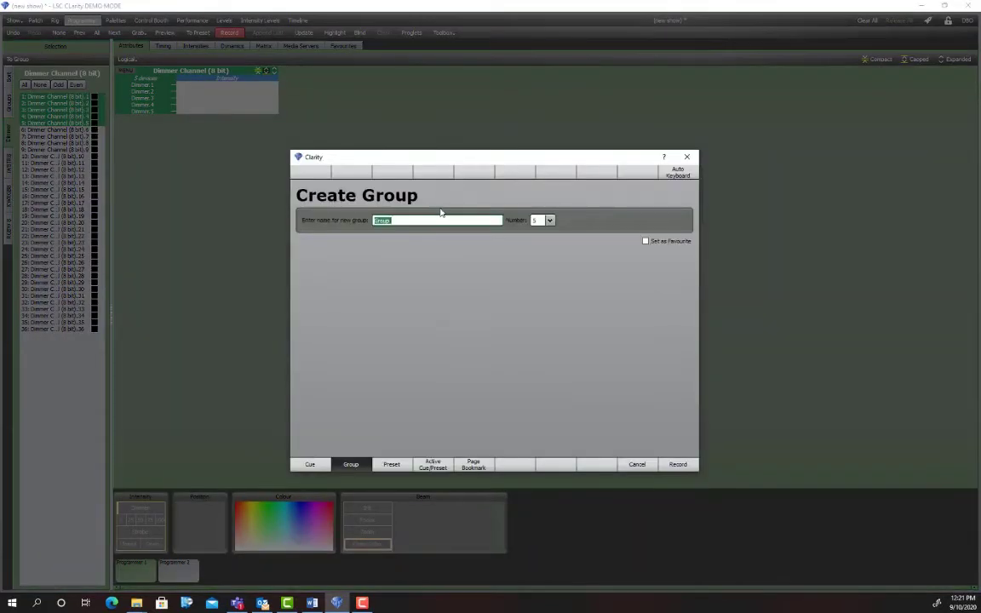
text(Fr SW)
click(678, 465)
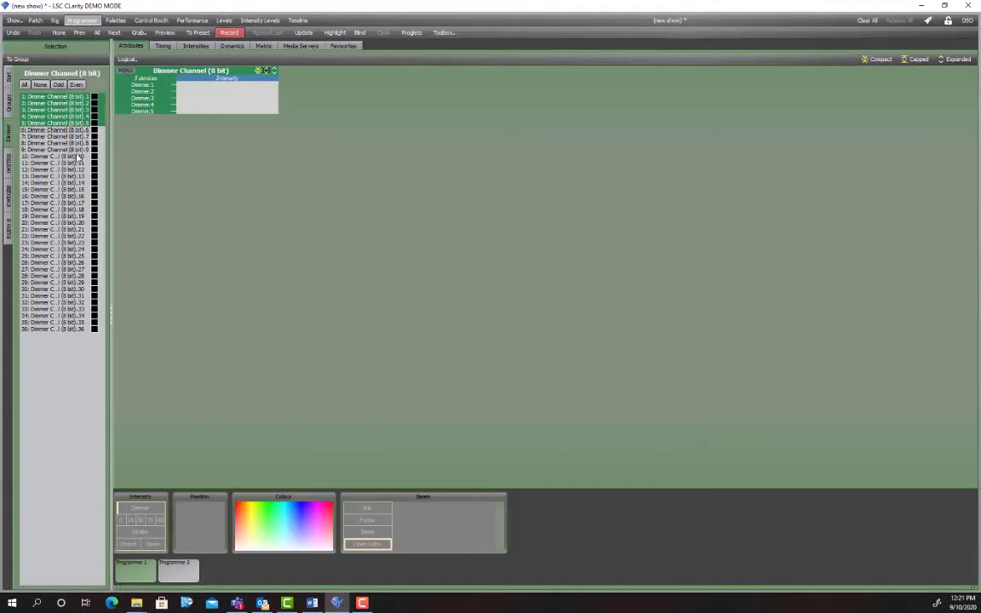
Step: Record dimmer channels 7, 8 and 9 as a new group named "Mid SW"
click(82, 129)
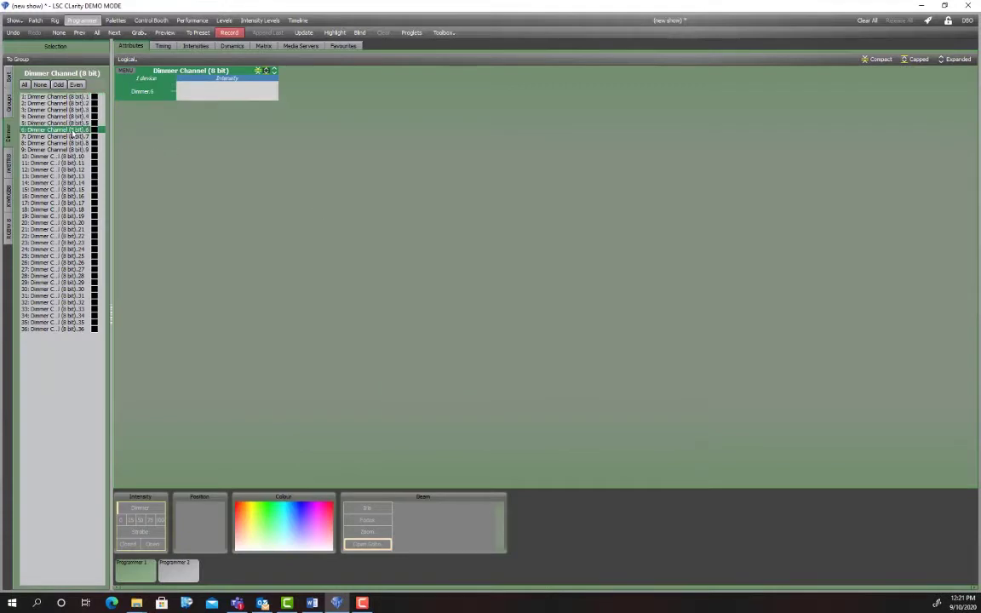
click(77, 137)
click(76, 130)
click(78, 143)
click(77, 150)
click(27, 59)
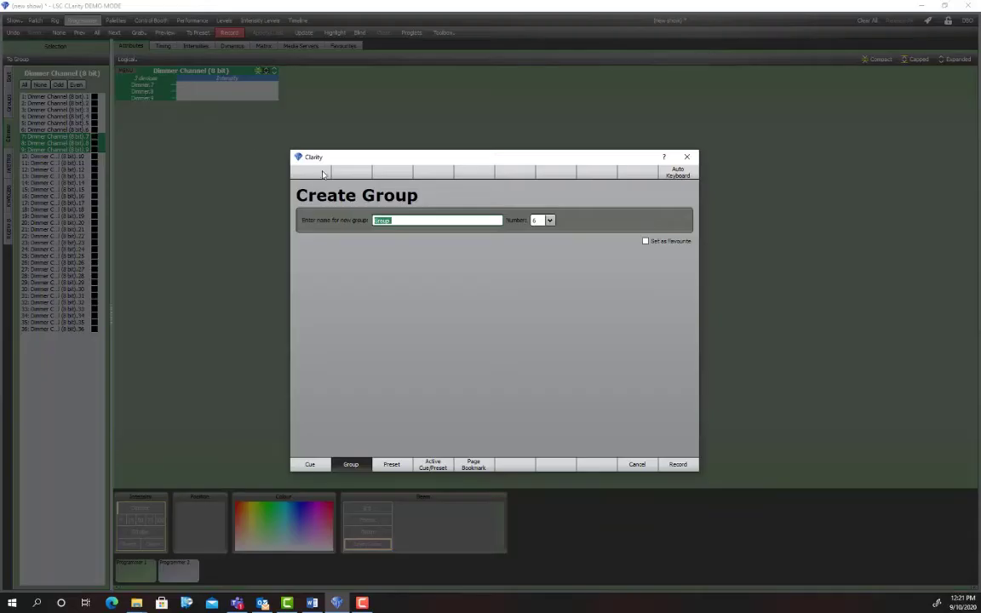
text(Mid SW)
click(694, 466)
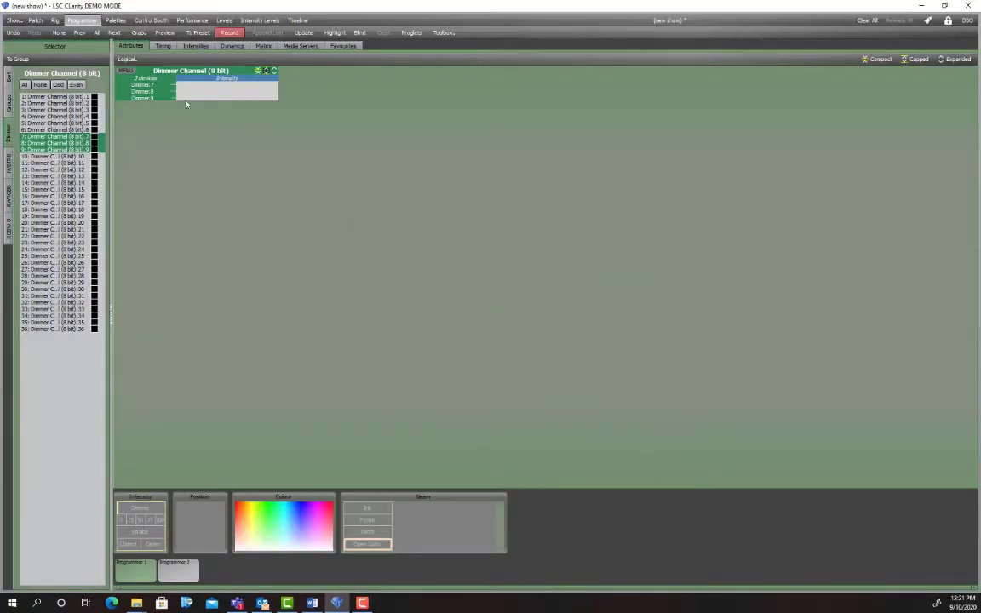
click(55, 162)
click(64, 157)
click(57, 163)
click(56, 157)
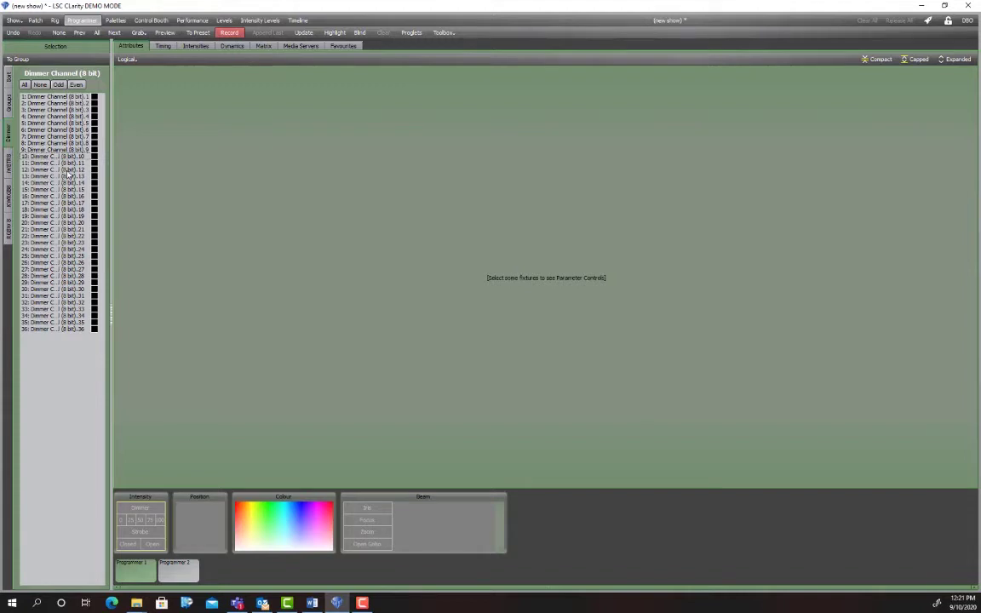
click(73, 171)
click(71, 176)
click(67, 171)
click(67, 176)
Step: Record dimmer channels 17 and 18 as a new group named "C Spec"
click(72, 203)
click(70, 209)
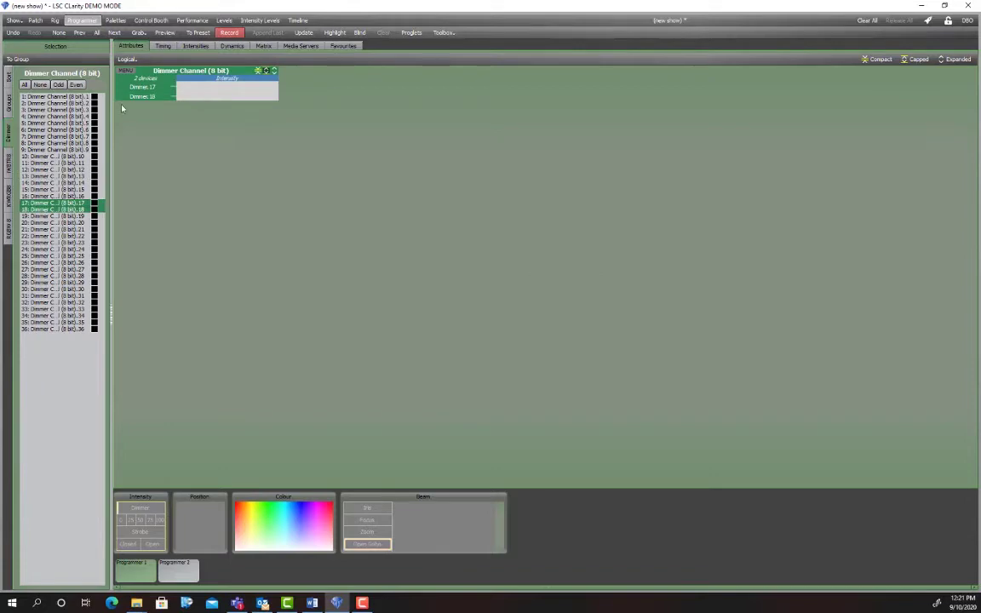
click(25, 58)
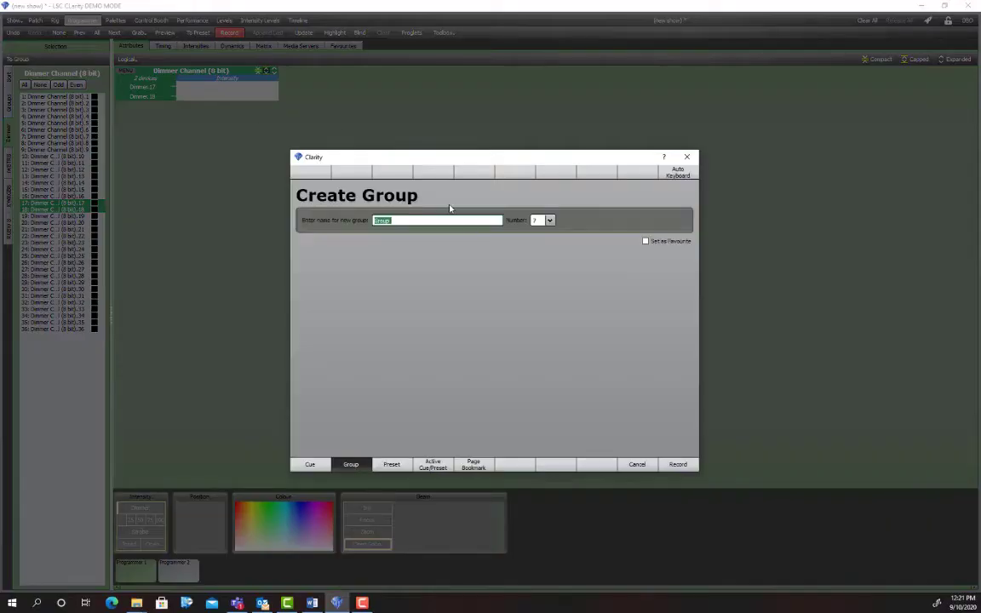
text(C Spec)
click(677, 464)
click(55, 170)
click(68, 195)
click(68, 163)
click(67, 169)
click(64, 162)
click(64, 197)
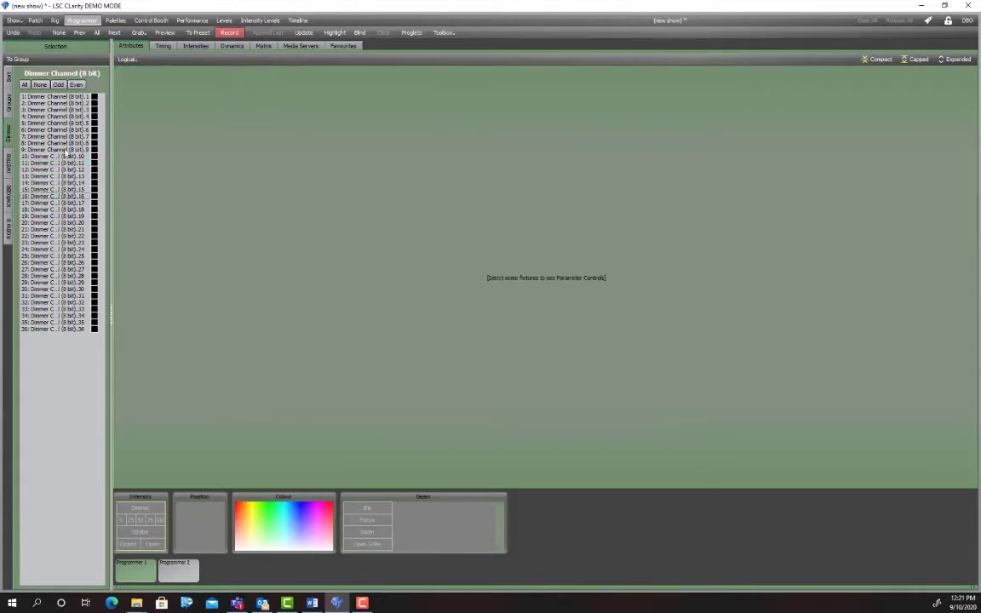
click(76, 117)
click(74, 118)
Step: Record dimmer channel 11 as a new group named "BakL"
click(79, 163)
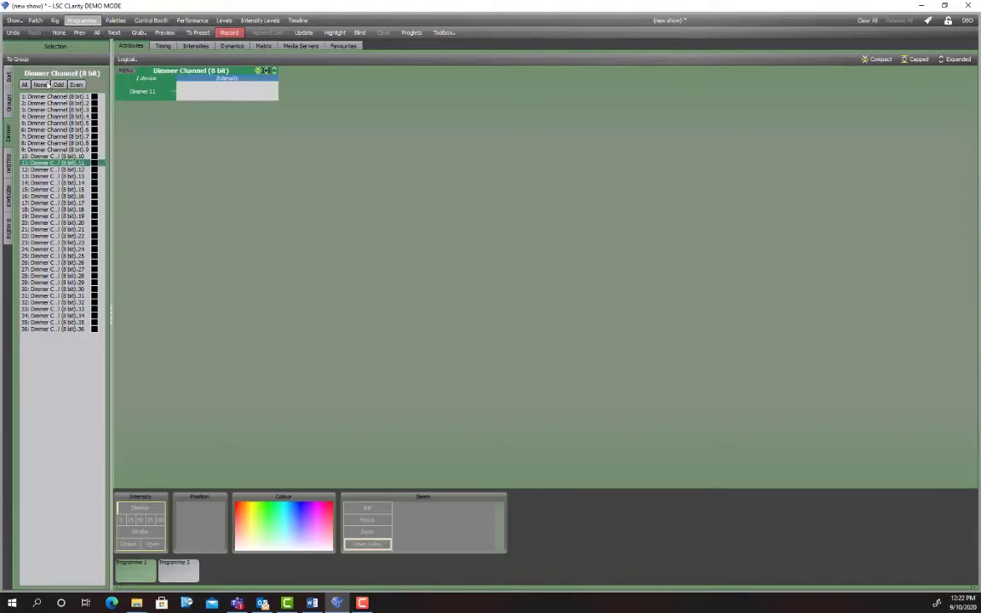
click(17, 59)
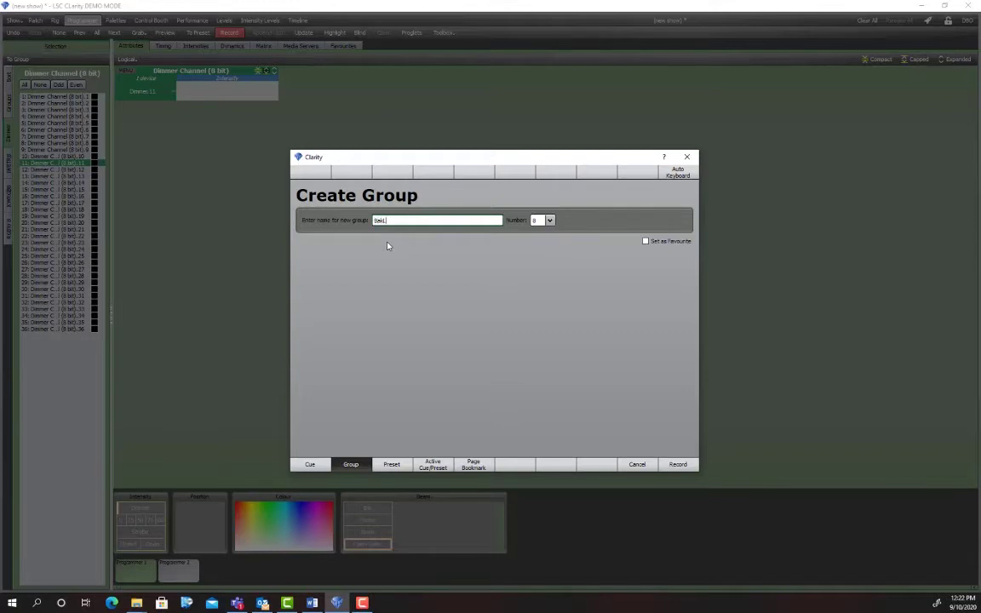
click(677, 464)
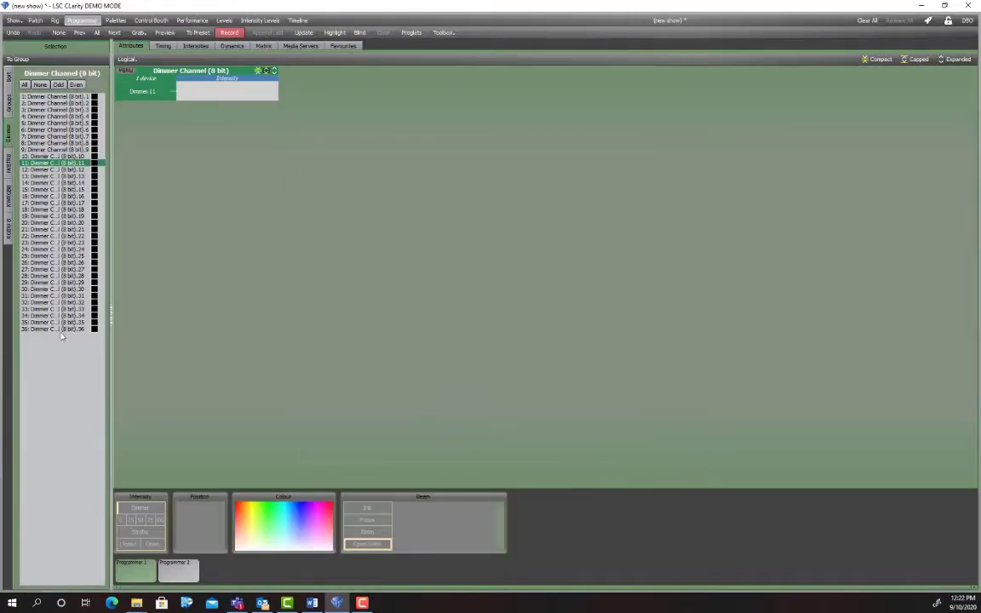
Step: Clear the selection and record dimmer channels 13 and 14 as a new group named "FLOOD"
click(61, 336)
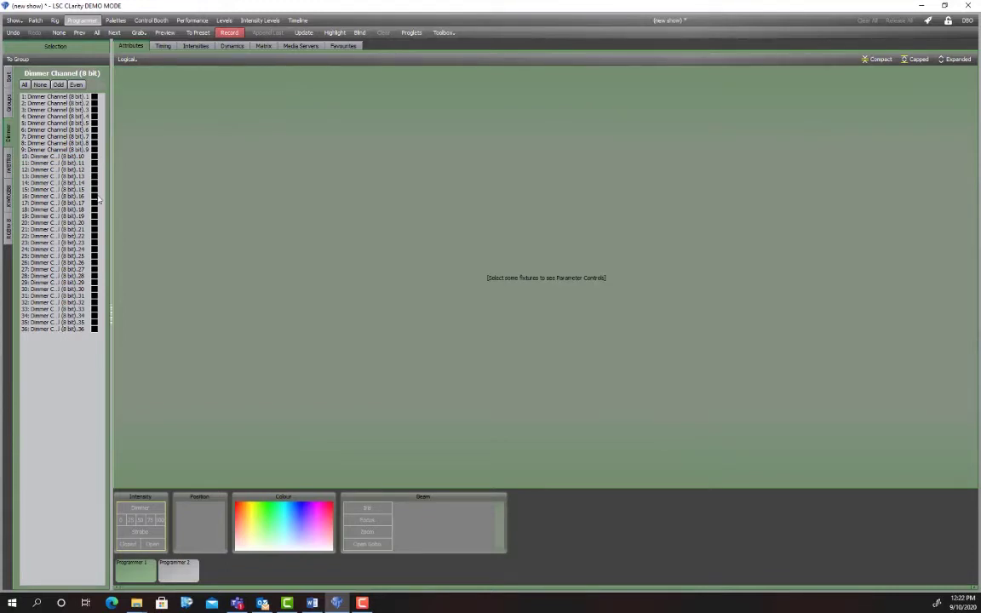
drag(83, 176, 83, 183)
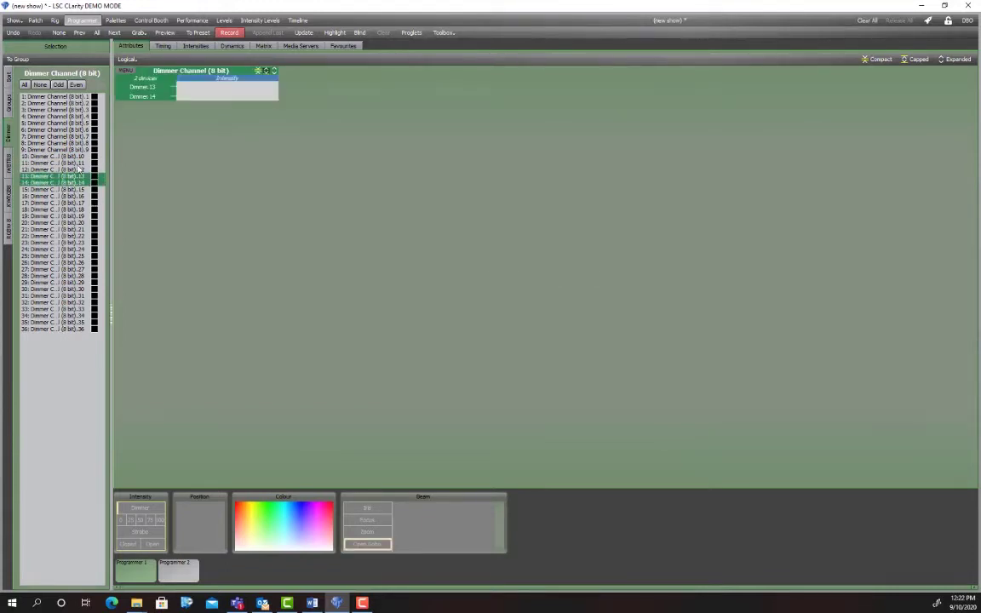
click(17, 58)
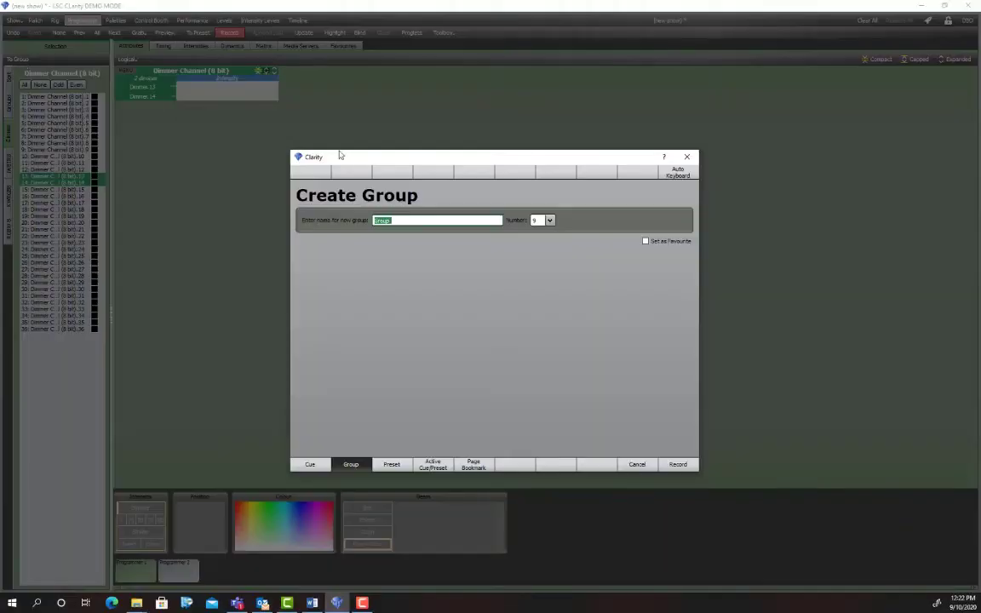
text(FLOOD)
key(Return)
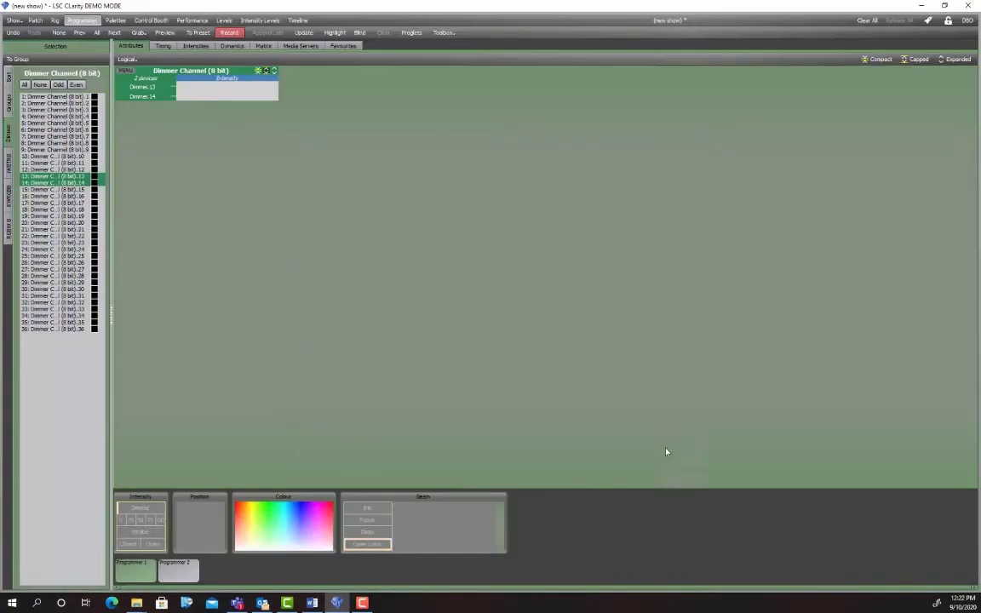
Step: Clear the dimmer selection and record all four LED - RGBW (8 bit) fixtures as a new group named "Cle"
click(63, 358)
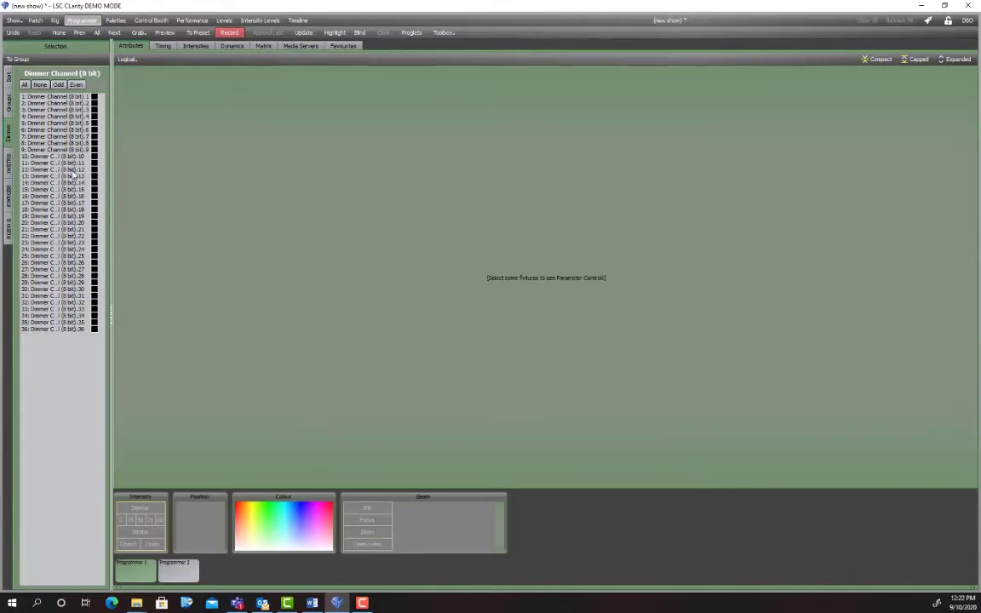
click(8, 229)
click(24, 84)
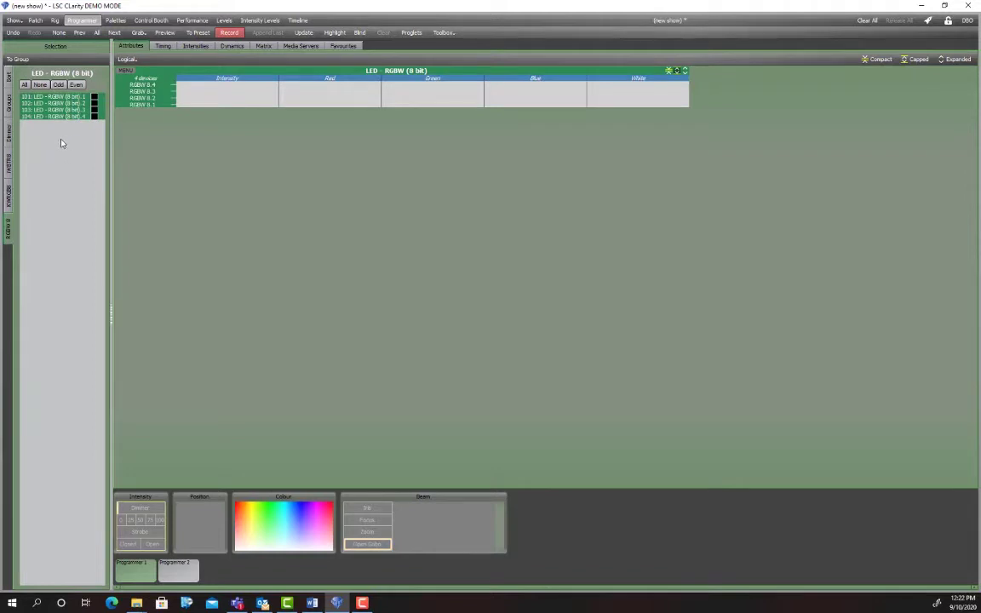
click(17, 58)
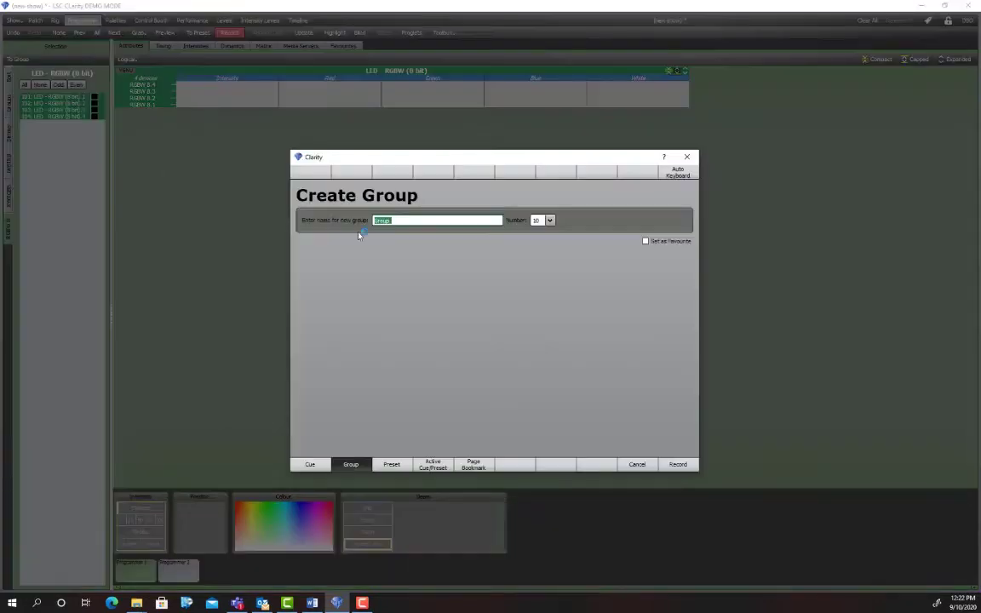
text(Cle)
key(Return)
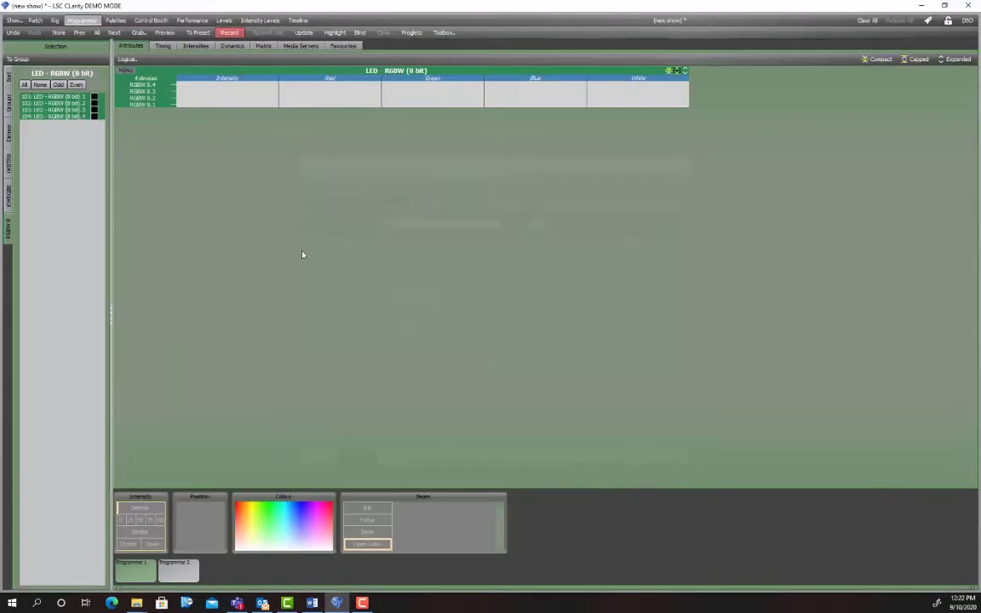
Step: Record the four Kanjo Wash RGB fixtures, without the RGBW fixtures, as a new group with a name starting with "K"
click(9, 197)
click(24, 84)
click(17, 59)
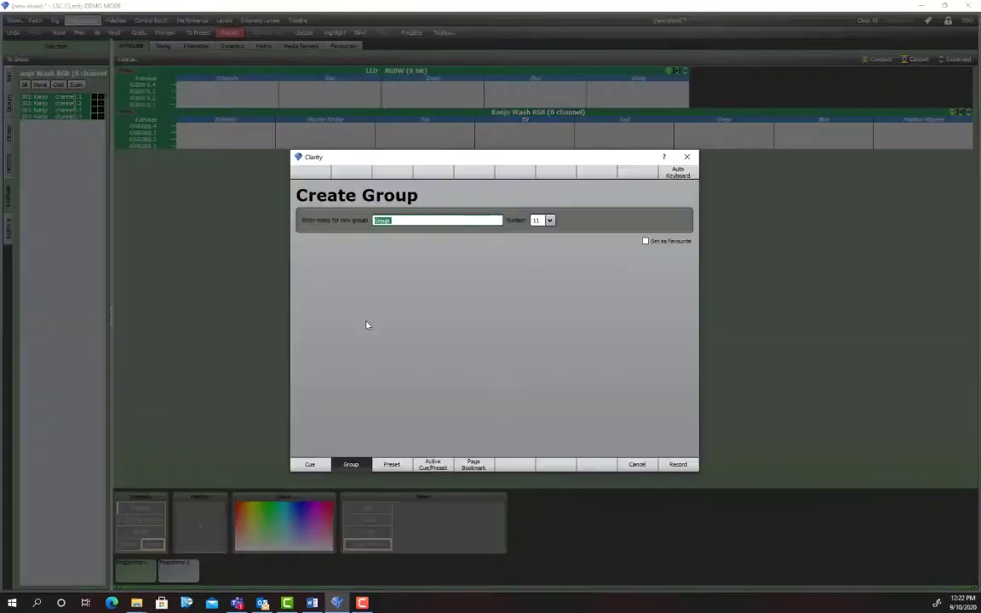
click(666, 465)
click(10, 222)
click(74, 198)
click(11, 203)
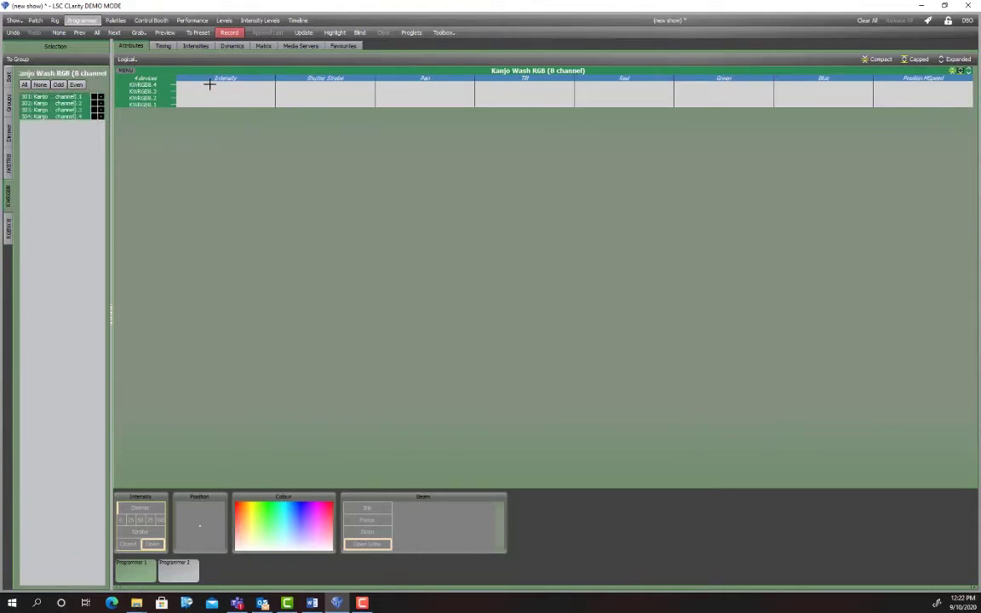
click(18, 59)
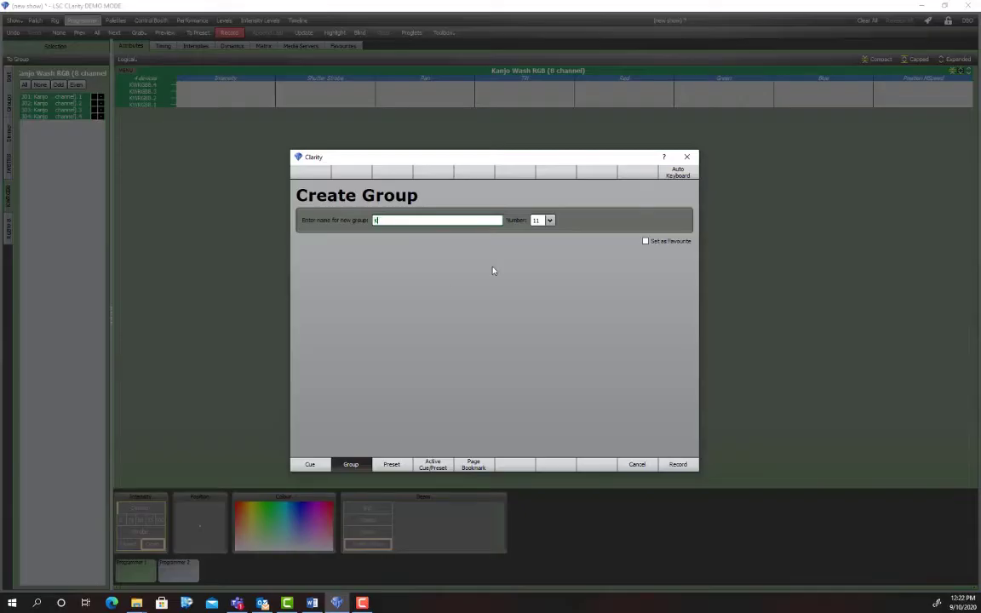
click(678, 464)
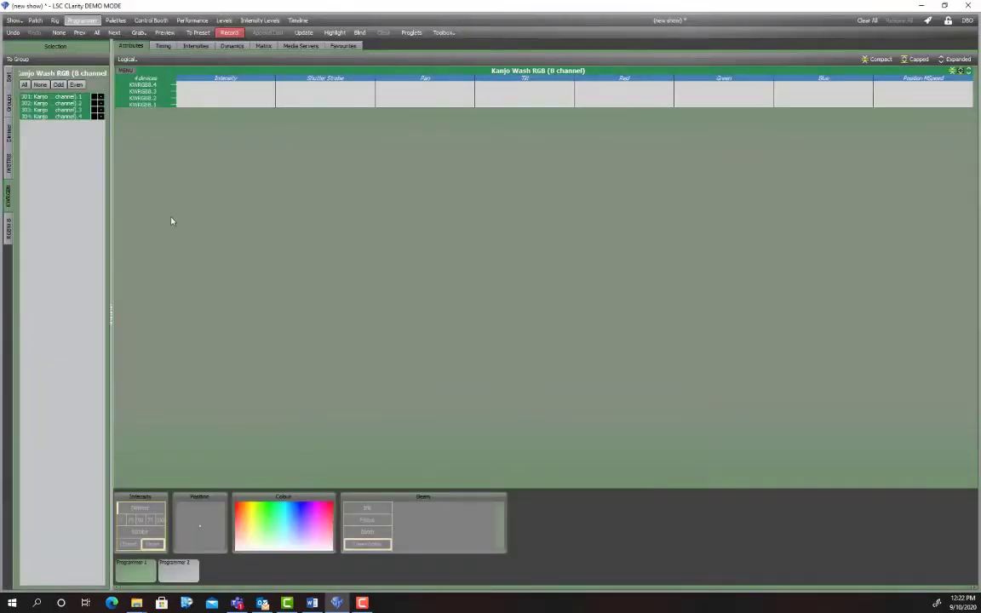
Step: Record only iW Blast TR fixtures 401 and 402 as a new group named "HOUSE"
click(9, 161)
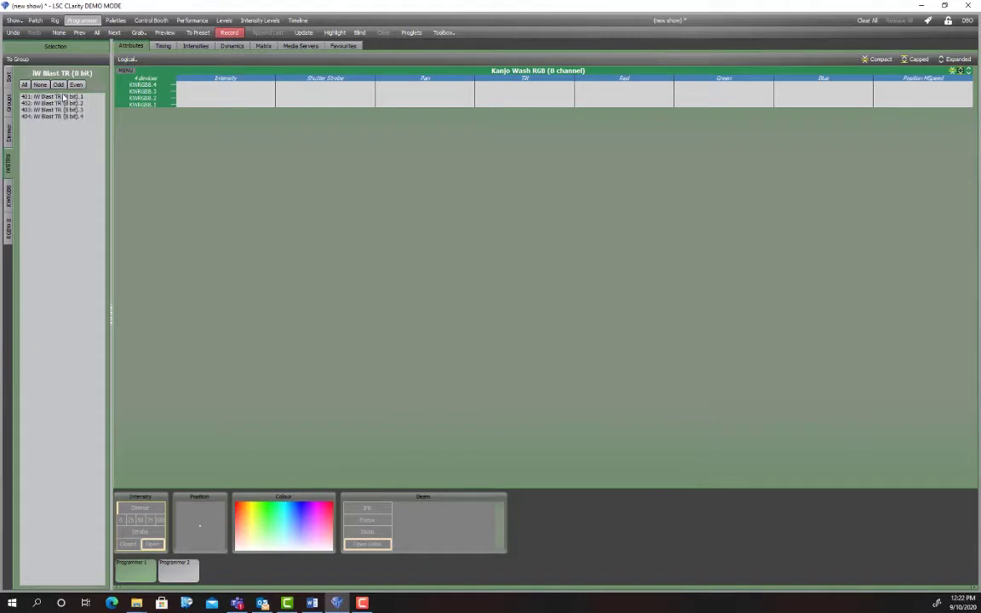
drag(63, 97, 63, 103)
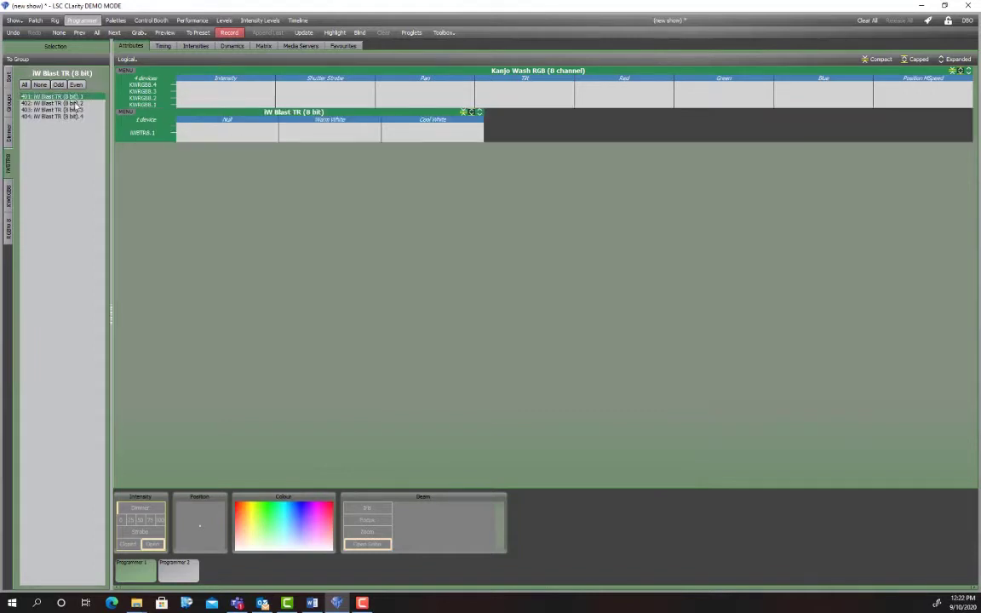
click(6, 224)
click(11, 204)
click(51, 196)
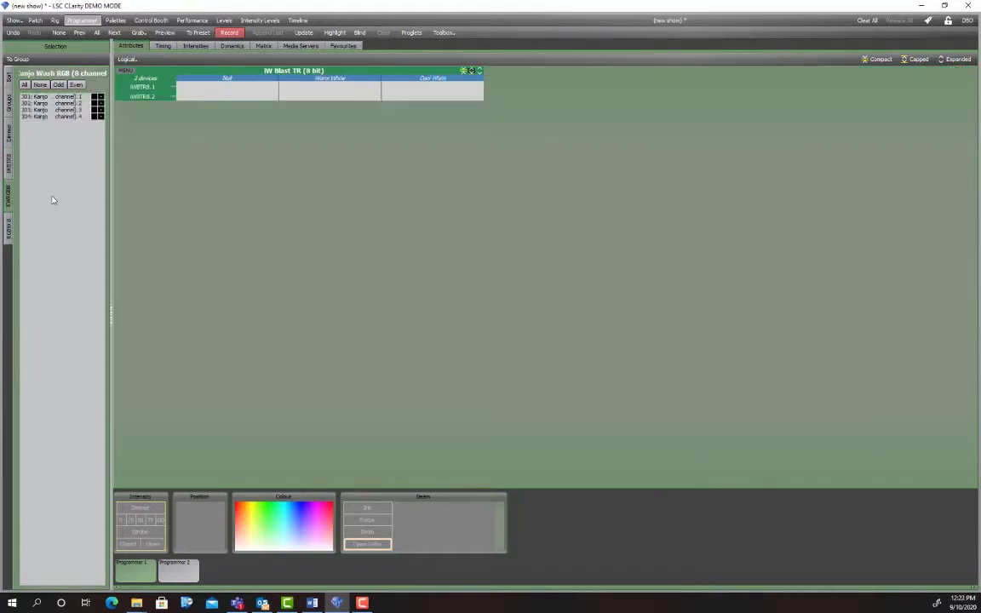
click(8, 166)
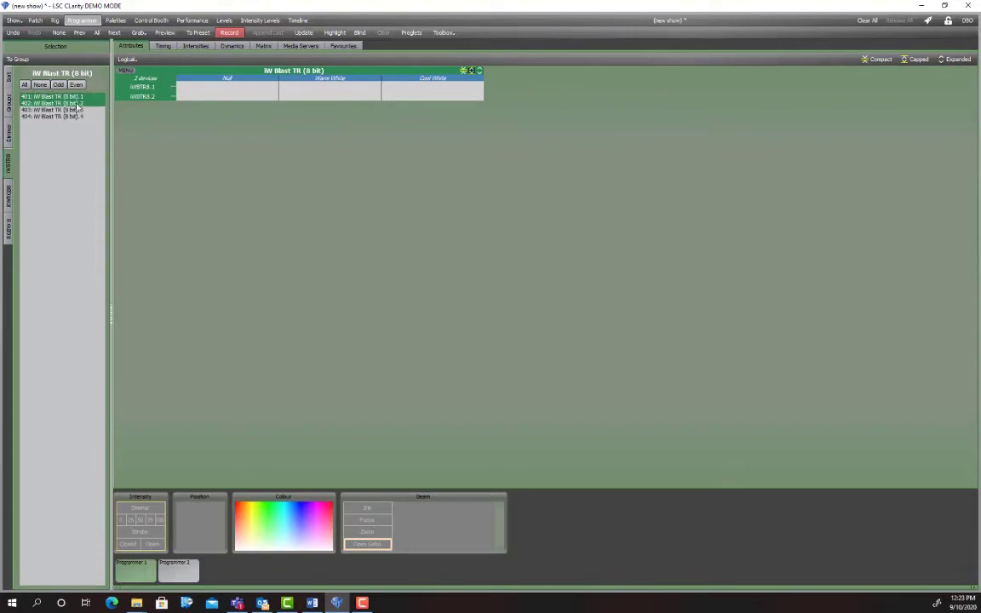
click(18, 60)
text(HO)
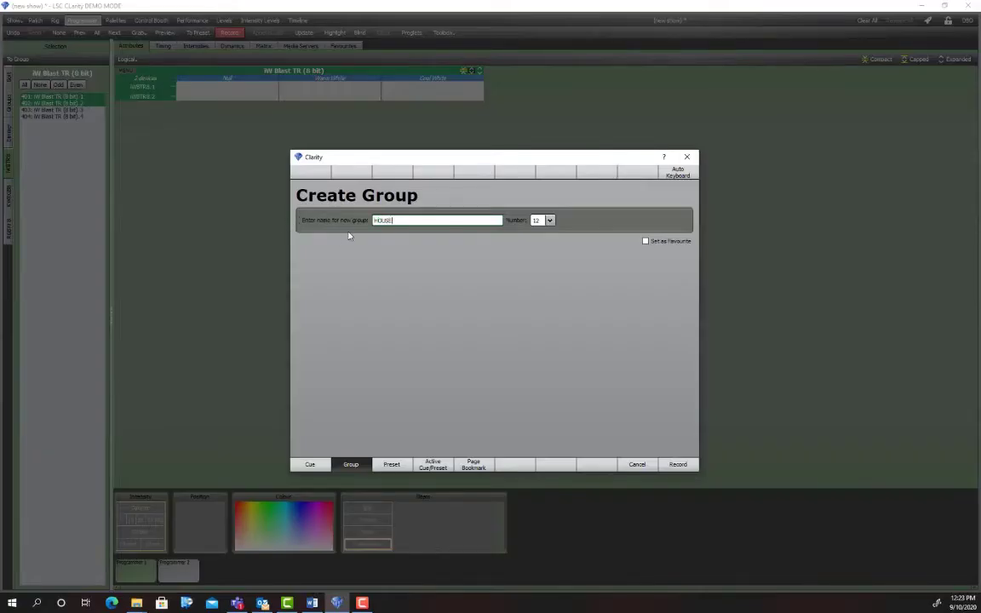
text(USE)
click(672, 464)
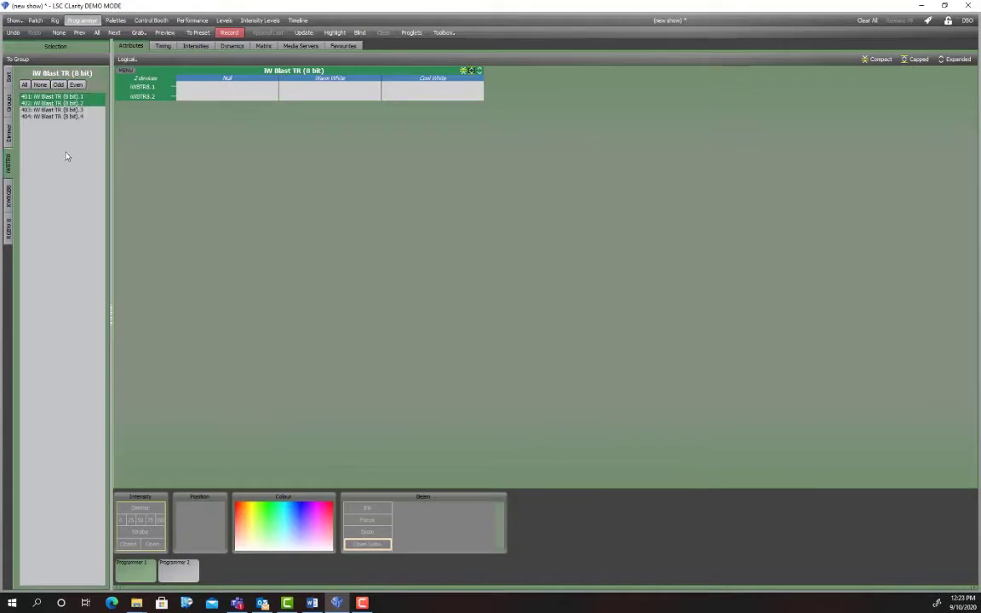
Step: Record only iW Blast TR fixtures 403 and 404 as a new group named "LedFld" and clear the selection
drag(65, 111, 72, 121)
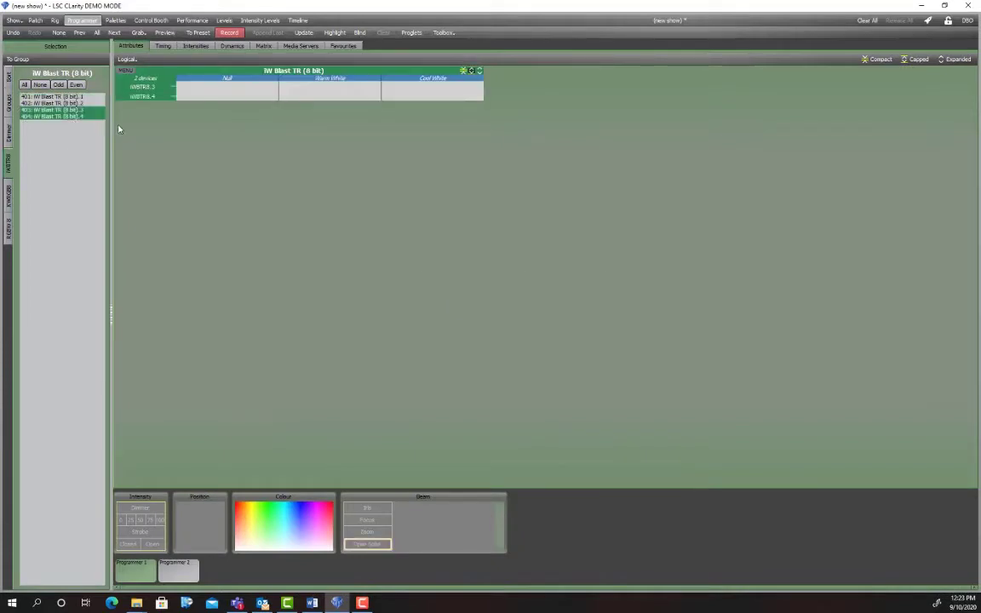
click(17, 58)
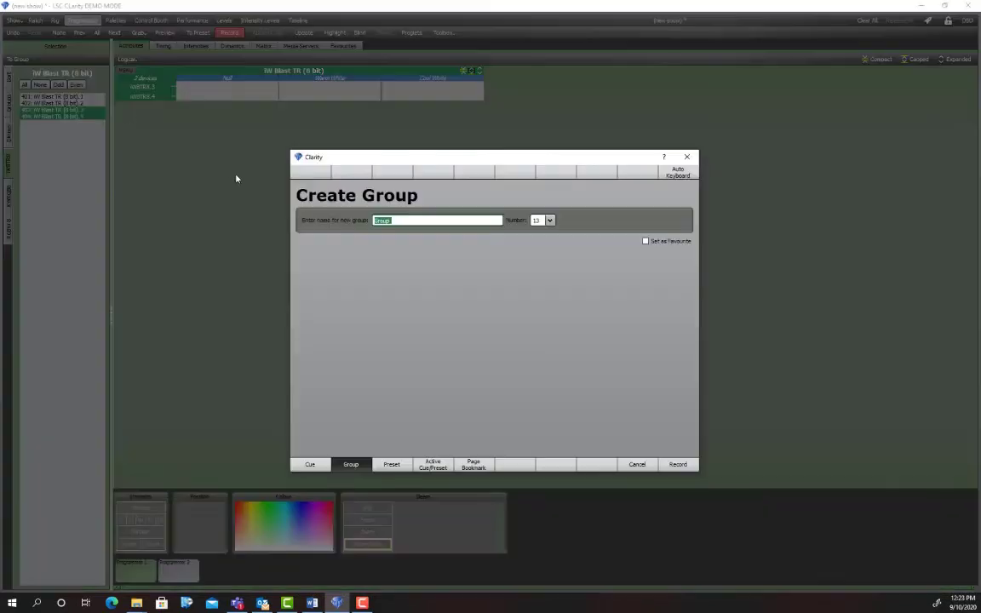
text(U)
click(679, 464)
click(92, 218)
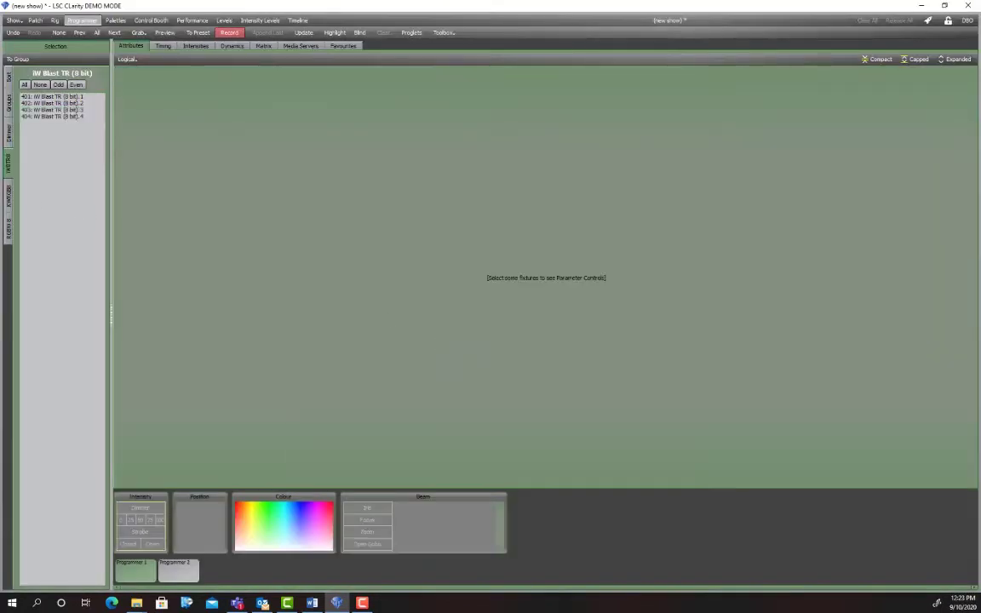
Step: Check which fixtures the LedFld, Kanjo Wash and Fr SW groups select, and compare with picking dimmer channels individually
click(8, 103)
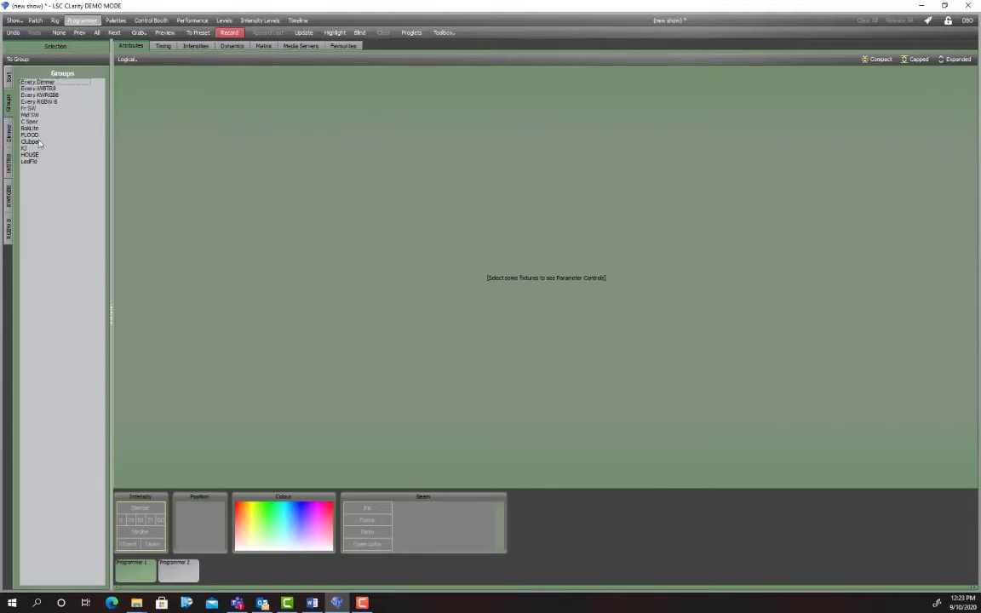
click(36, 162)
click(27, 148)
click(29, 109)
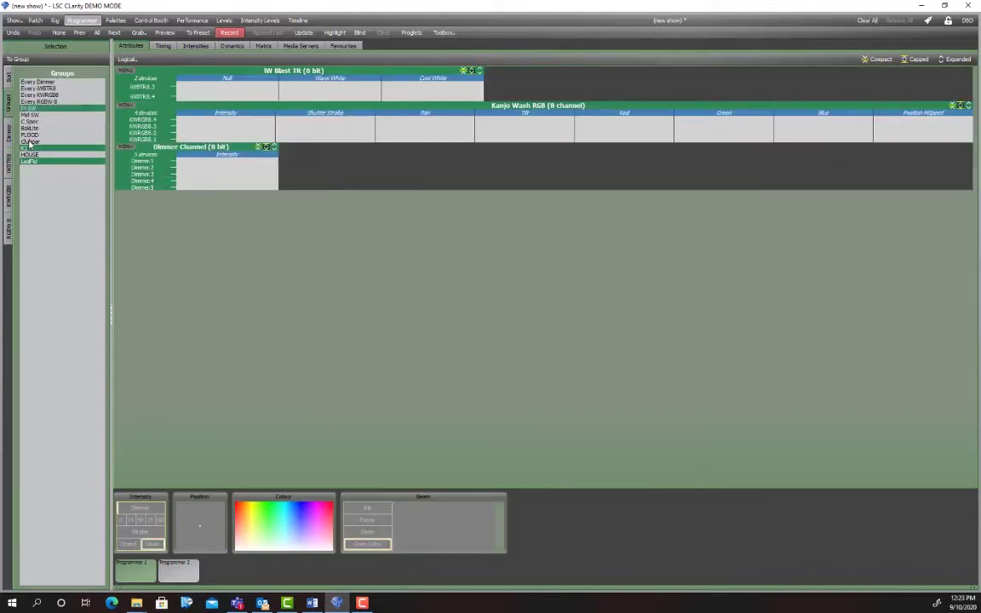
click(27, 148)
click(31, 162)
click(55, 109)
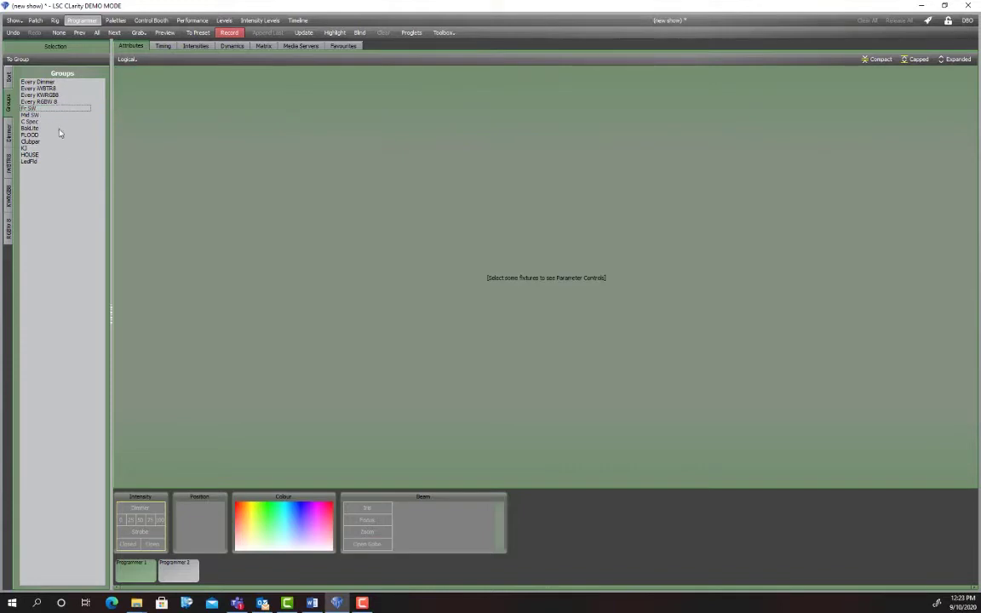
click(34, 162)
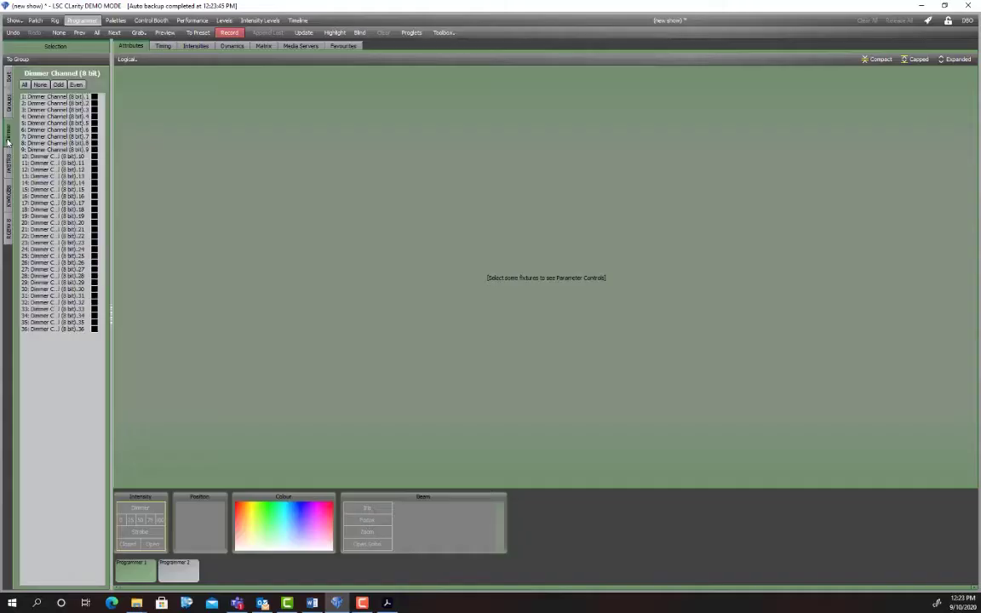
drag(44, 96, 58, 120)
click(44, 376)
Step: Set the Fr SW group to 100% intensity and record it as new cuelist "Fr SW" with Go on fader up and Ignore release all enabled
click(9, 103)
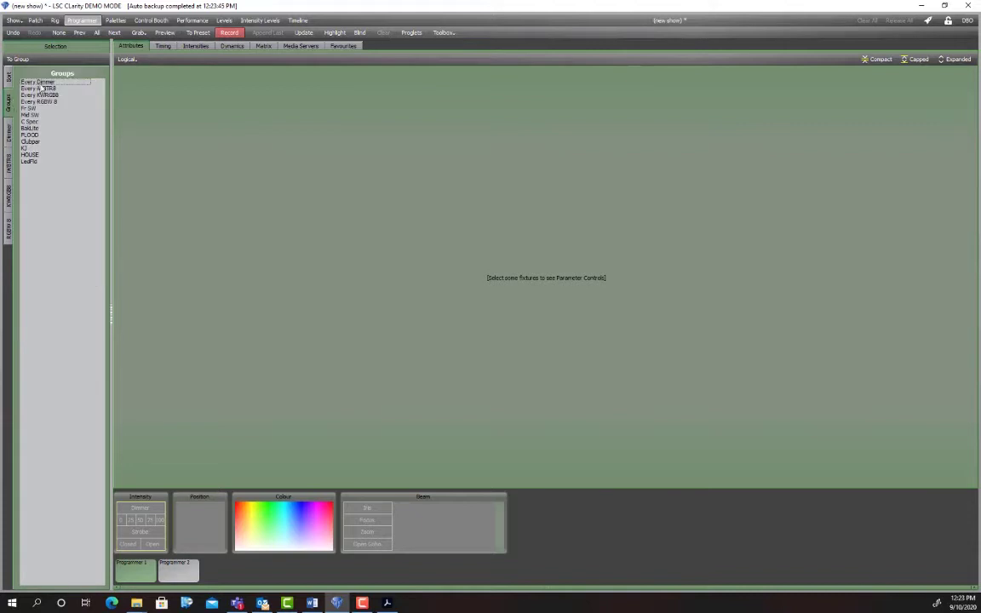
click(29, 108)
drag(181, 97, 277, 98)
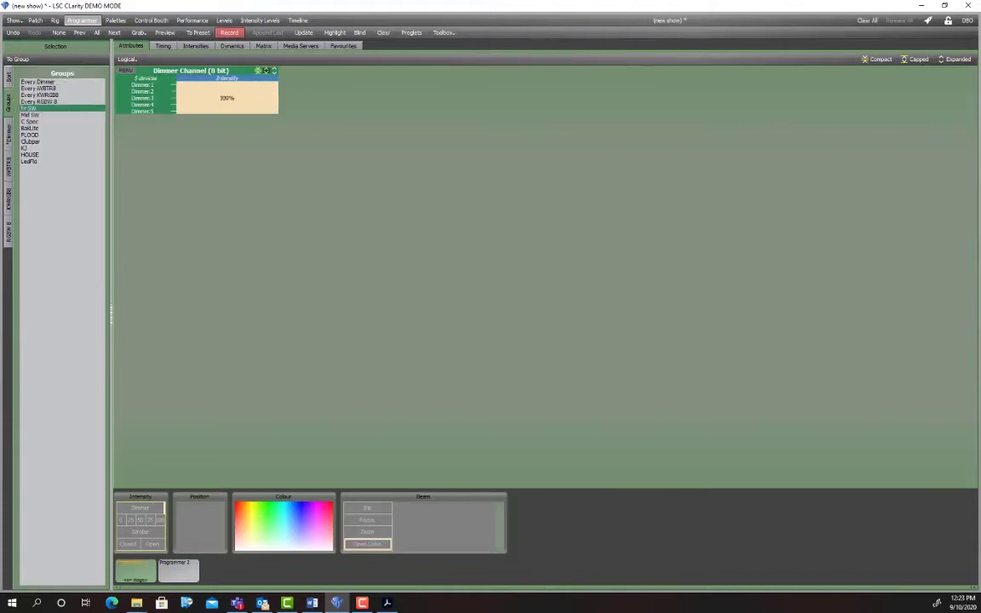
click(231, 35)
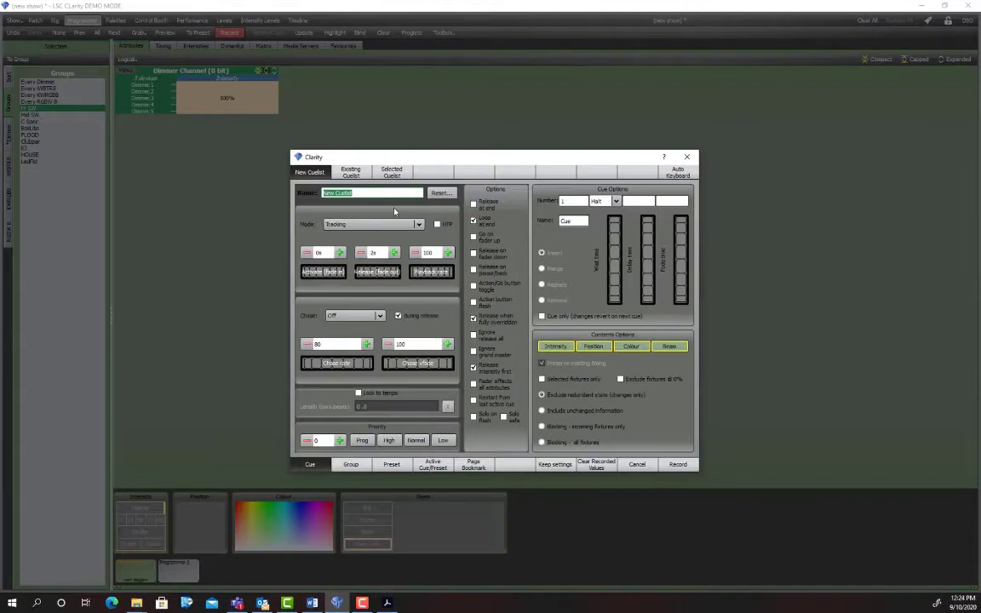
text(Fr SW)
click(474, 237)
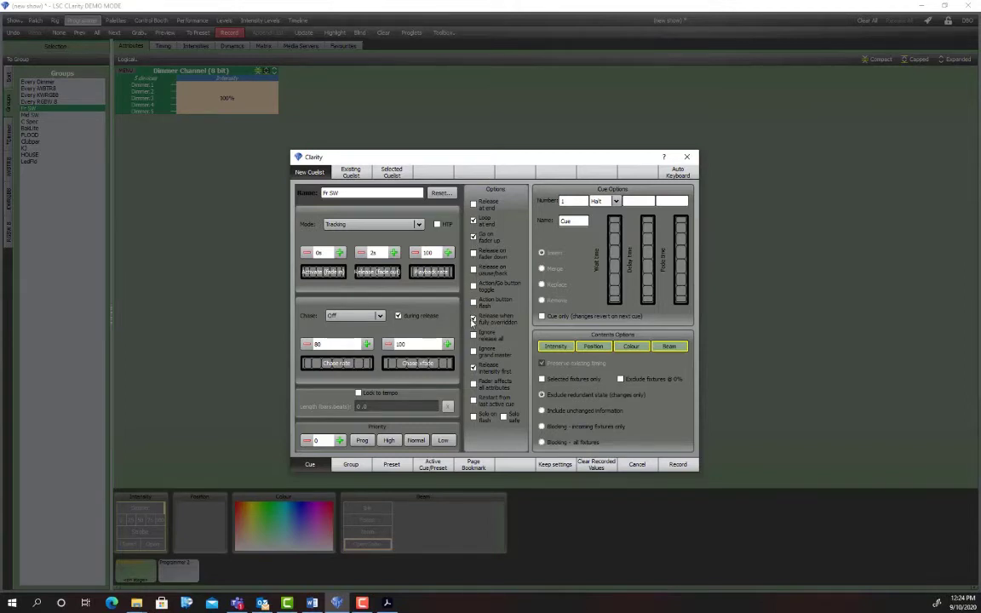
click(474, 336)
click(678, 464)
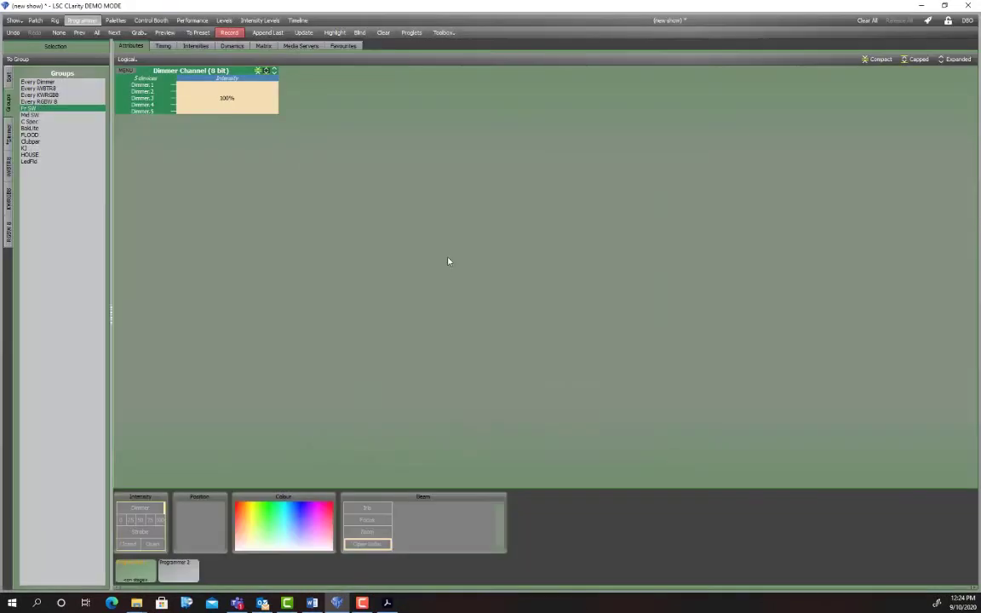
click(93, 207)
Step: Record the Mid SW group at 100% as new cuelist "Mid SW" with Go on fader up and Ignore release all, and clear the programmer
click(29, 115)
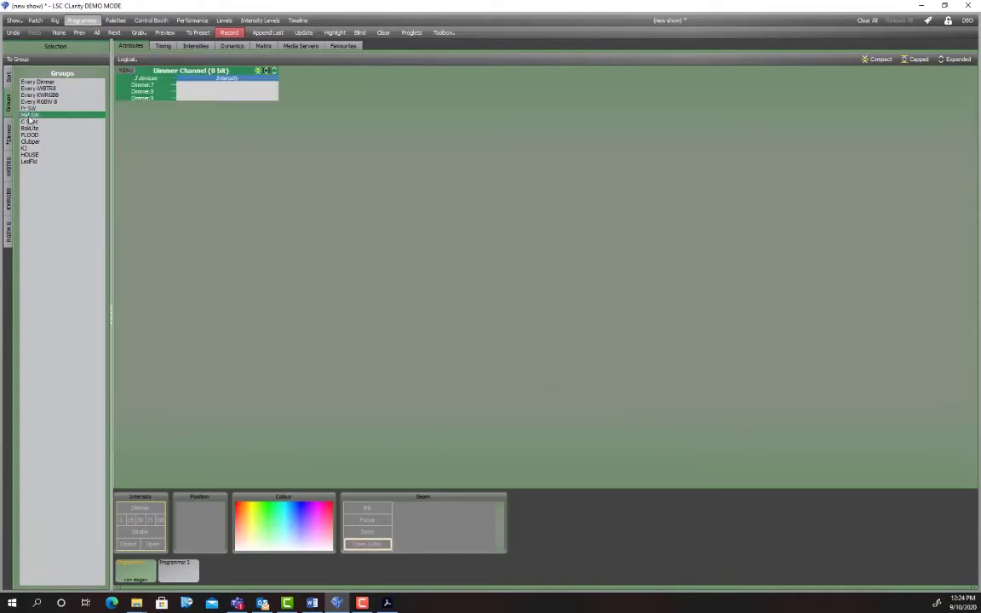
drag(189, 90, 278, 90)
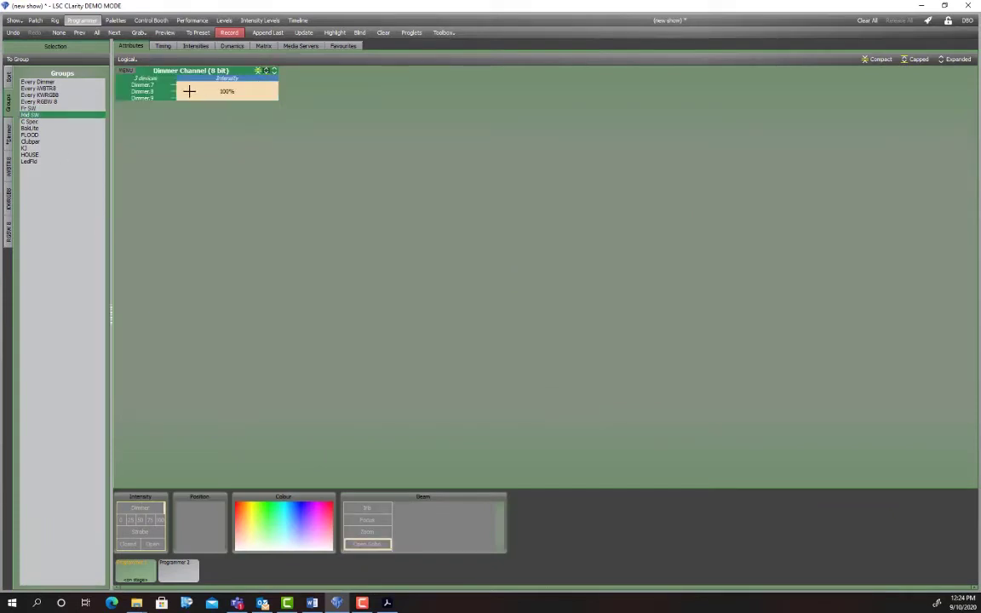
click(229, 33)
click(309, 172)
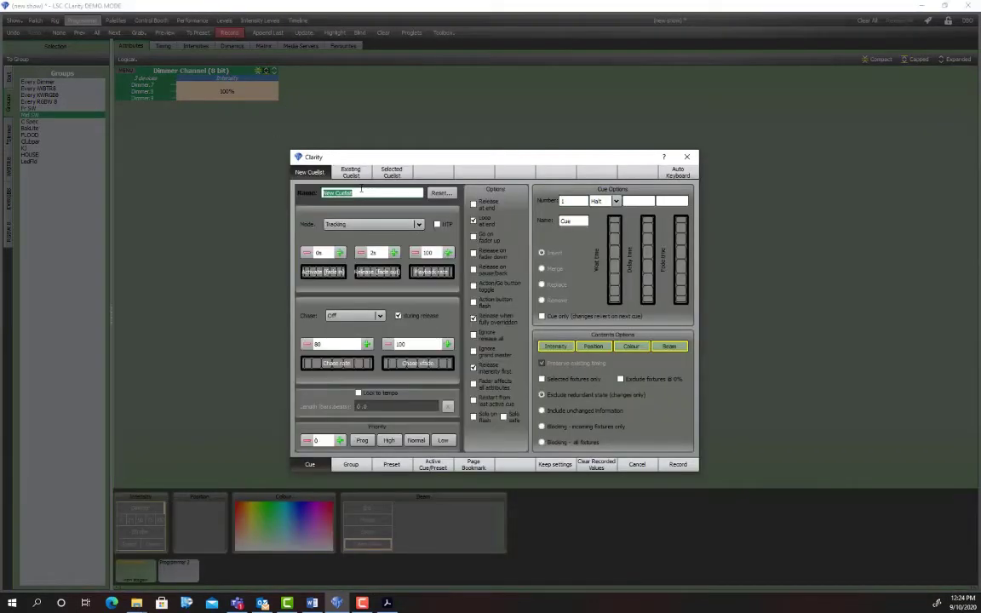
text(M)
click(473, 235)
click(473, 335)
click(682, 465)
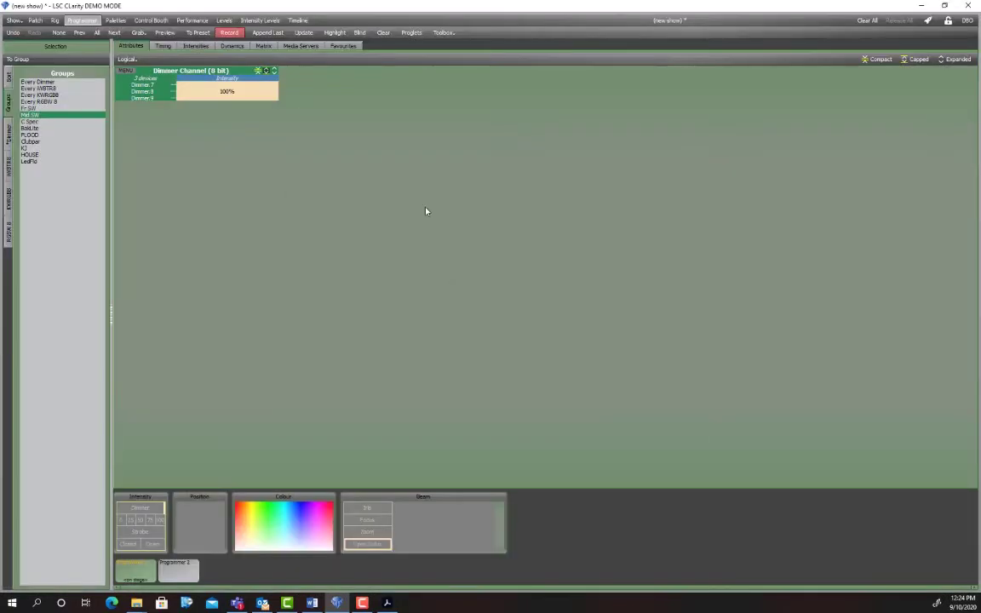
click(383, 33)
click(49, 210)
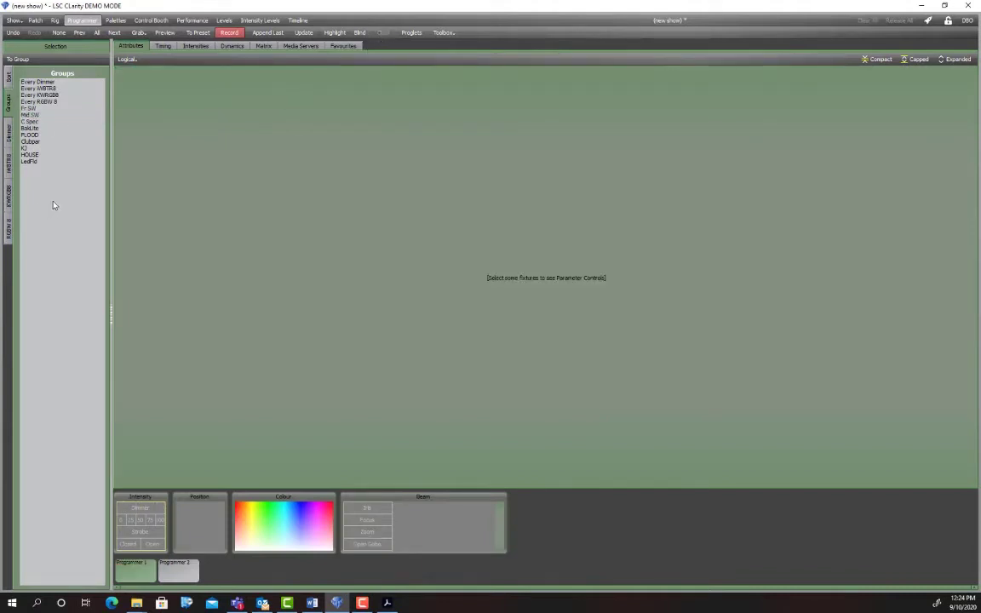
Step: Record the FLOOD group at 100% intensity as a new cuelist named "Flood" and clear the programmer and selection
click(31, 137)
click(189, 91)
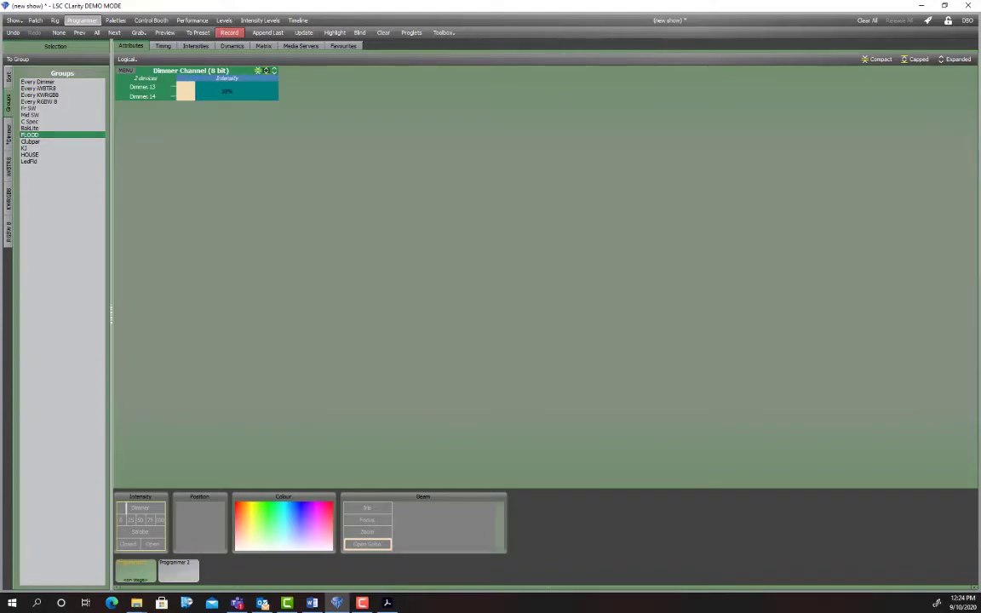
click(227, 34)
click(313, 172)
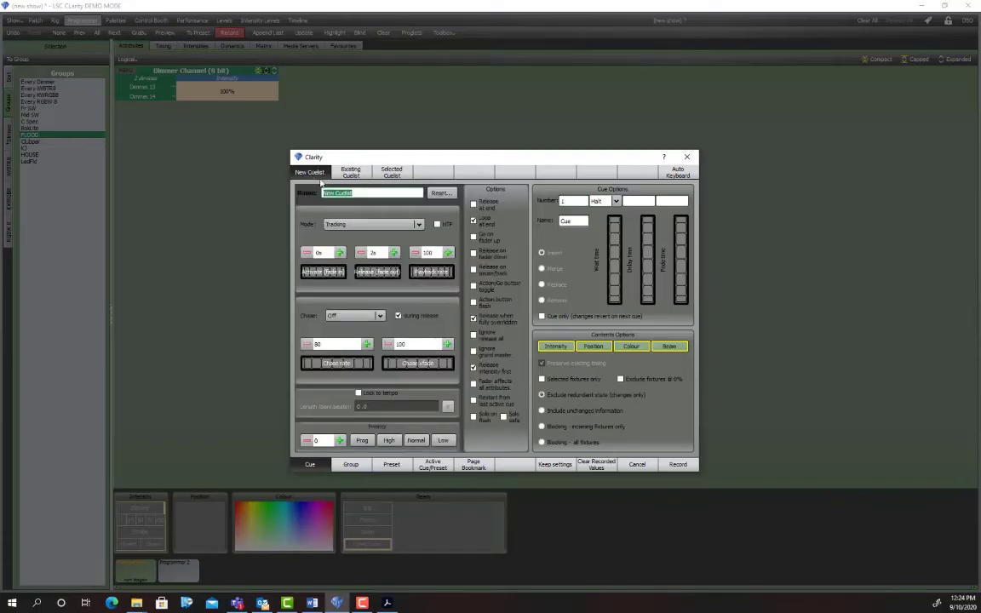
text(Flood)
click(679, 463)
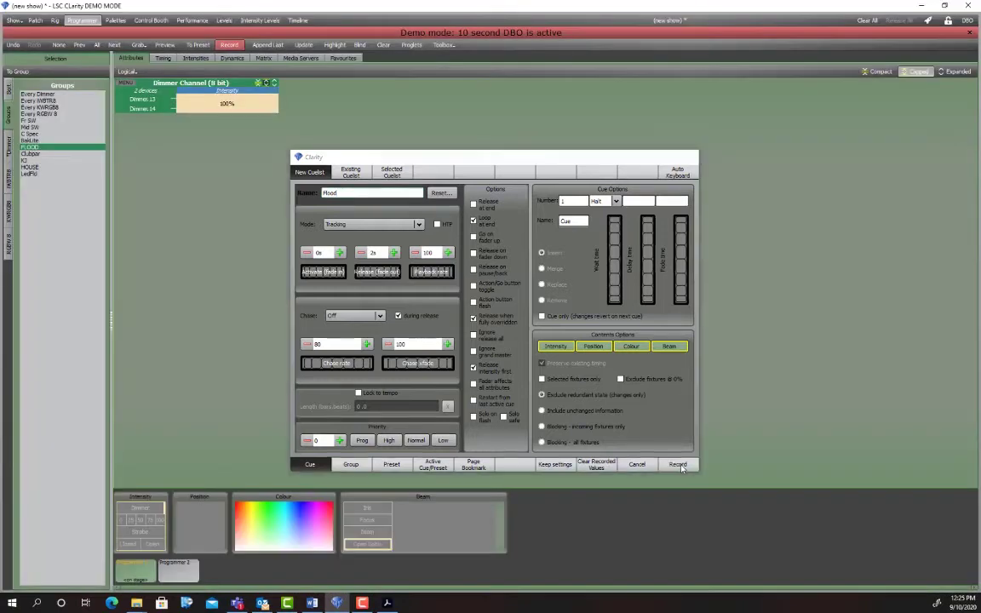
click(384, 44)
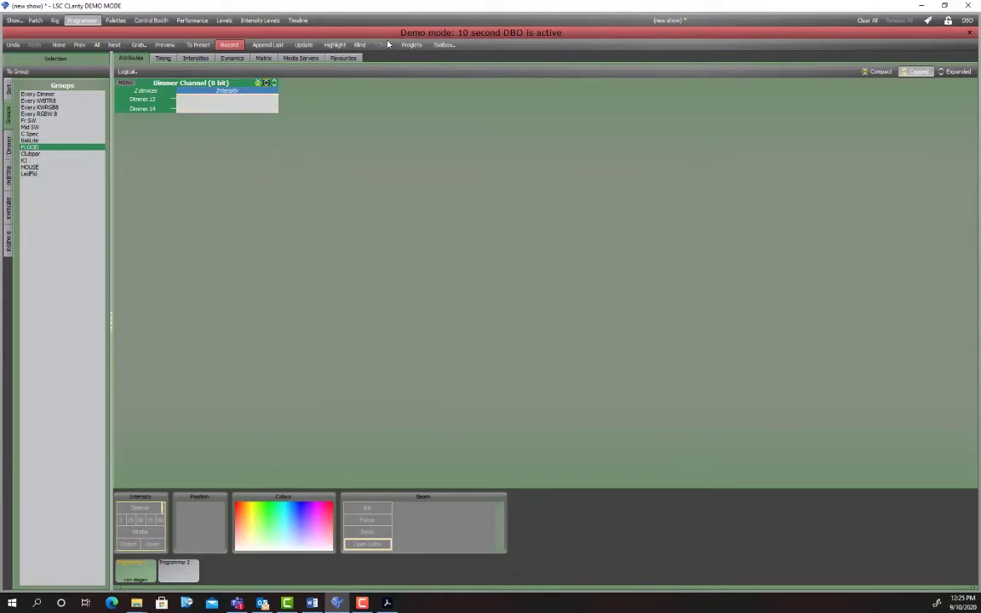
click(62, 198)
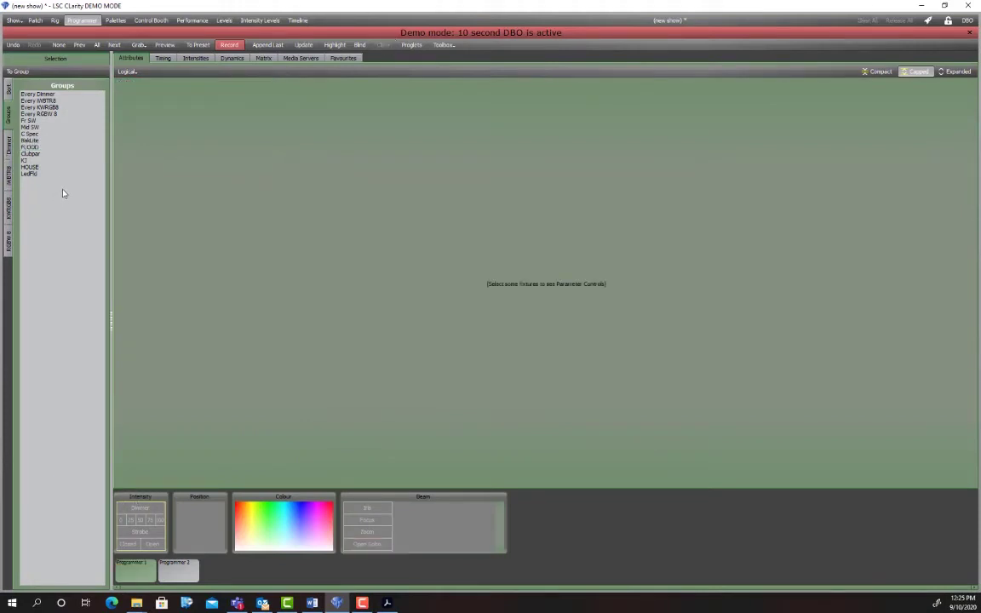
Step: Set the C Spec group to 100% intensity and record it as new cuelist "C Spec" with Go on fader up and Ignore release all enabled
click(32, 134)
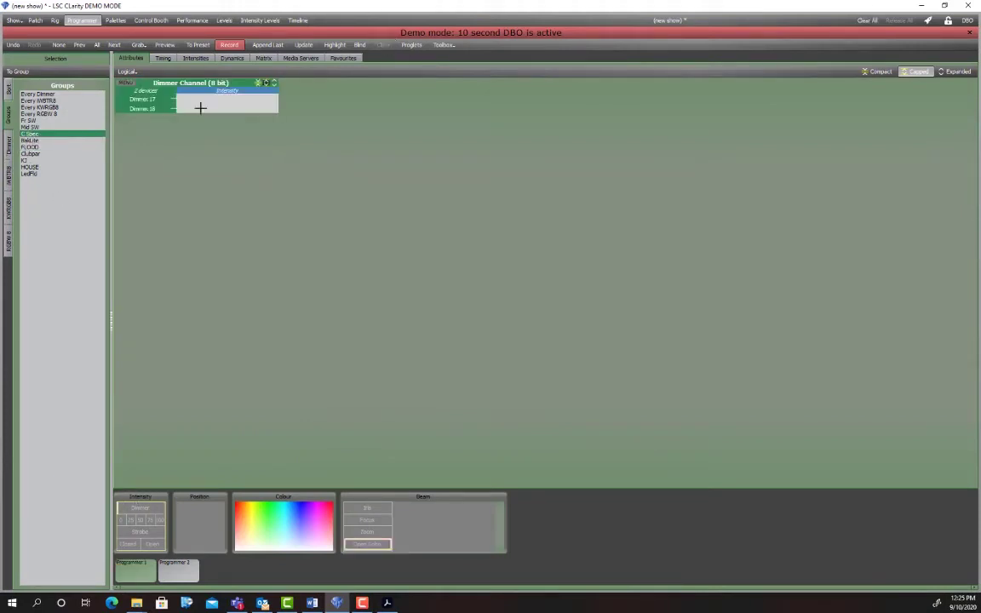
drag(195, 107, 249, 101)
click(229, 44)
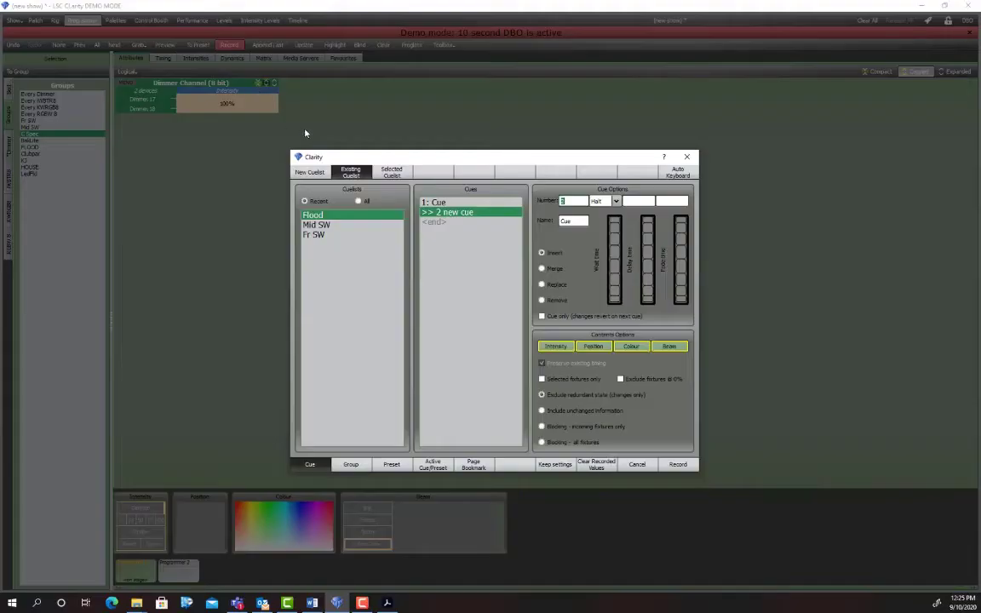
click(307, 172)
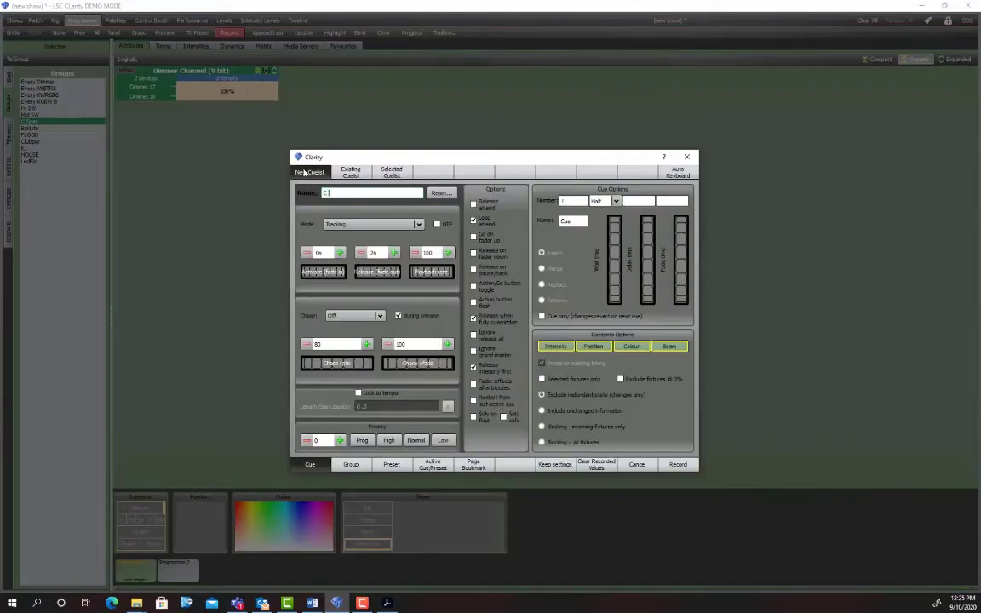
text(C Spec)
click(480, 240)
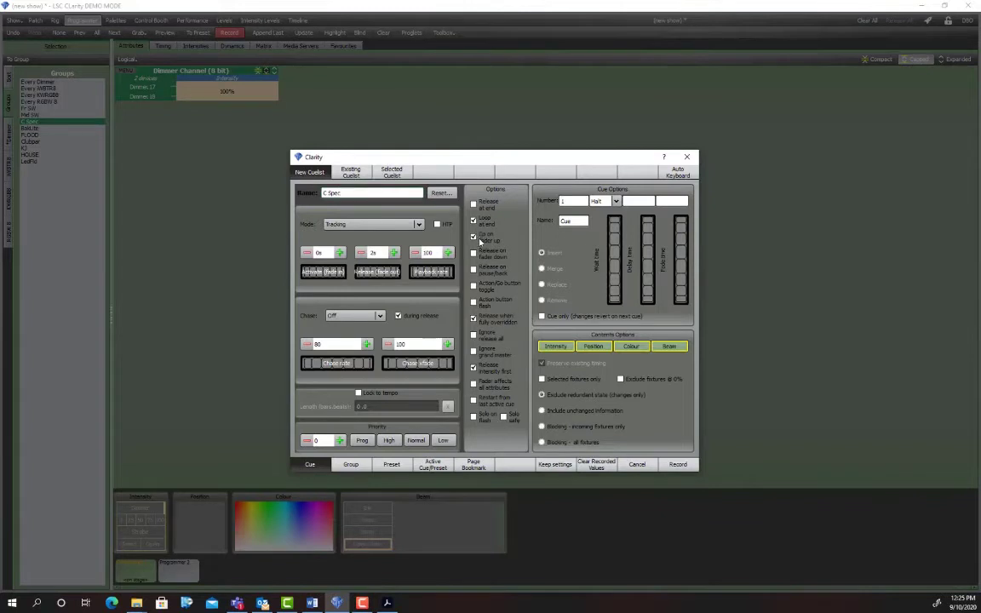
click(474, 336)
click(678, 465)
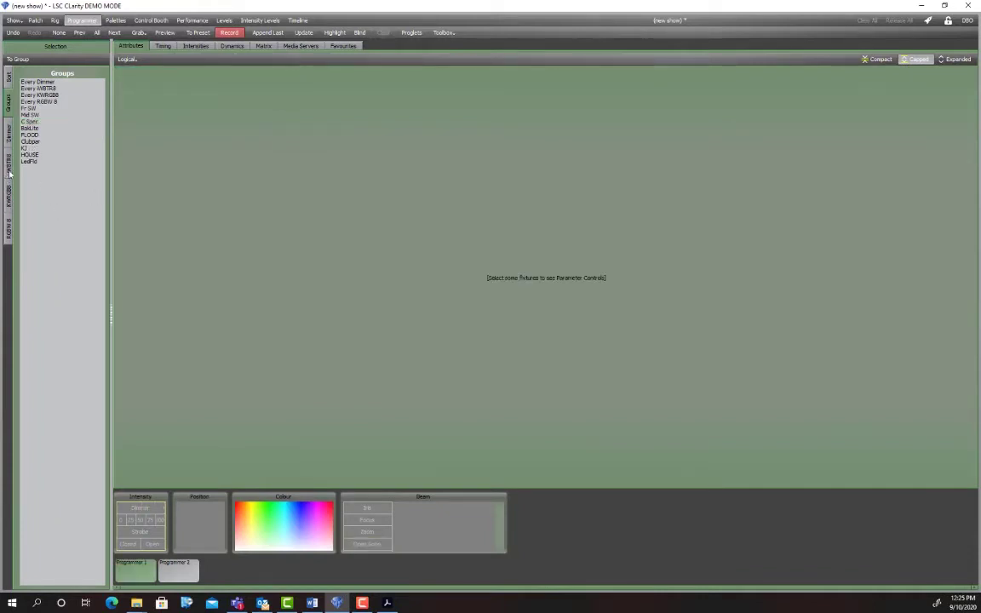
Step: Set the BakLite group to 100% and record it as new cuelist "BakLite" with Ignore release all and Go on fader up enabled
click(31, 128)
drag(189, 91, 278, 91)
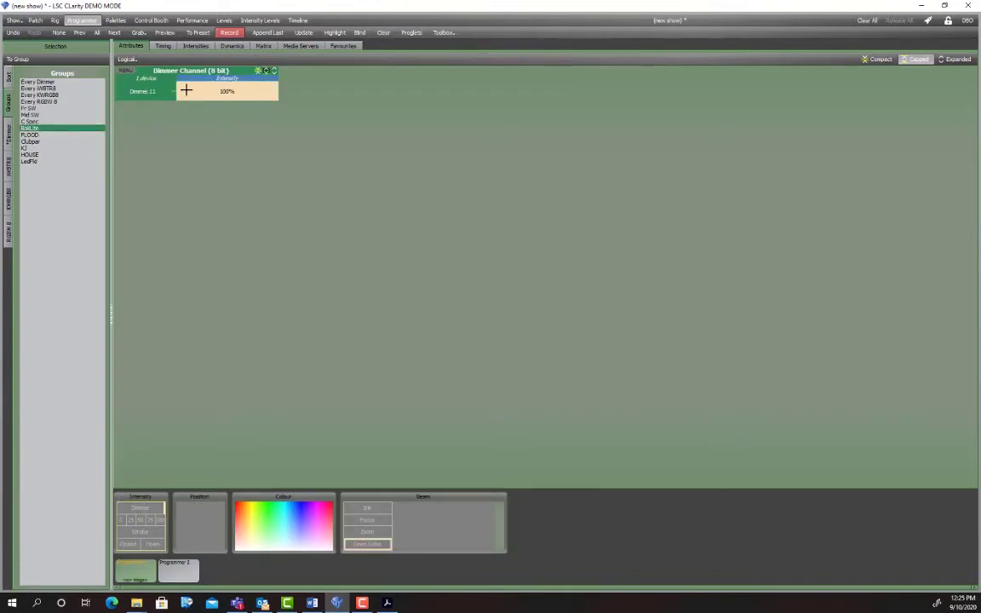
click(229, 33)
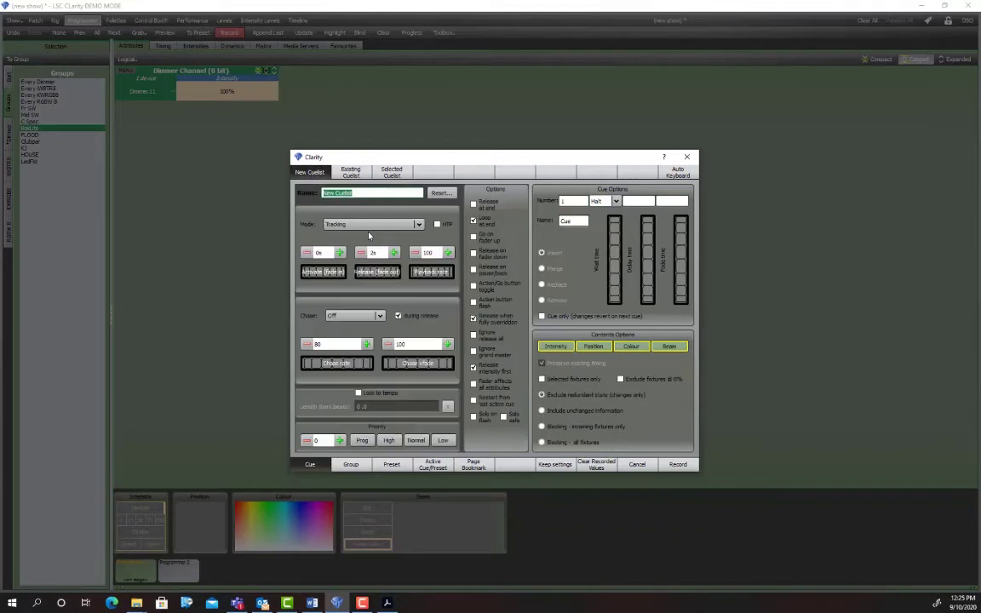
text(BalLite)
click(473, 334)
click(474, 235)
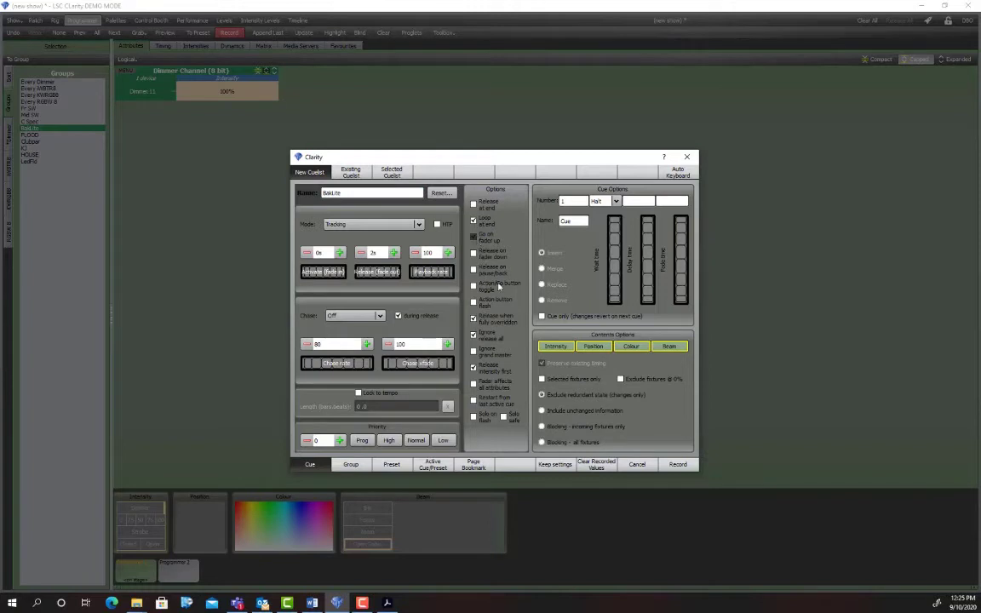
click(677, 464)
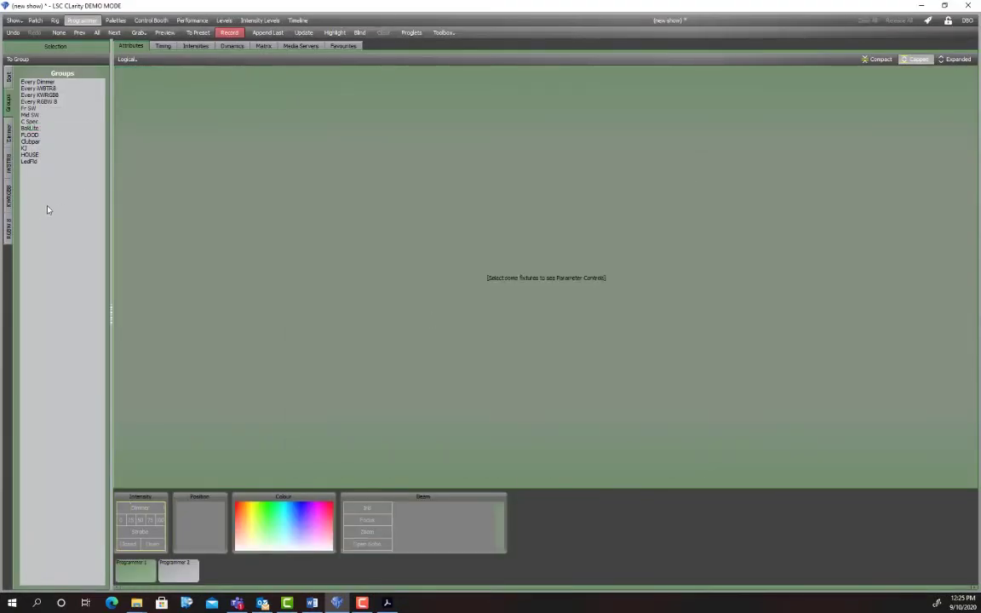
Step: Try the HOUSE group's iW Blast TR fixtures with Warm White at 100%, and clear the programmer values
click(32, 154)
drag(214, 90, 252, 85)
drag(372, 86, 414, 89)
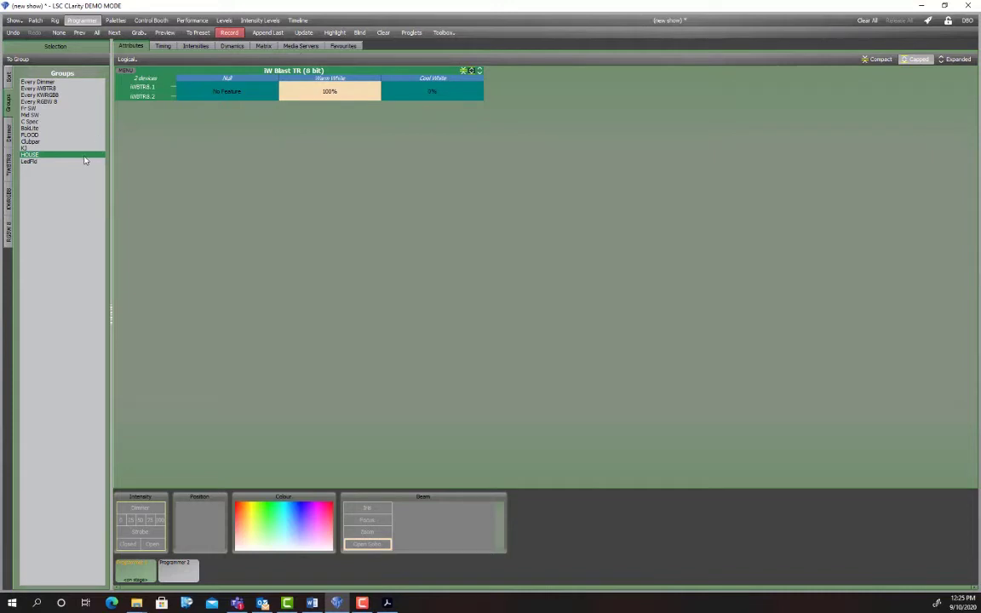
click(383, 32)
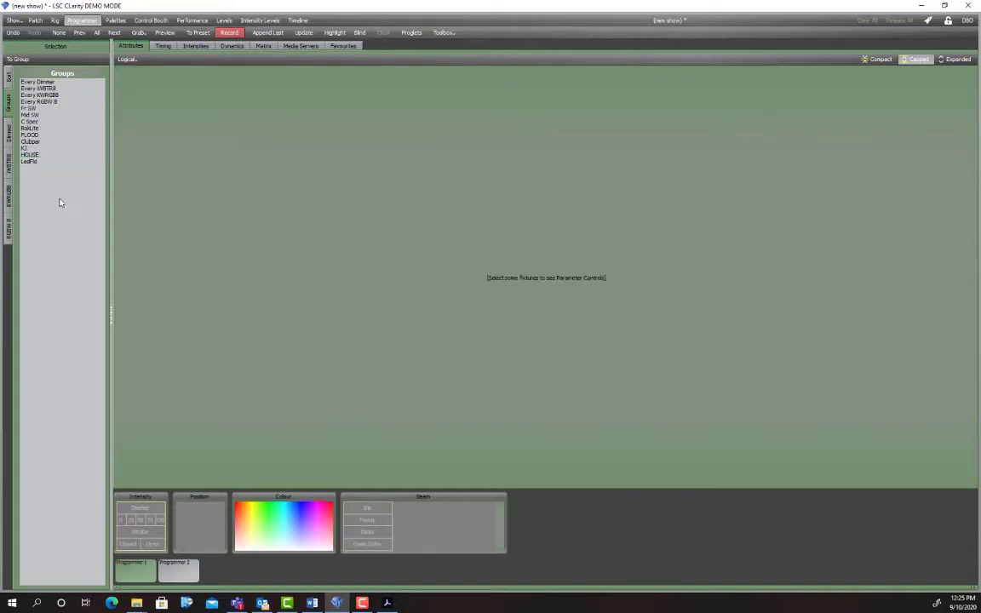
Step: Set the Clubpar group to Intensity 100% and Red 100%, with Green, Blue and White at 0%
click(34, 141)
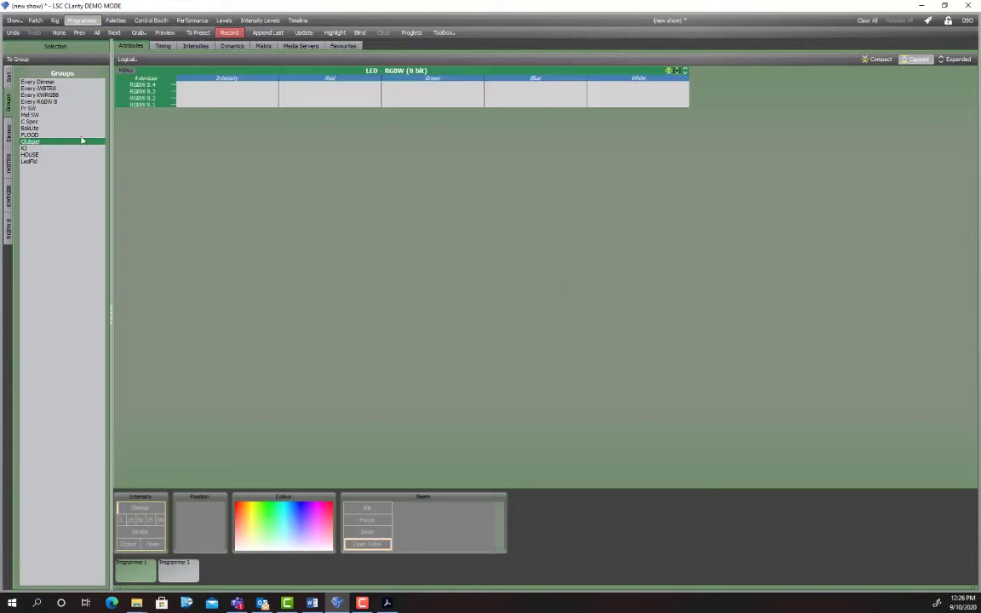
drag(186, 98, 278, 98)
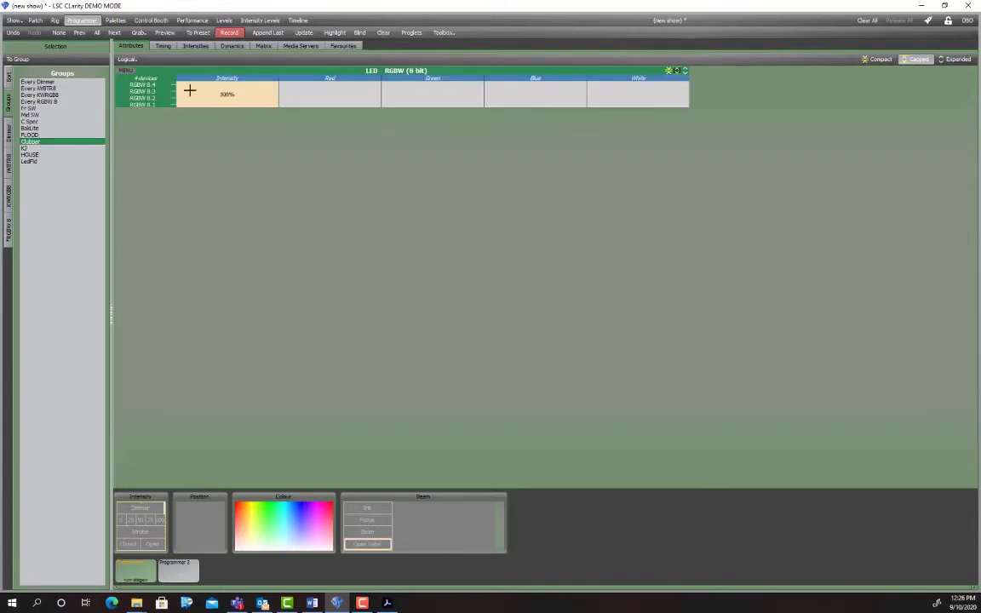
click(333, 86)
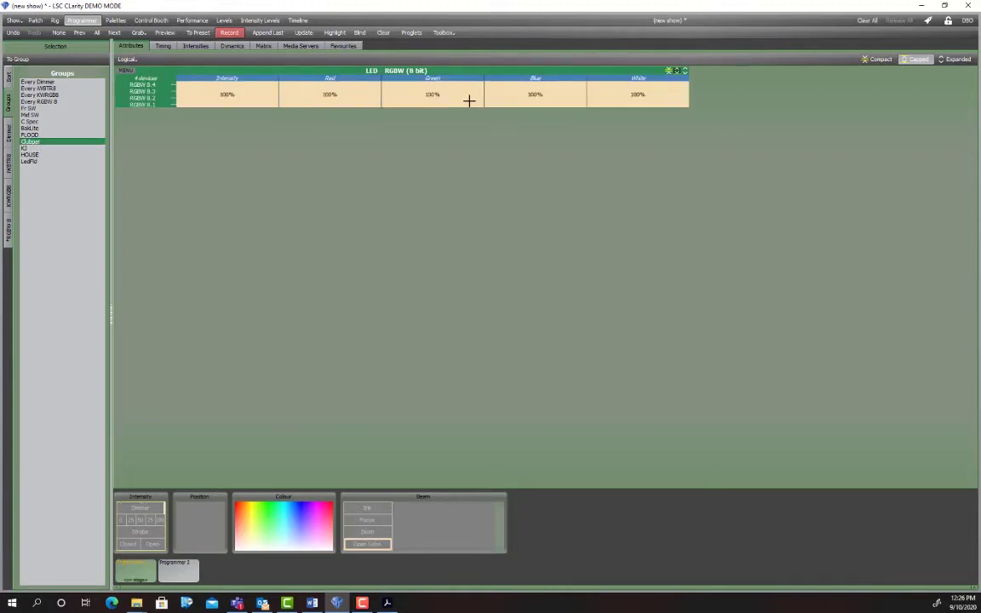
drag(467, 100, 380, 101)
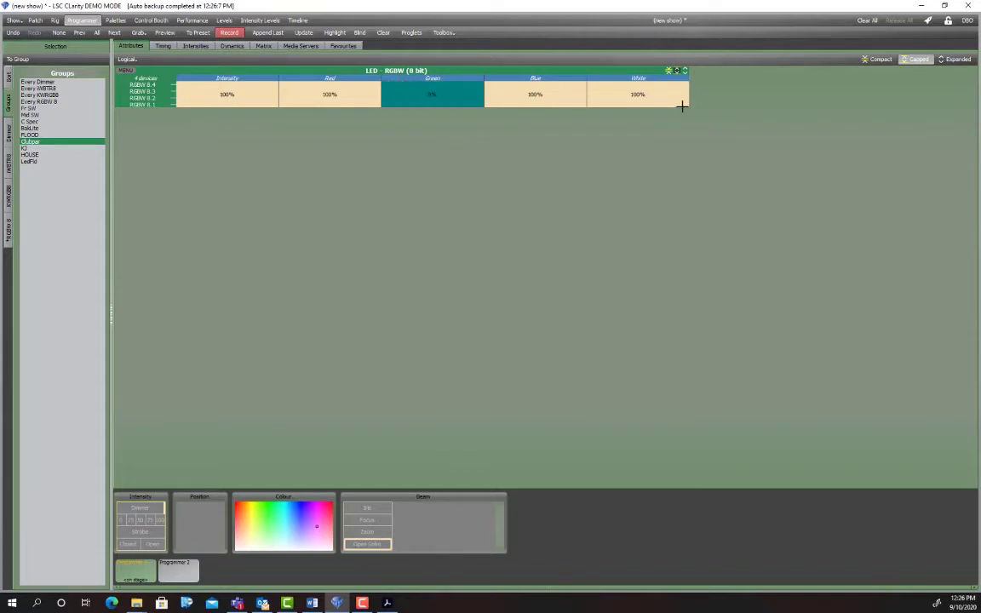
drag(536, 94, 512, 85)
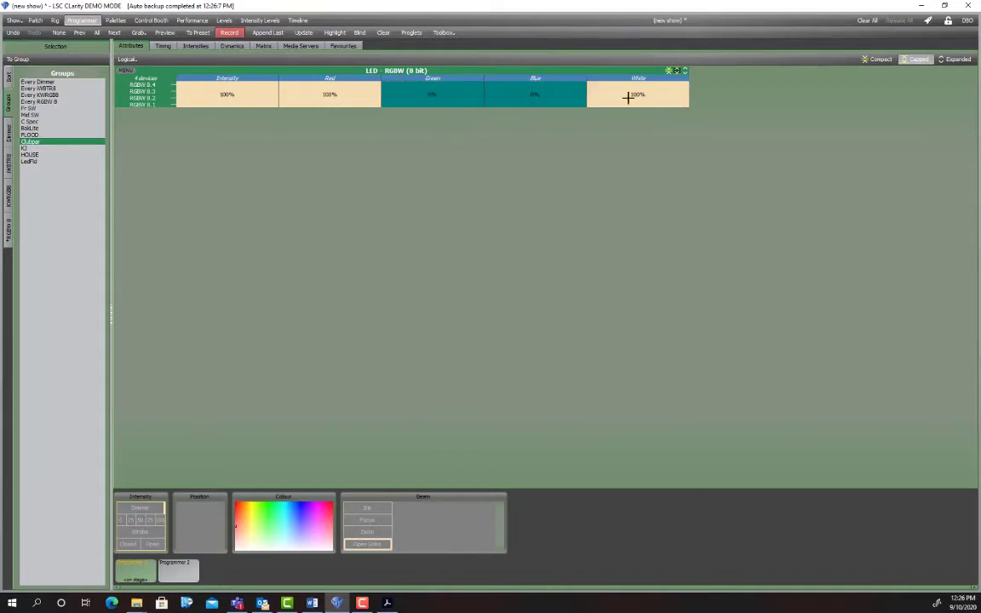
drag(677, 95, 671, 88)
Step: Record the red Clubpar look as a new cuelist "Clubs" with its first cue named "Red"
click(230, 32)
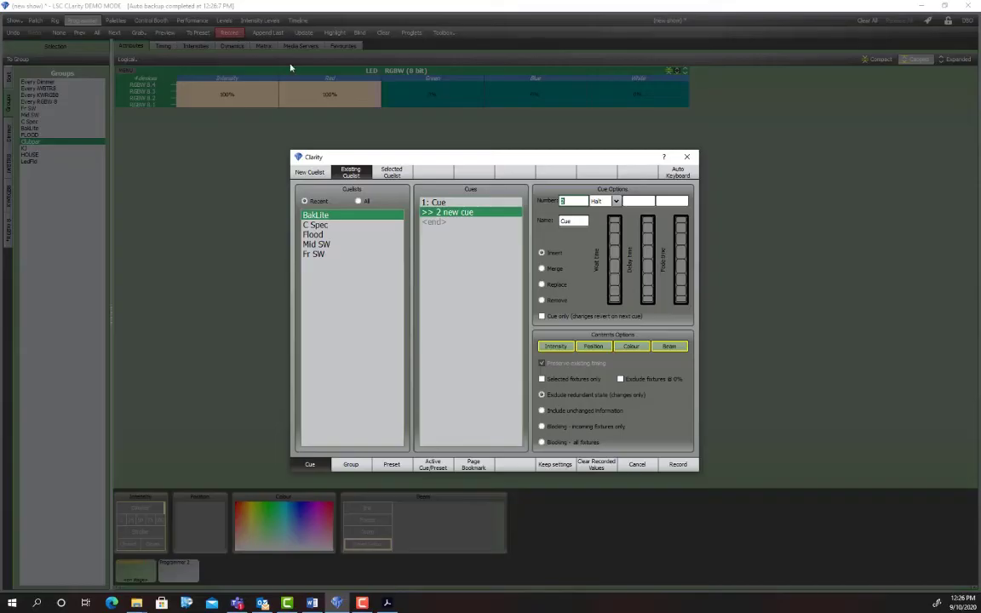
click(311, 171)
text(Clubs)
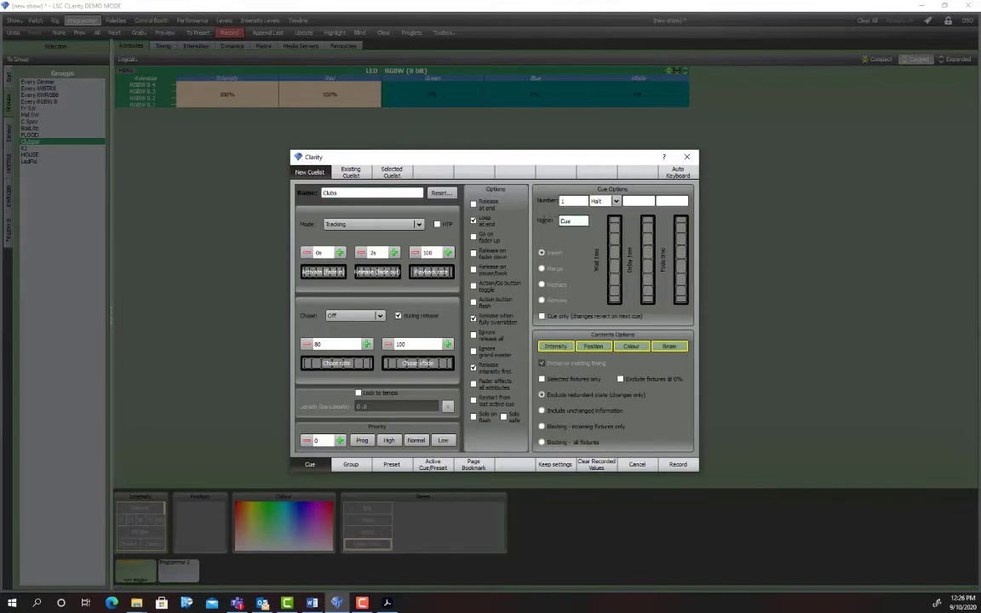
click(582, 220)
text(Red)
click(682, 465)
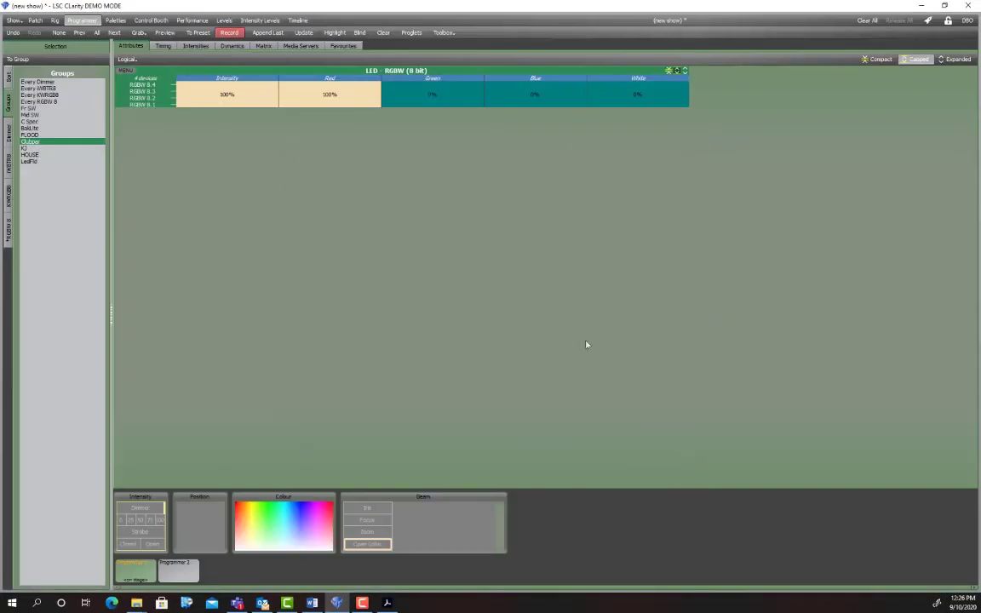
Step: Raise Blue to 100% alongside Red and record the look as cue 2 "Mag" in the Clubs cuelist
click(526, 95)
click(254, 34)
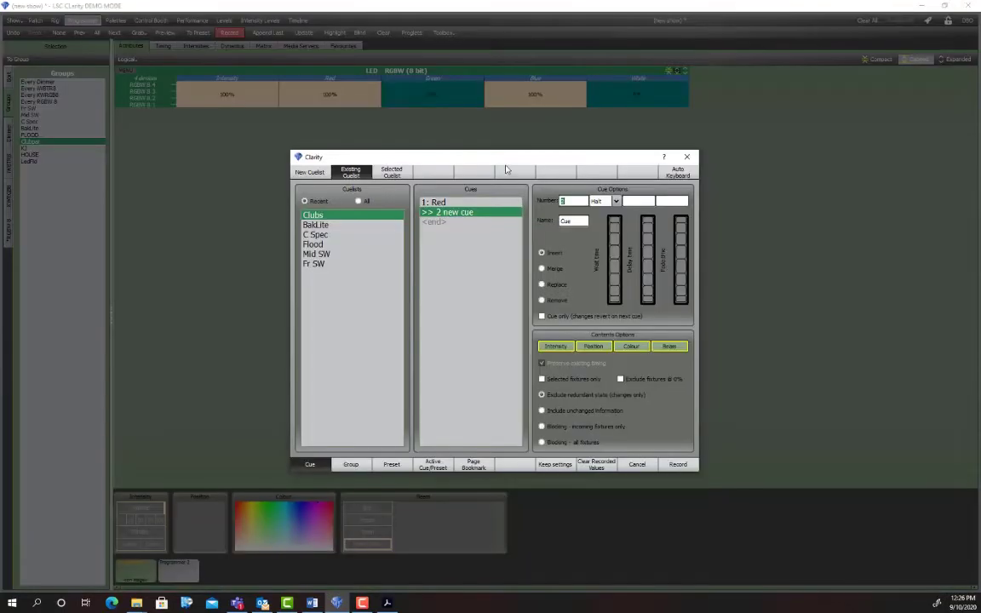
text(Magi)
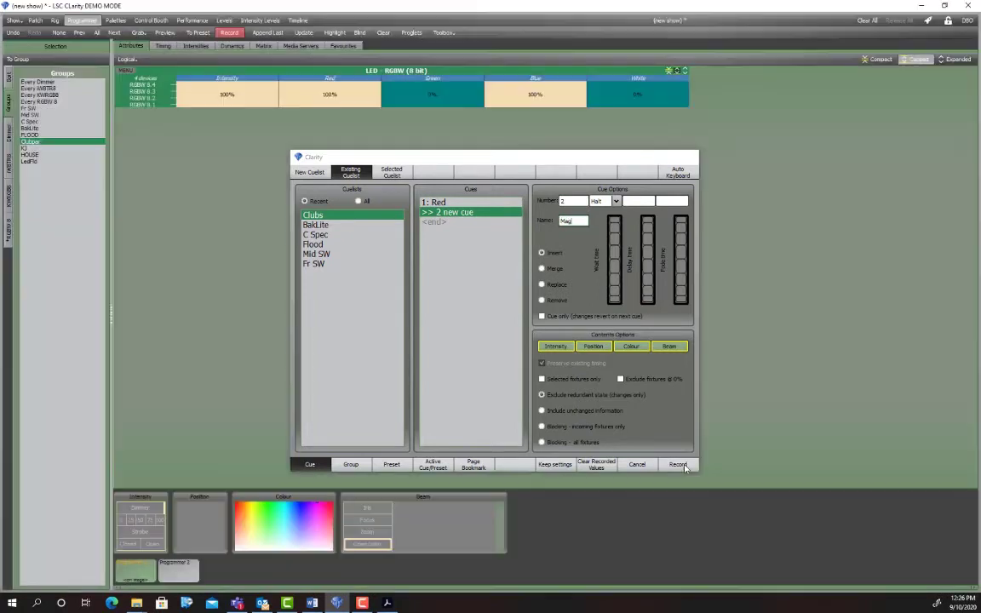
click(678, 464)
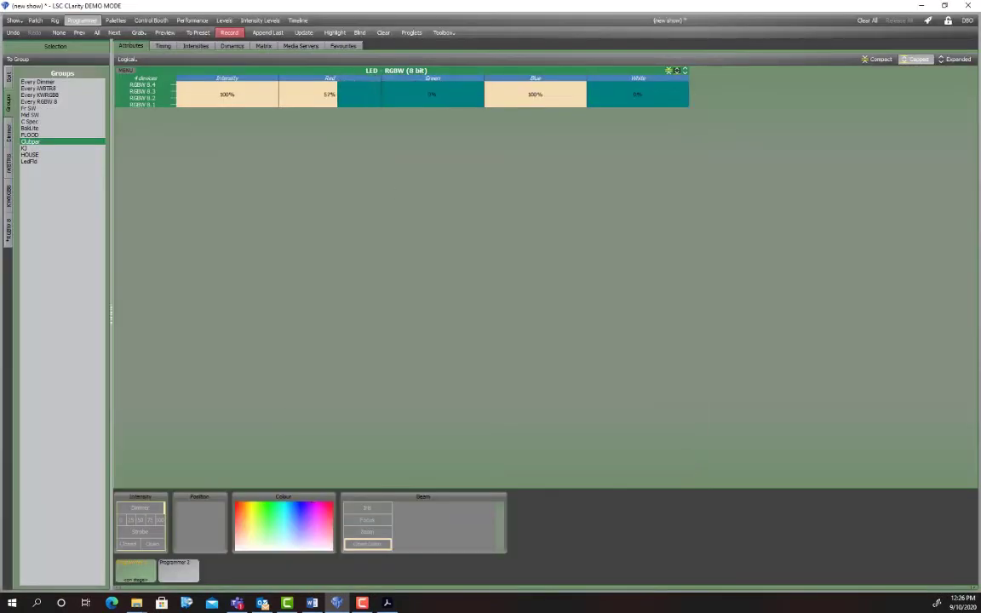
Step: Mix a teal on the four RGBW fixtures with Red 0%, Green 81%, Blue just under 50% and White 0%
mouse_move(555, 83)
mouse_down()
mouse_move(555, 106)
mouse_move(555, 84)
mouse_up()
drag(449, 91, 519, 91)
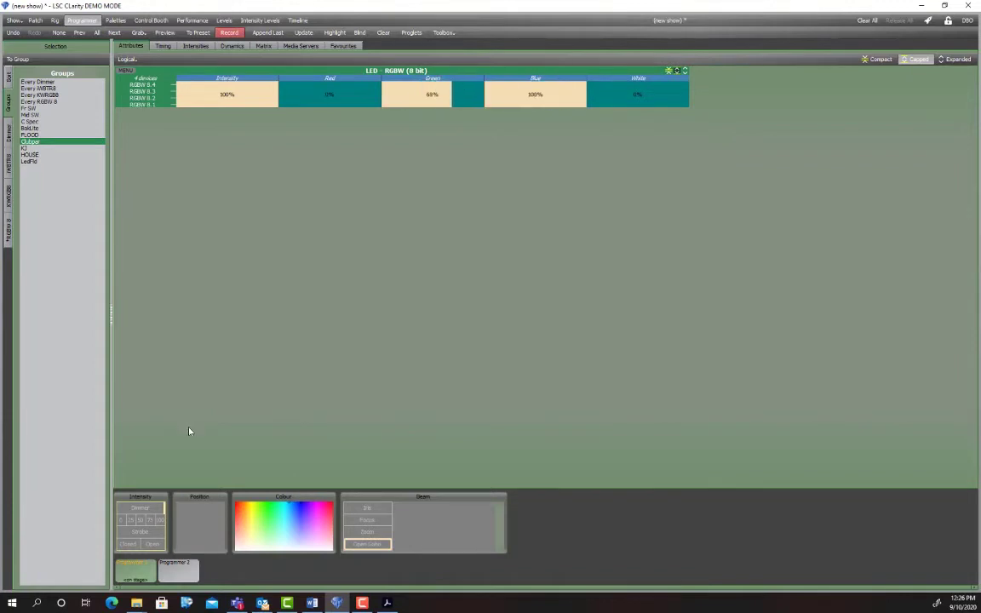
drag(287, 517, 289, 505)
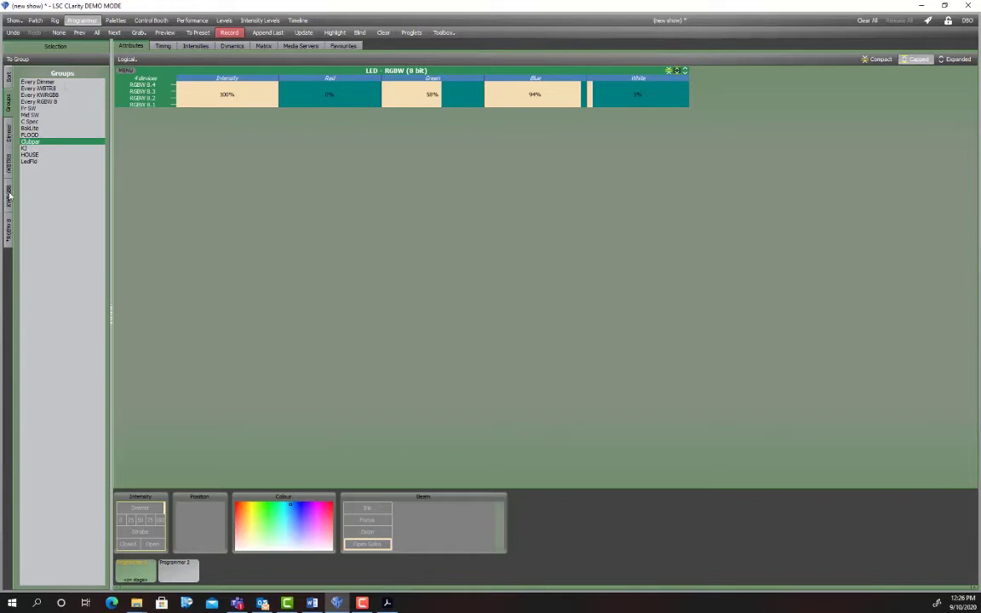
click(8, 238)
mouse_move(459, 96)
mouse_down()
mouse_move(383, 85)
mouse_move(451, 89)
mouse_up()
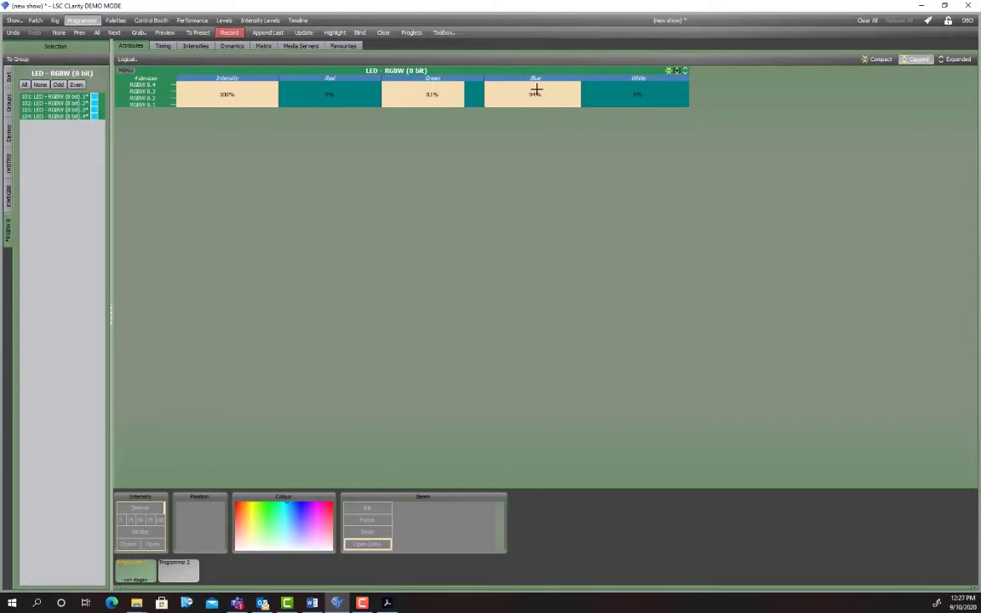
drag(561, 92, 534, 92)
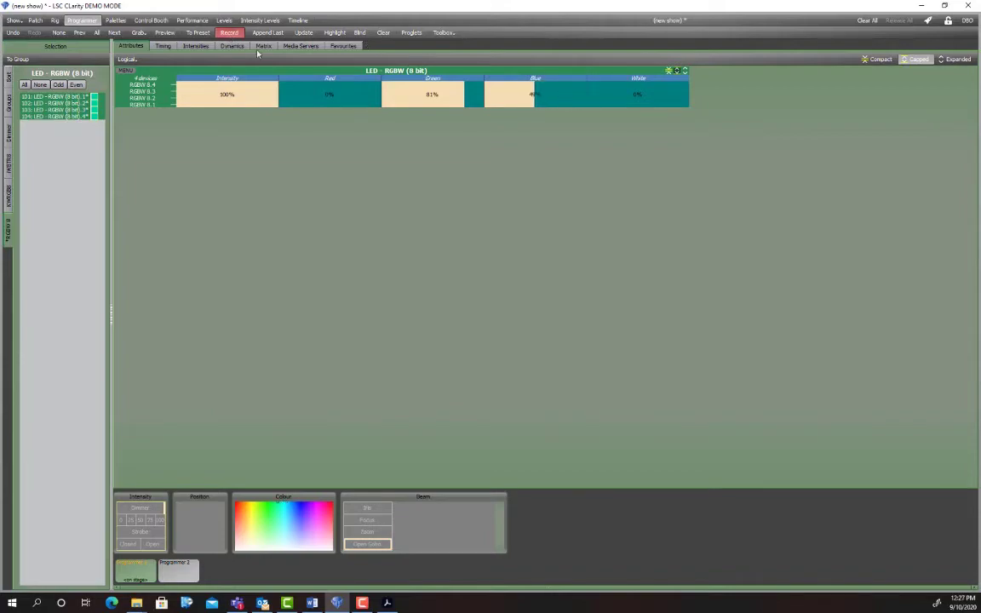
Step: Record the current colour mix as cue 3 "teal" in the Clubs cuelist
click(229, 32)
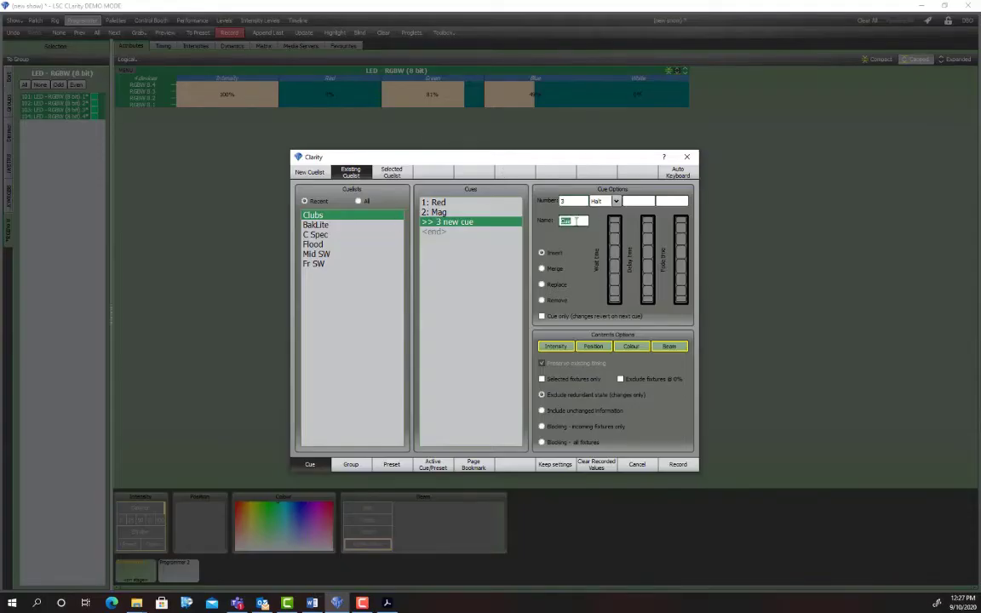
text(teal)
click(685, 464)
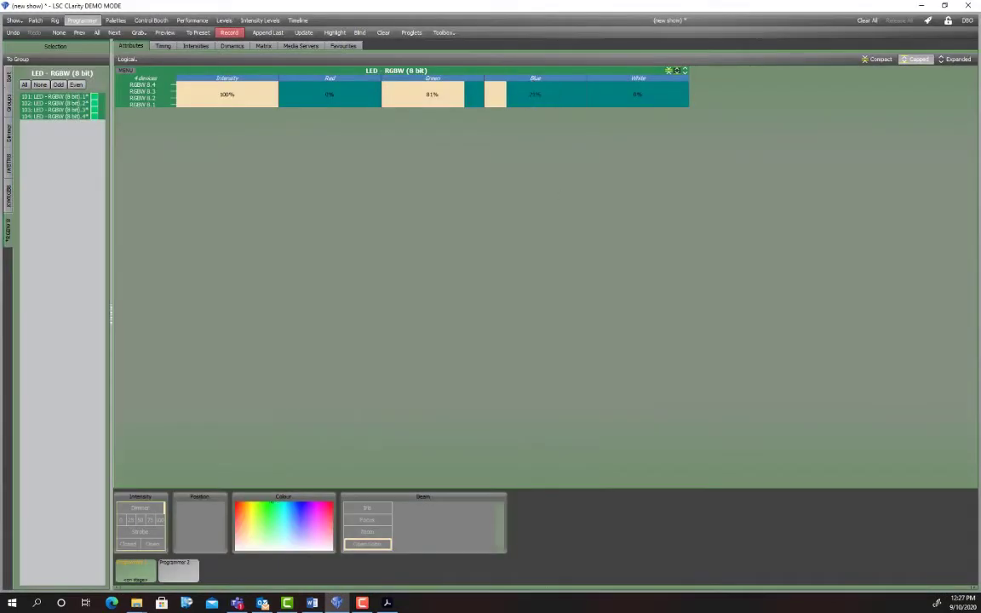
Step: Set Green to 0% and Blue to 100%, and record the look as cue 4 "Blue" in the Clubs cuelist
drag(506, 94, 380, 86)
drag(552, 97, 655, 97)
click(228, 32)
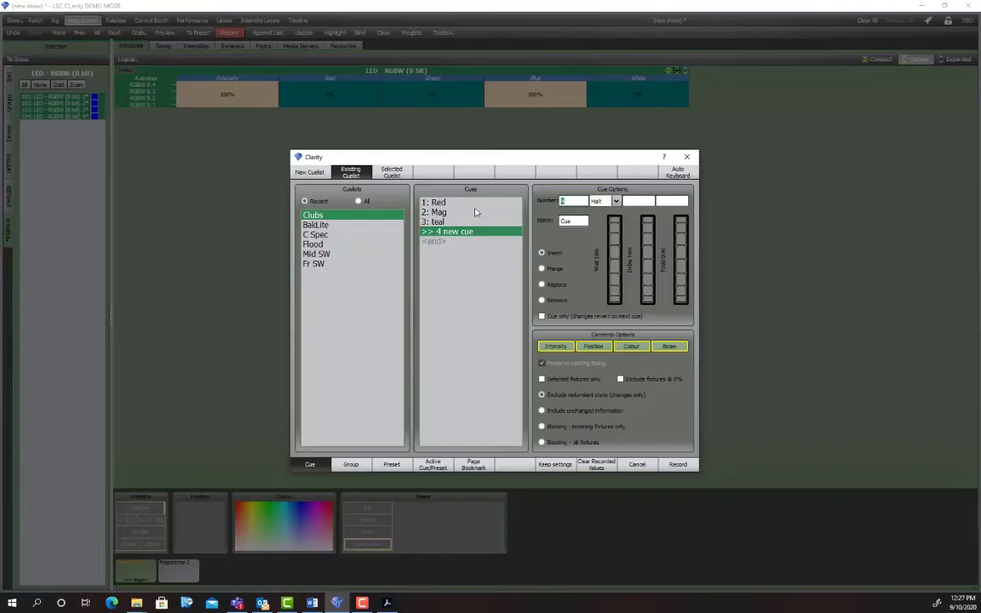
text(Bl)
click(679, 465)
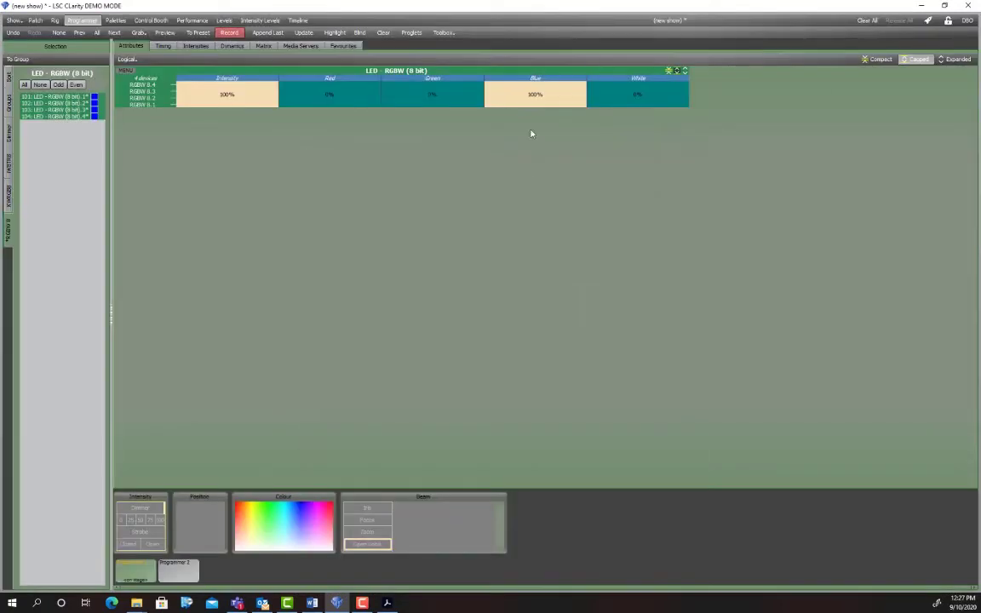
Step: Record Green 100% with Blue 0% as cue 5 "Green" in the Clubs cuelist, and clear the programmer and selection
drag(556, 97, 477, 92)
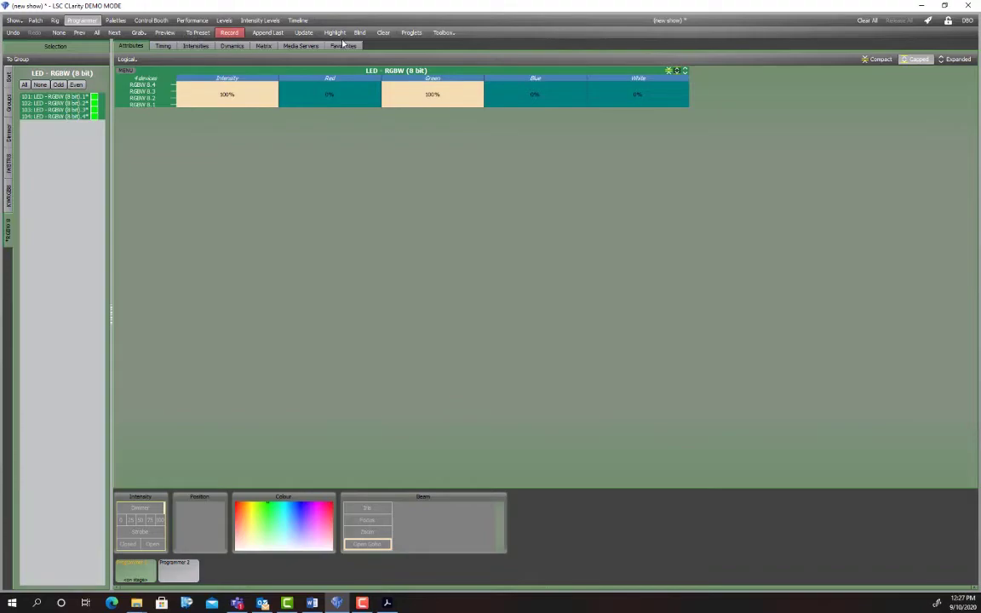
click(229, 32)
click(582, 220)
text(Green)
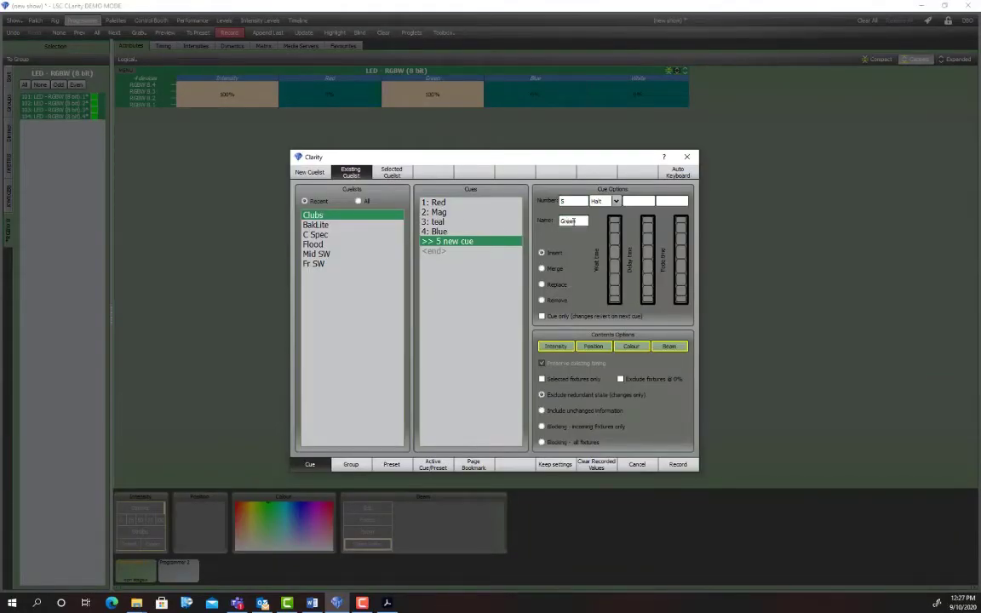
click(685, 460)
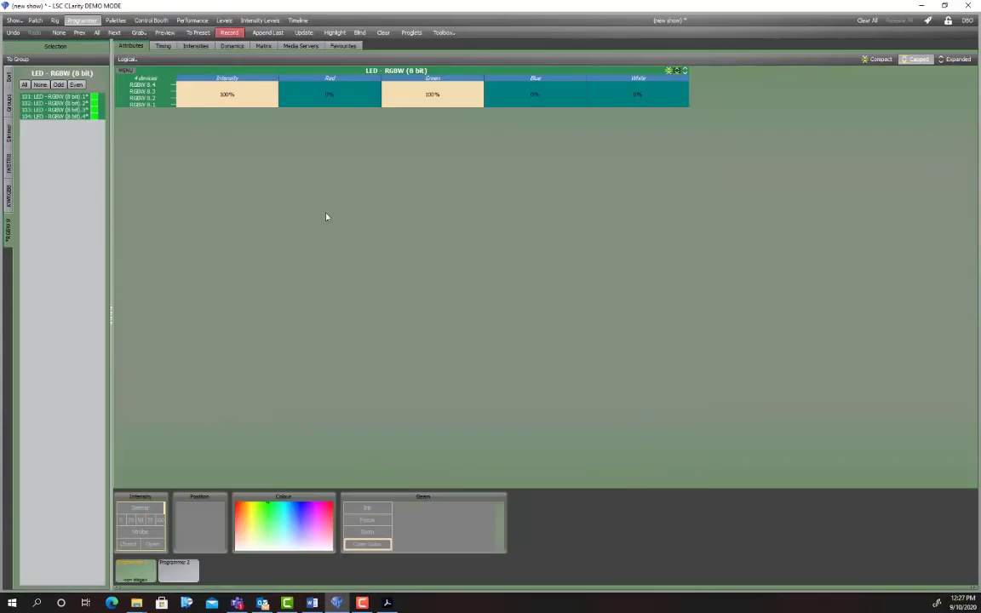
click(383, 35)
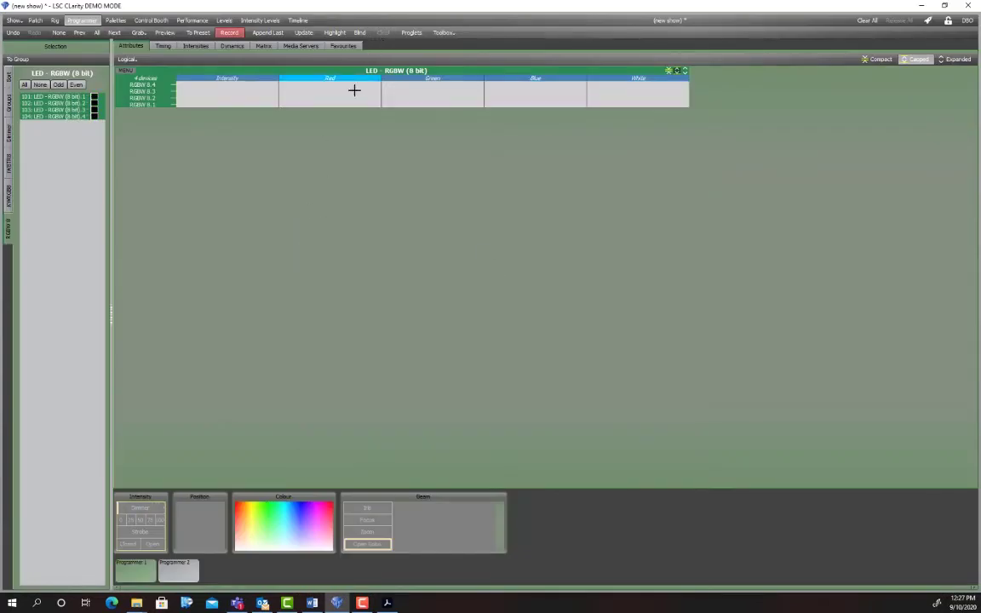
click(68, 189)
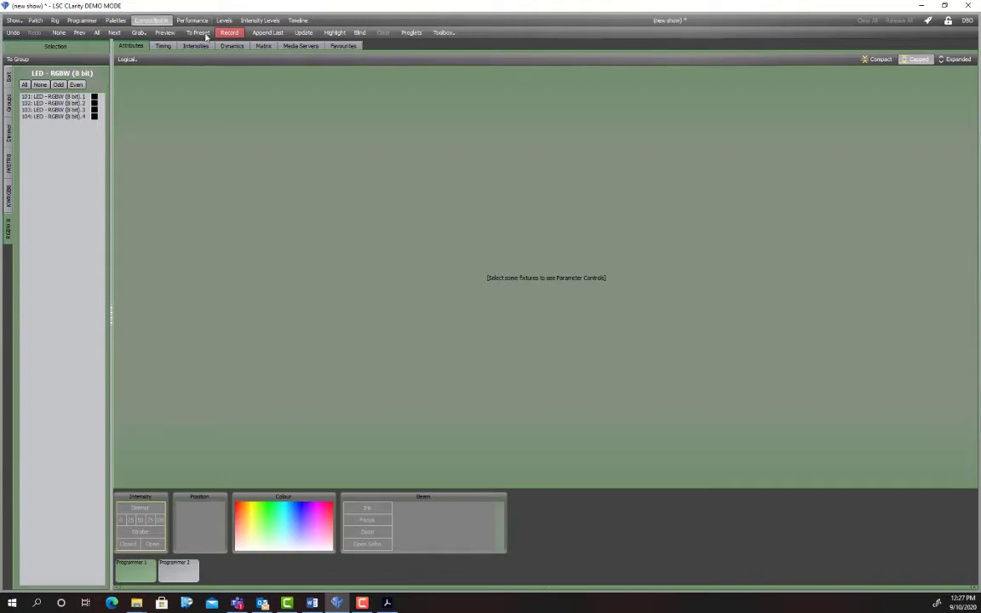
Step: Add a virtual Clarity VX20 wing to the show's hardware from the Control Booth
click(151, 20)
click(960, 33)
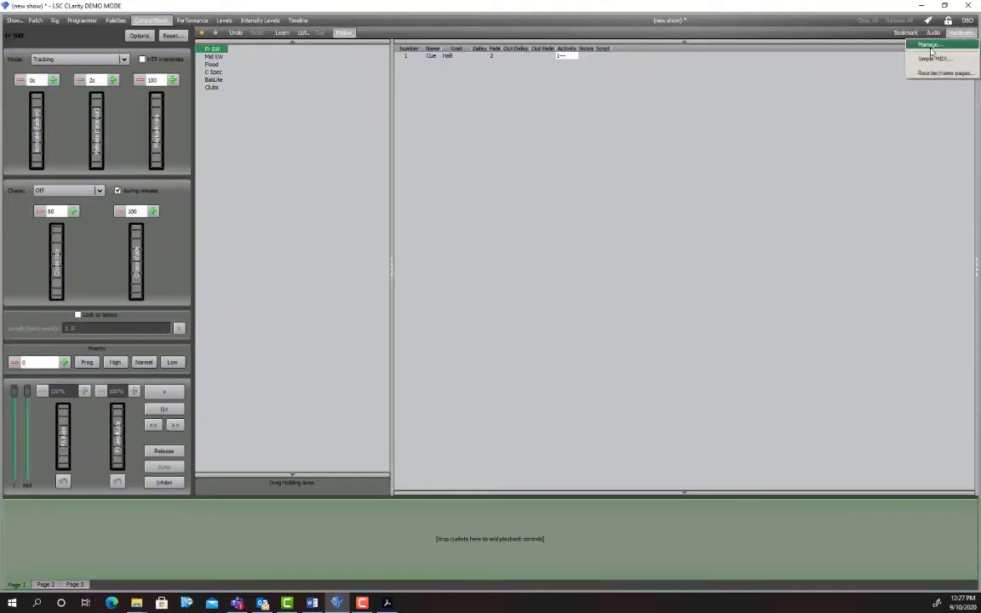
click(929, 46)
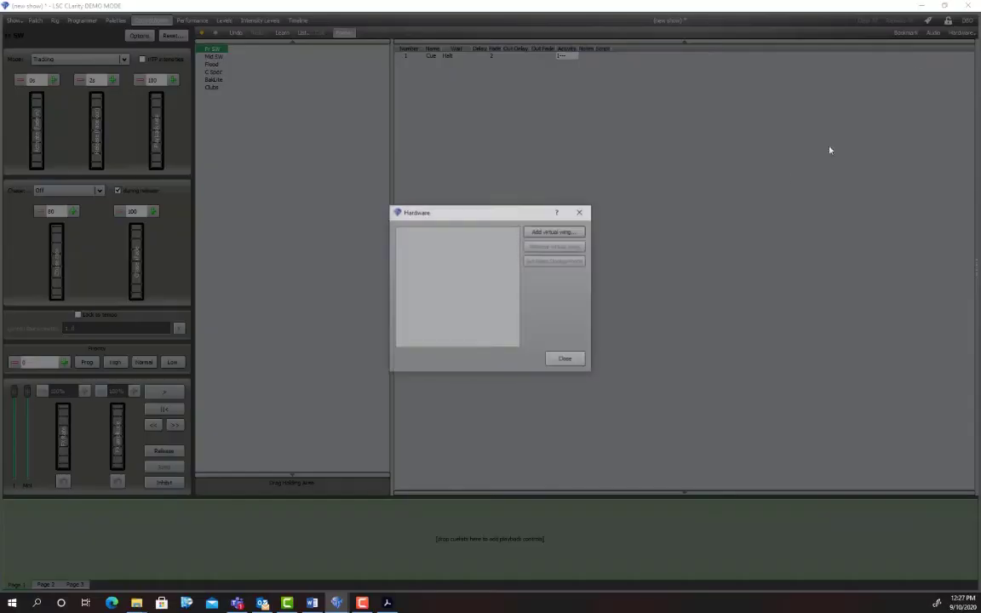
click(561, 231)
click(510, 291)
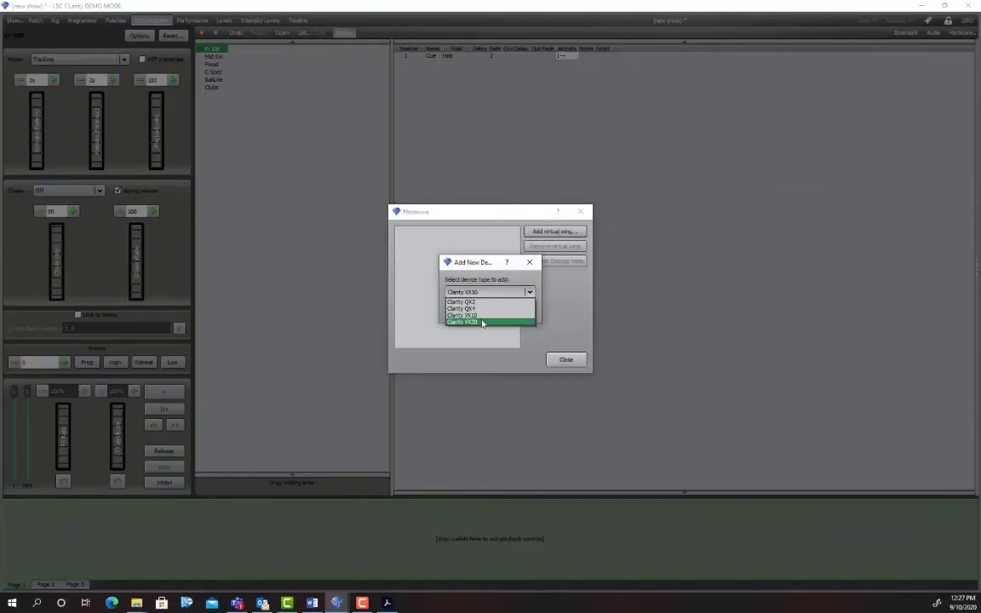
click(484, 317)
click(474, 310)
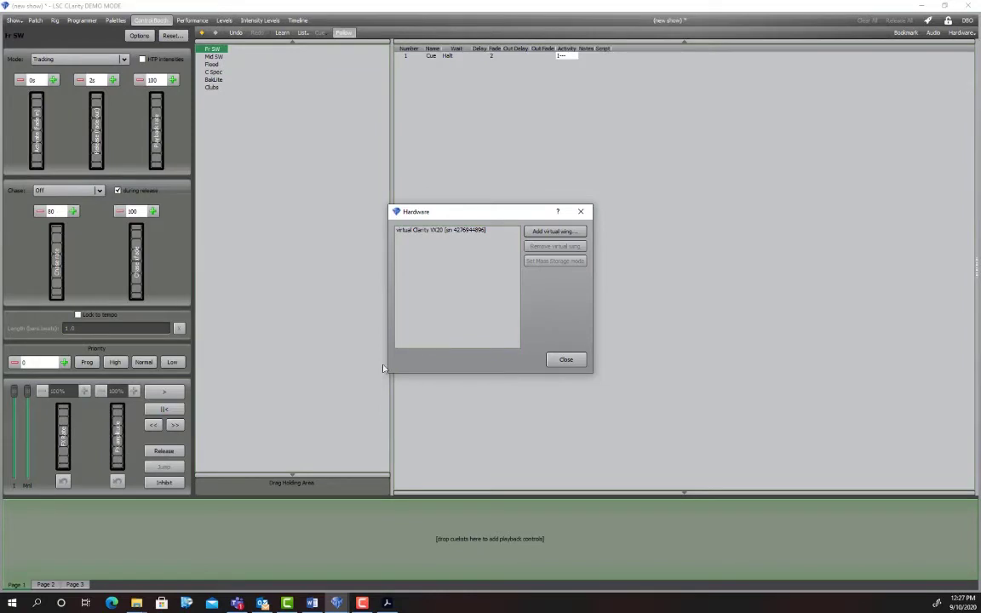
click(566, 359)
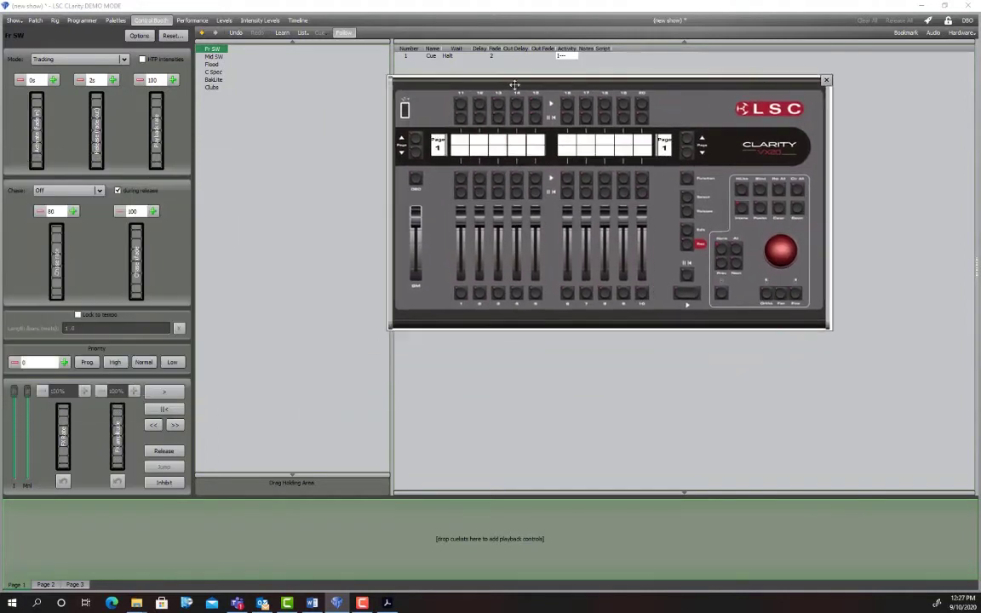
Step: Assign cuelists Fr SW, Mid SW, Flood, C Spec, BakLite and Clubs to virtual wing faders 1, 2, 4, 5, 6 and 7
drag(214, 49, 474, 146)
click(211, 65)
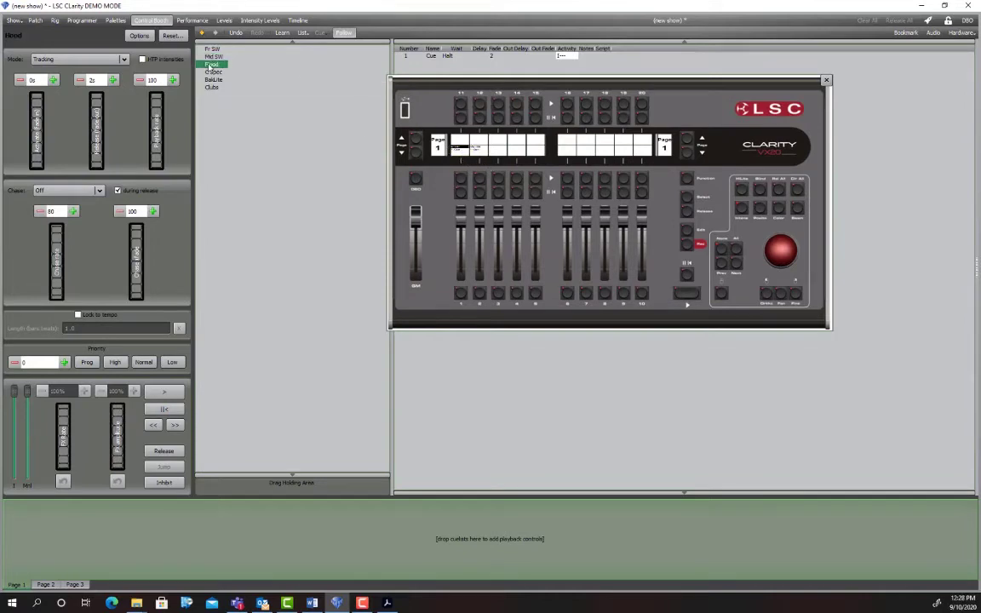
drag(210, 65, 515, 146)
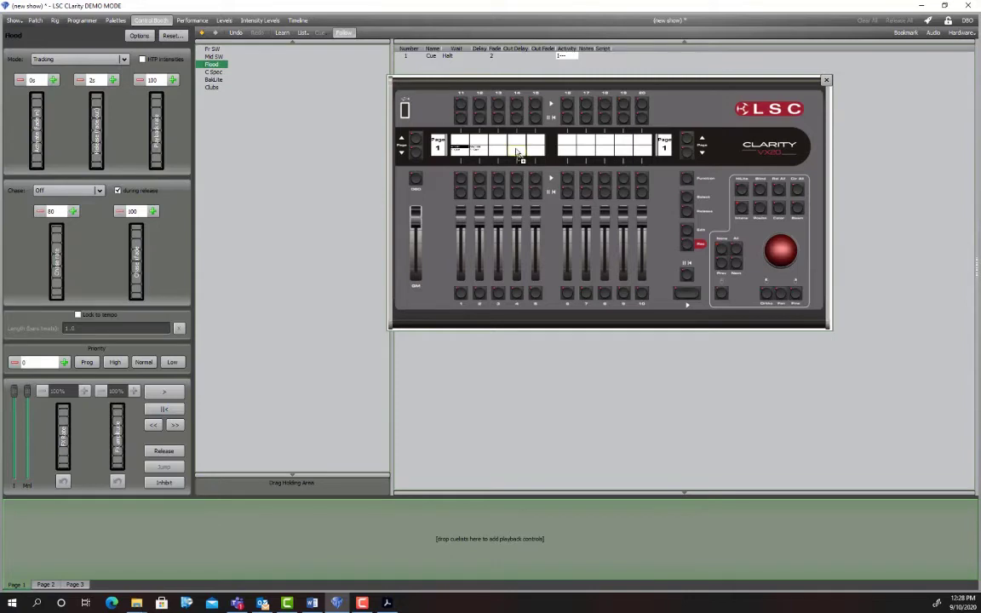
click(212, 73)
drag(212, 75, 534, 147)
drag(213, 79, 568, 153)
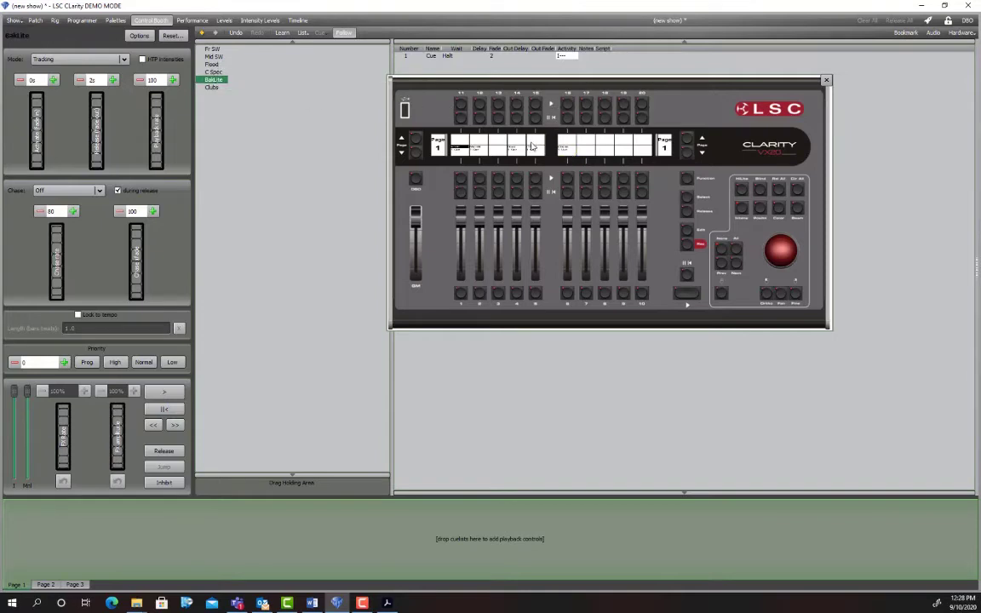
drag(218, 87, 469, 133)
Step: Duplicate the Clubs cuelist
right_click(216, 88)
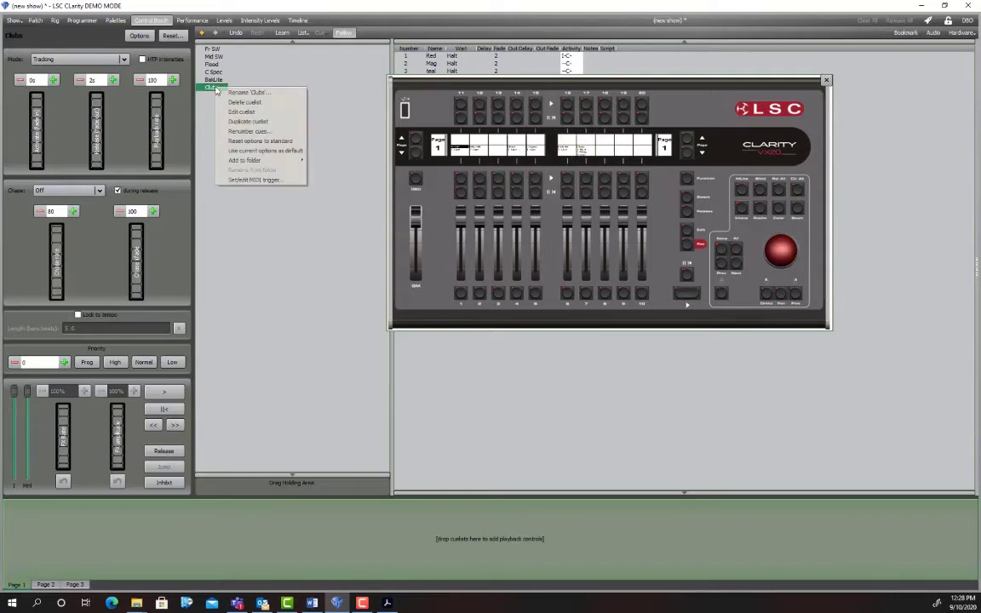
click(242, 121)
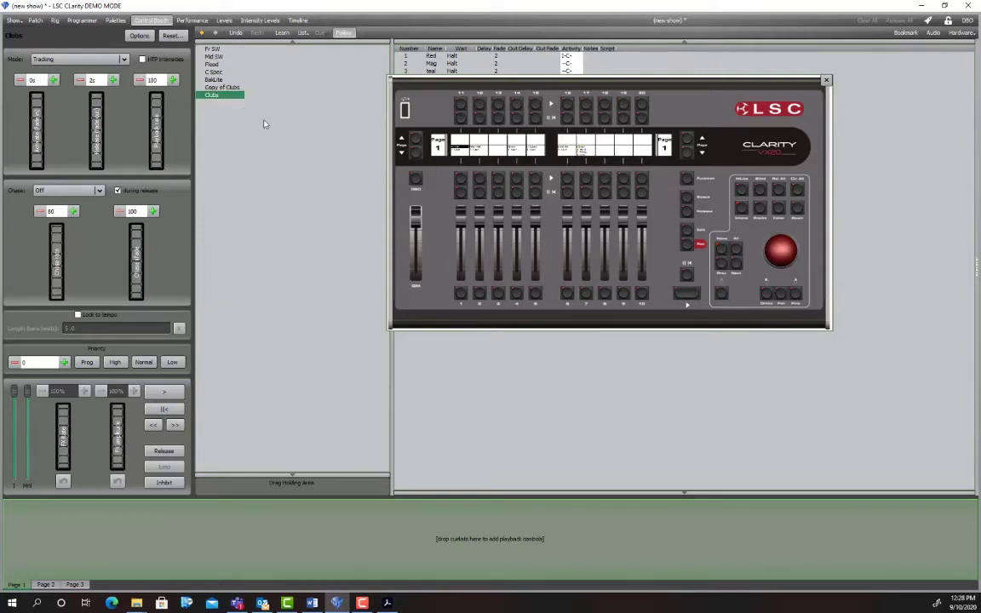
click(211, 86)
right_click(220, 87)
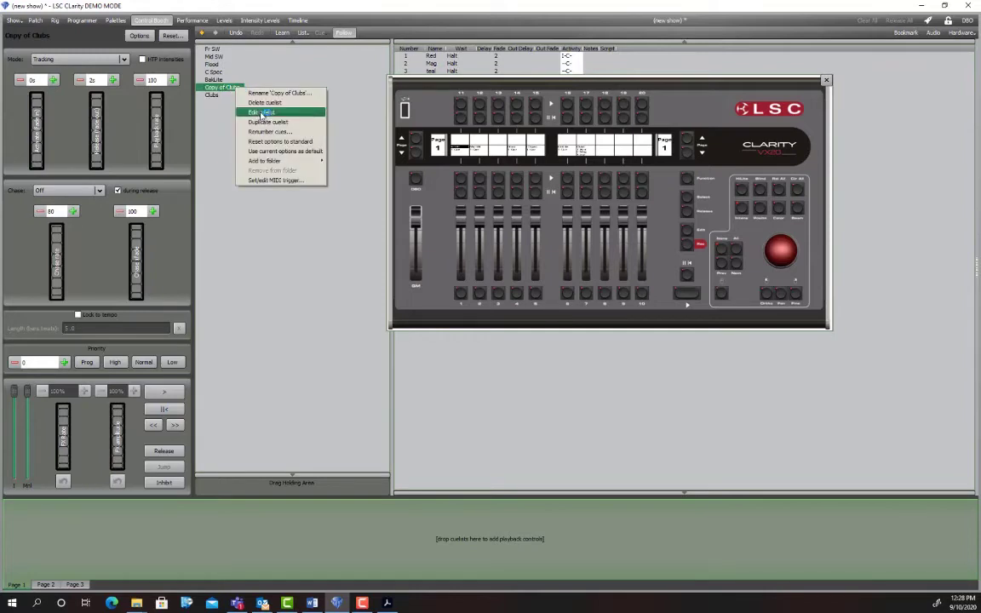
click(261, 113)
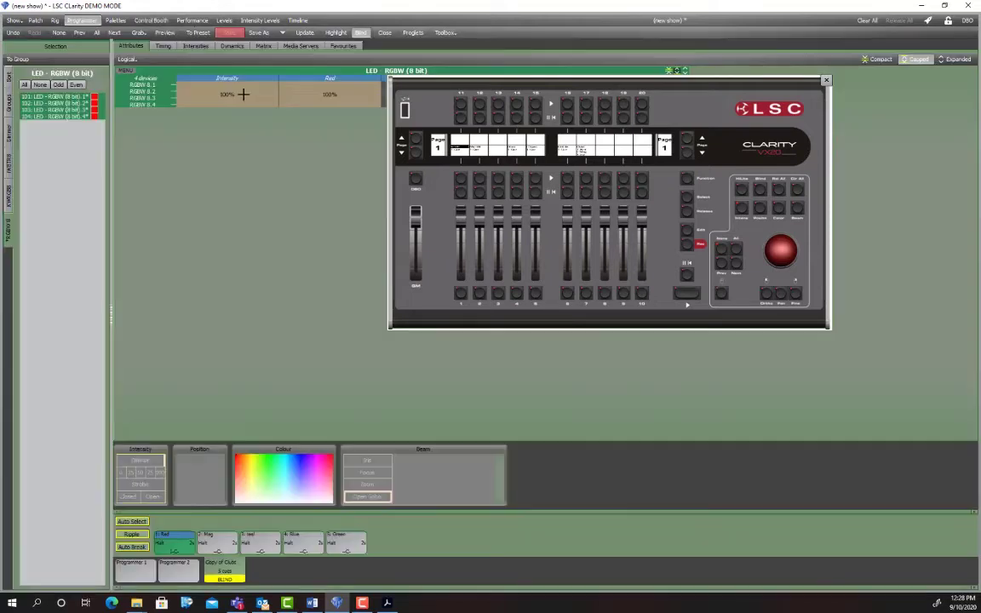
click(385, 34)
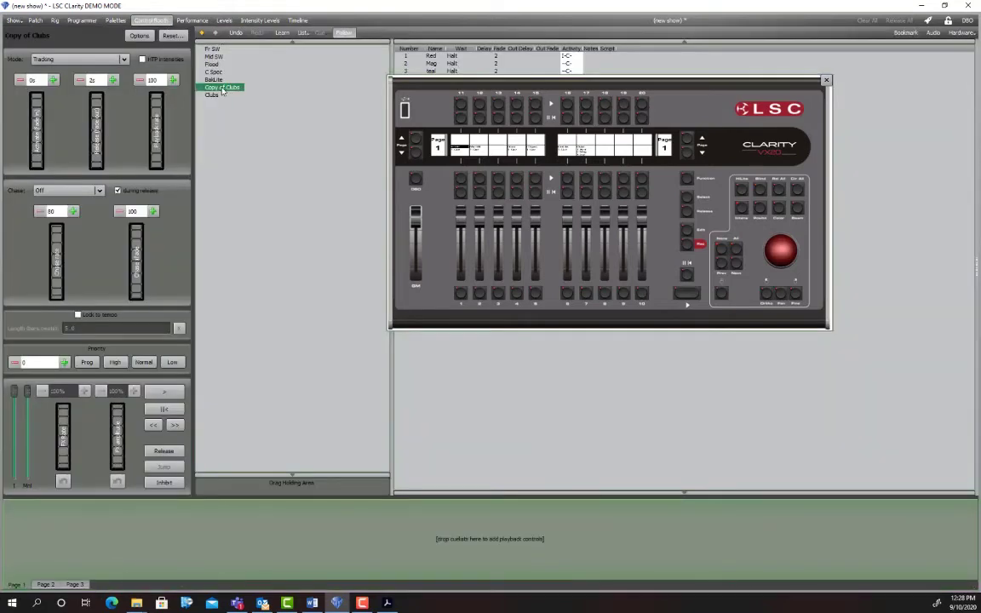
Step: Rename the duplicated Clubs cuelist as "Clubs CH"
right_click(221, 91)
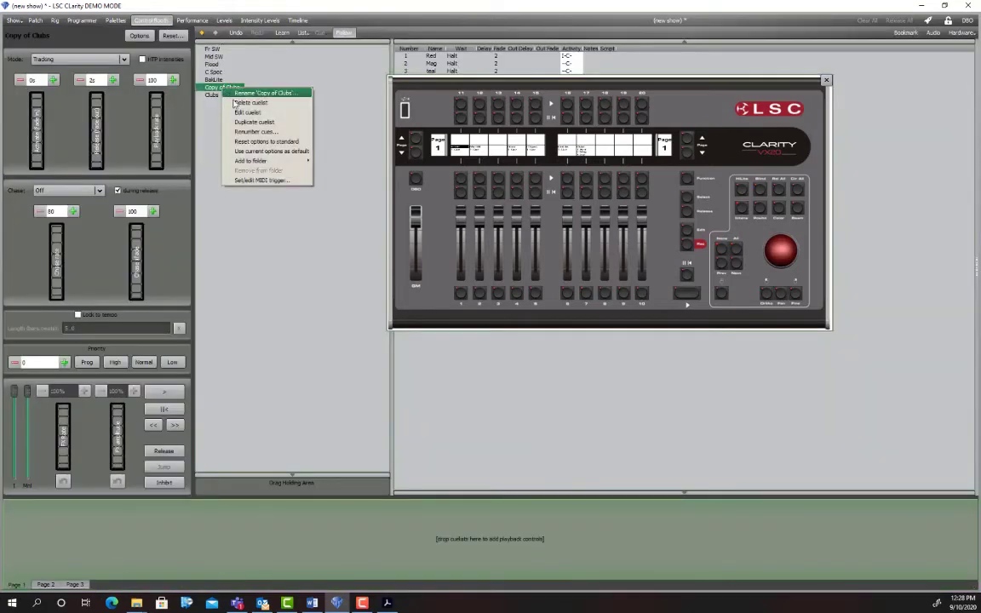
click(251, 90)
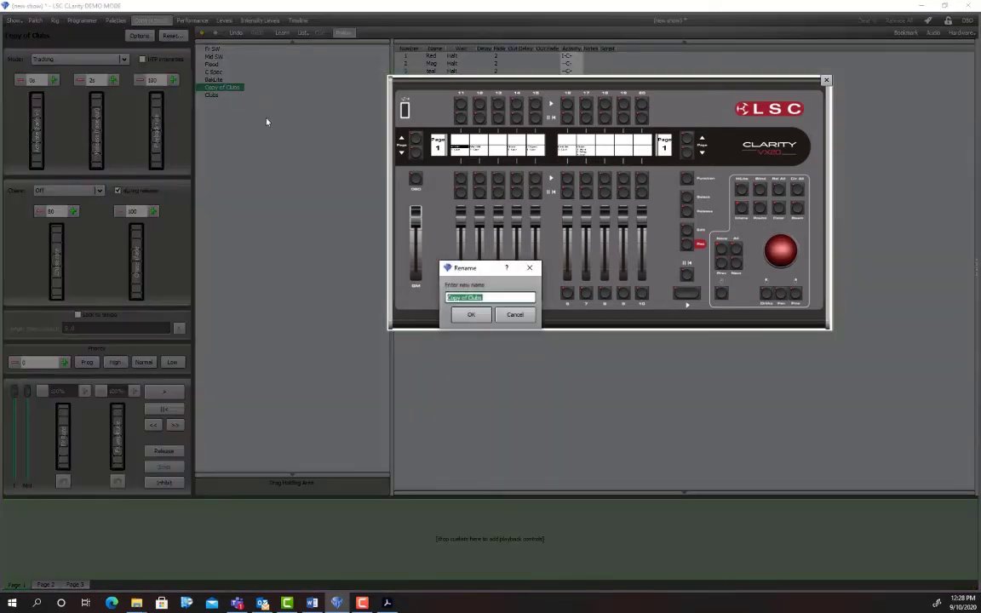
click(491, 297)
text(CH)
drag(469, 297, 403, 298)
key(BackSpace)
click(469, 314)
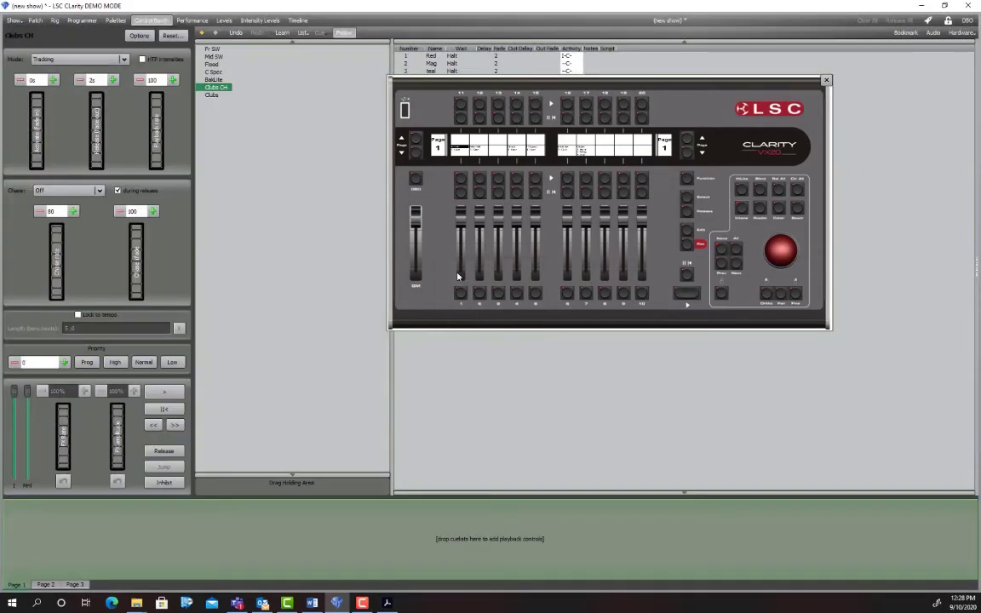
Step: Set the chase mode of the Clubs CH cuelist to Forwards
click(211, 95)
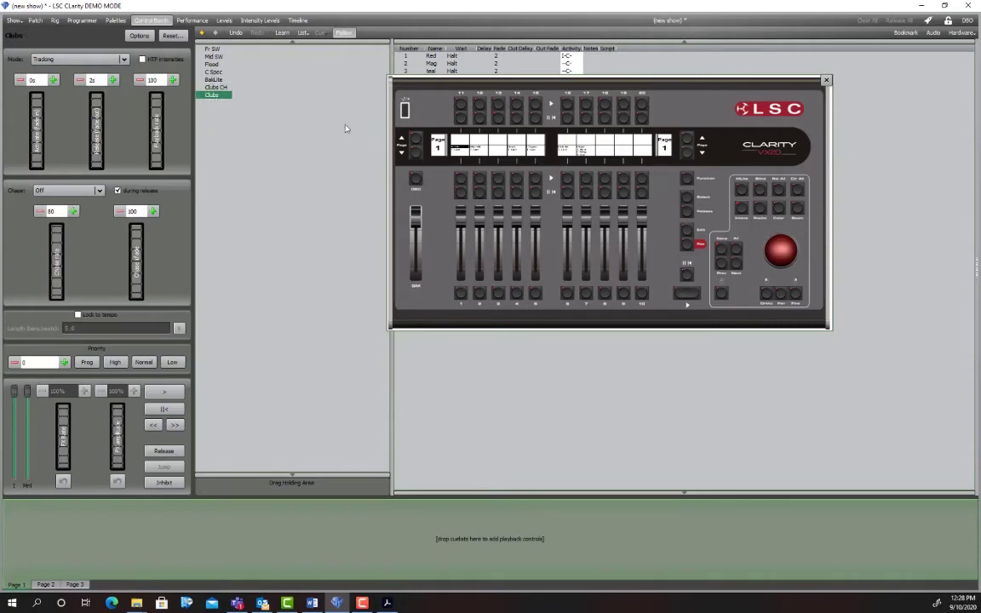
click(204, 87)
click(63, 191)
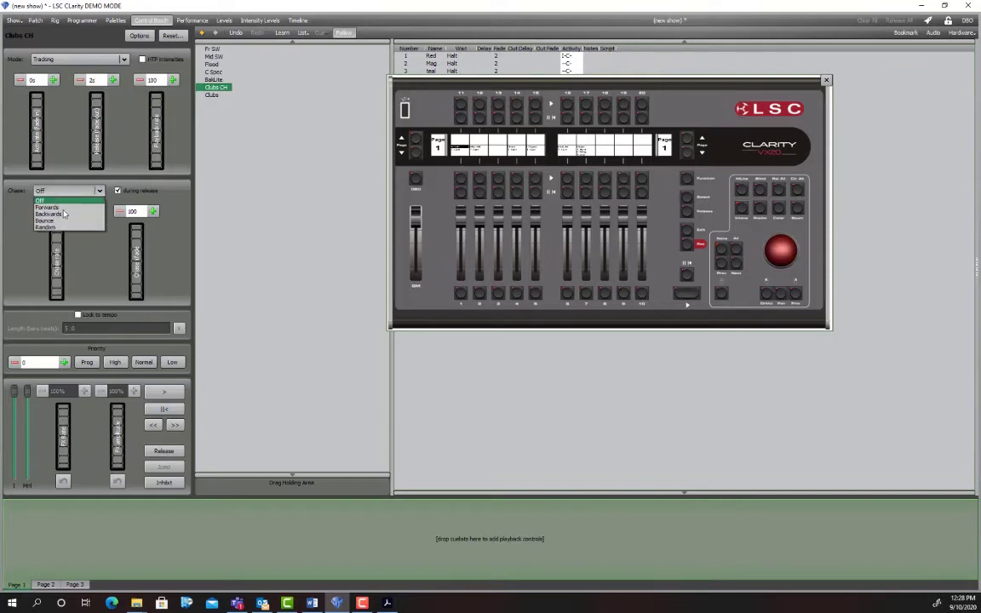
click(72, 209)
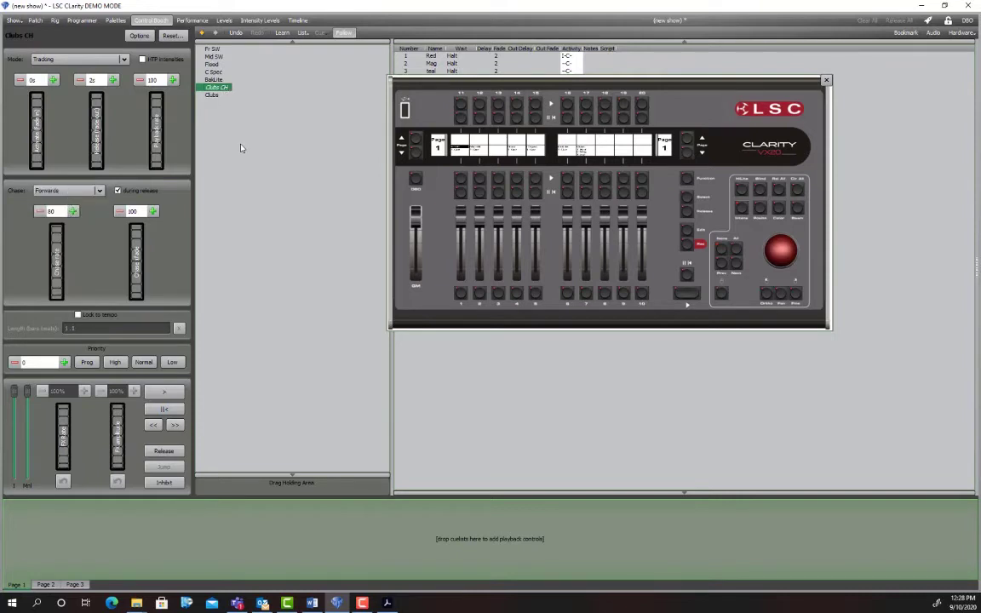
Step: Move the virtual wing clear of the cue list and set the fade time of all five Clubs CH cues to 0
click(241, 145)
drag(468, 77, 354, 196)
click(503, 58)
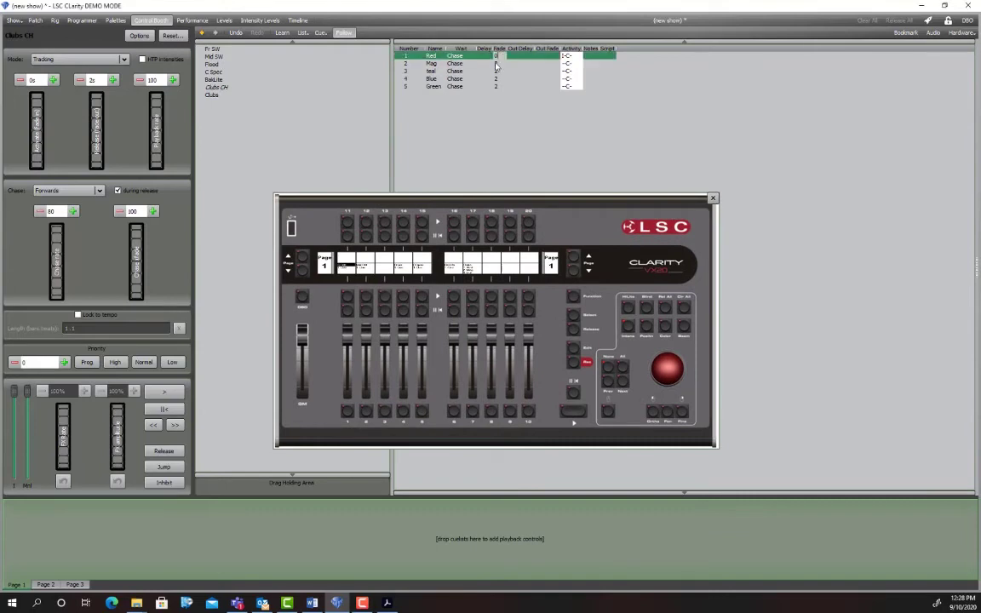
text(0)
key(Return)
text(0)
key(Return)
text(0)
key(Return)
text(0)
key(Return)
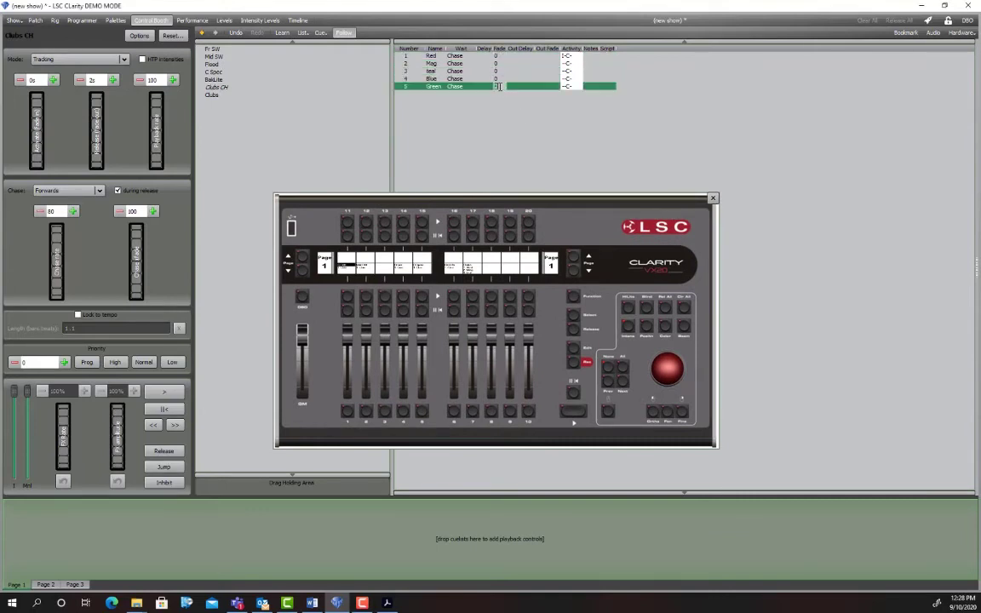
text(0)
Step: Assign the Clubs CH cuelist to fader 8 of the virtual wing
drag(315, 191, 324, 119)
click(216, 88)
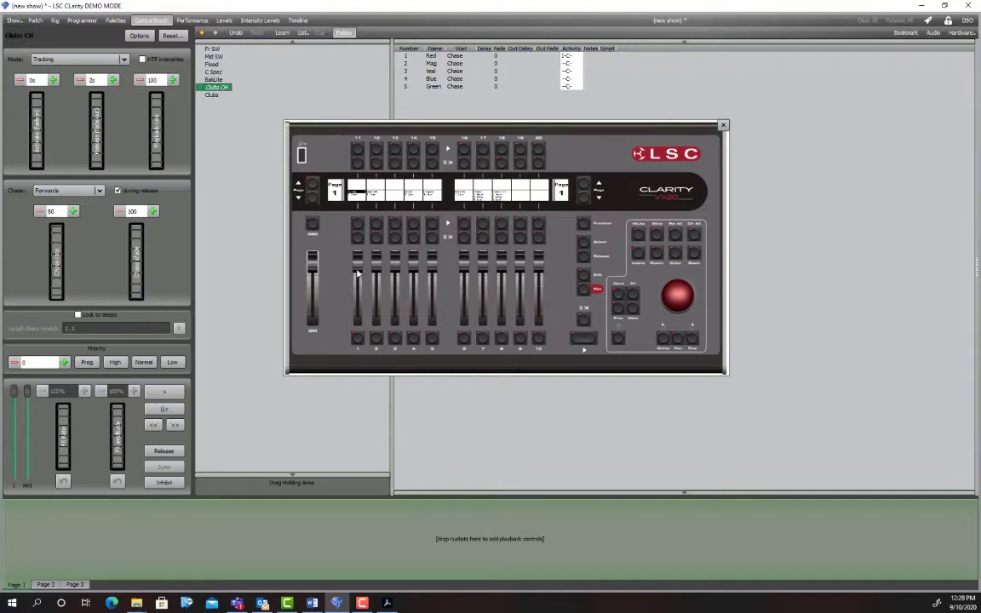
Step: Pull the playback faders on the virtual wing down to zero
drag(357, 273, 389, 344)
drag(394, 268, 432, 346)
drag(434, 265, 451, 341)
drag(468, 264, 491, 334)
drag(502, 266, 552, 335)
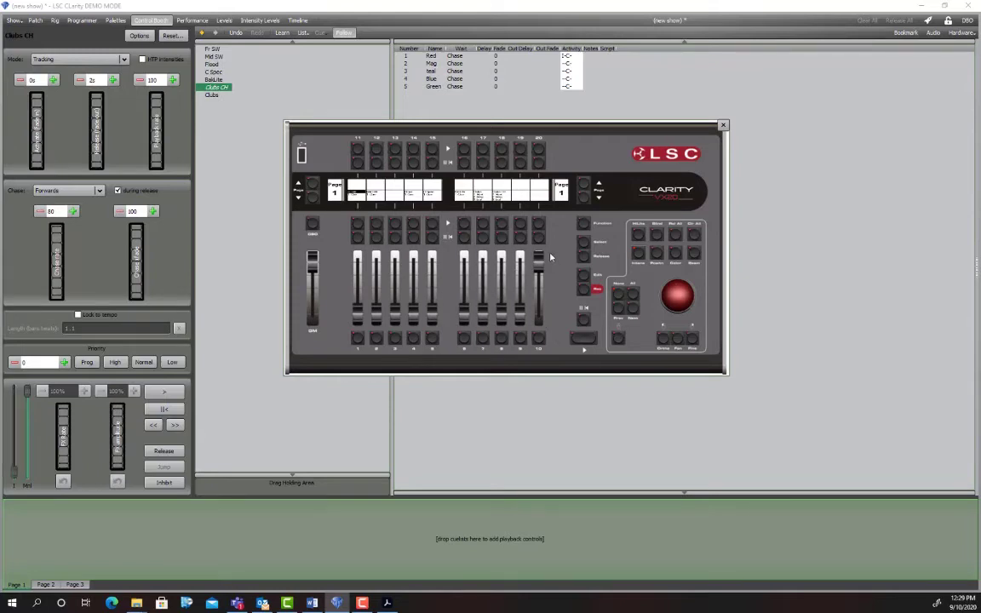
Step: Raise wing fader 8 to run the Clubs CH chase and check the RGBW fixtures' colour output in the Programmer
drag(541, 264, 503, 237)
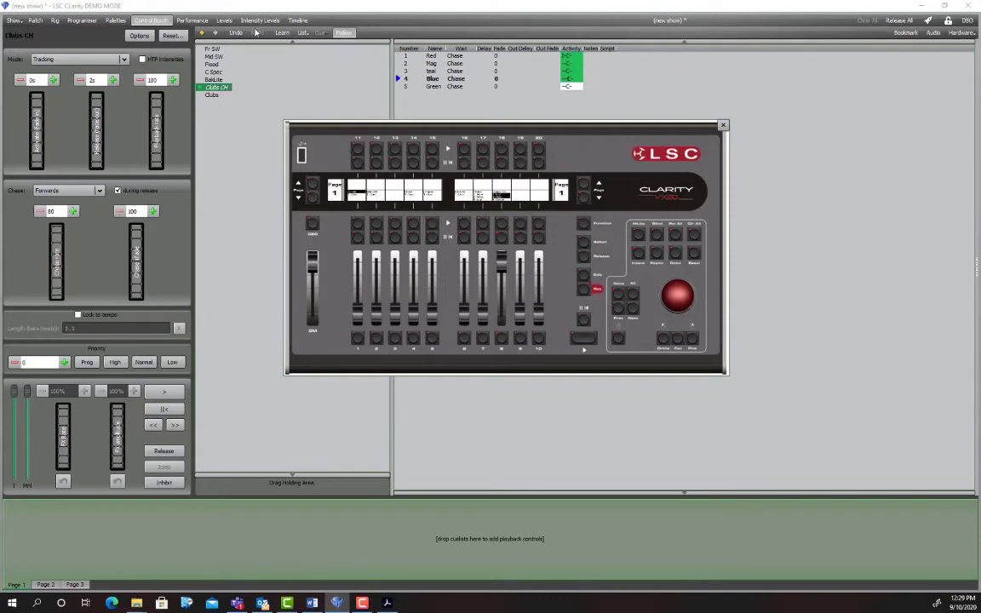
click(83, 19)
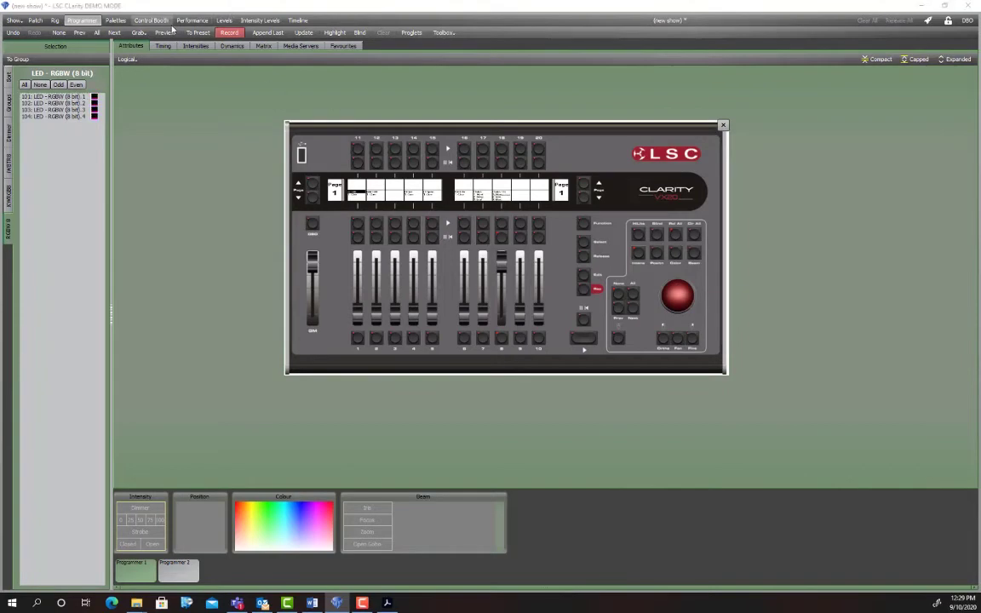
click(149, 21)
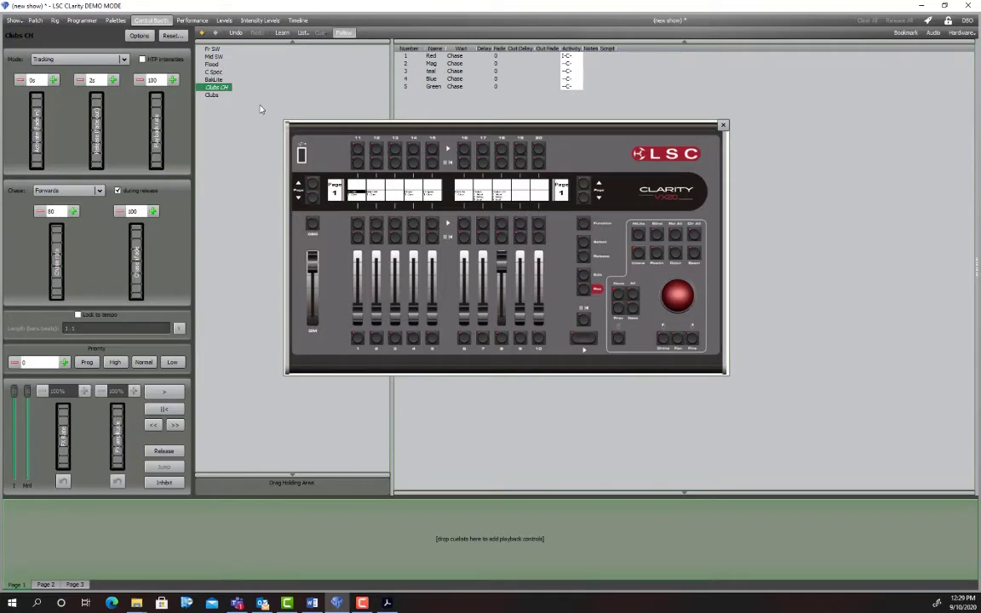
click(217, 95)
click(82, 19)
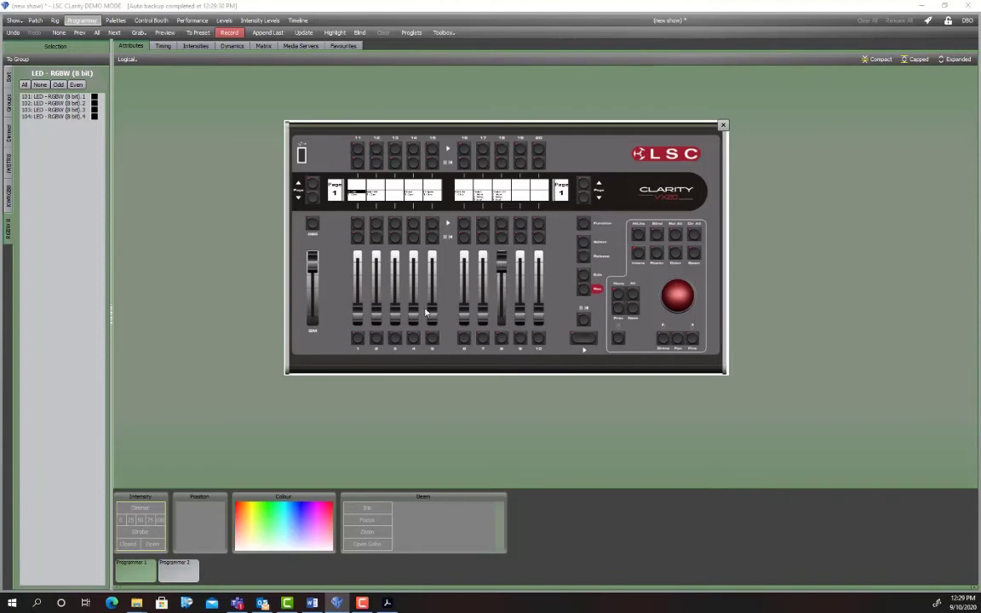
click(9, 155)
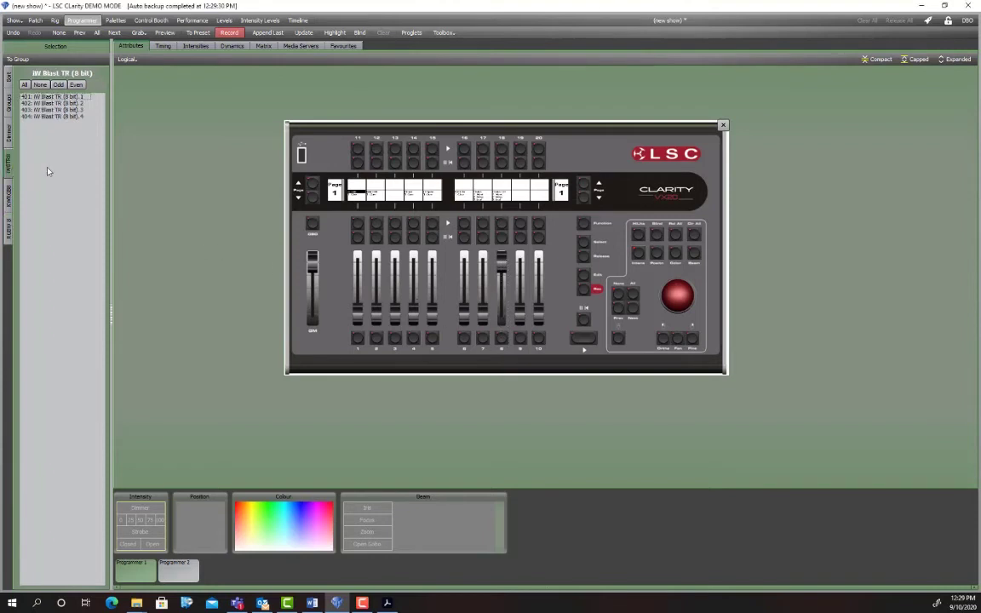
click(60, 96)
click(63, 103)
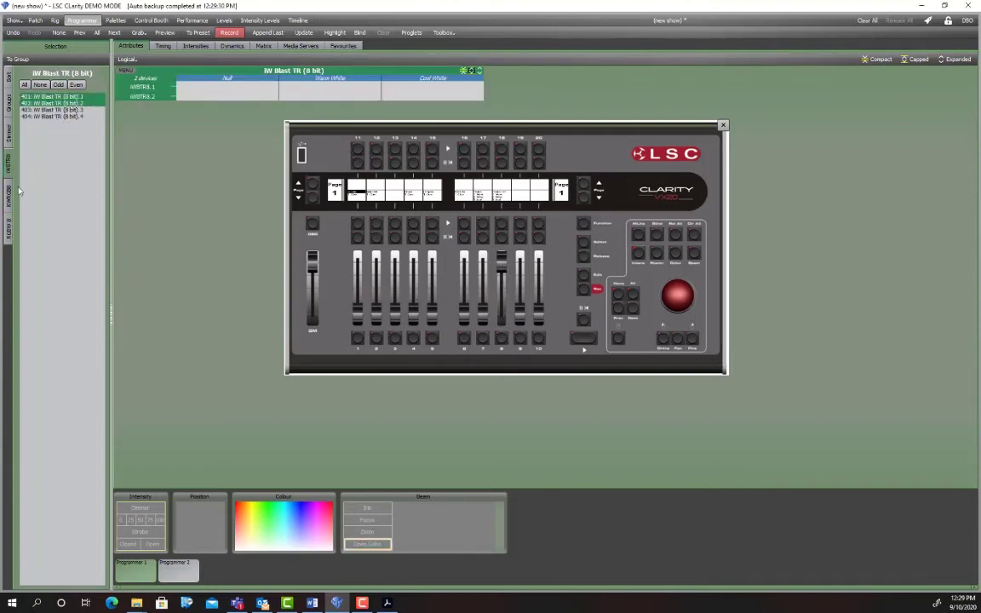
click(49, 163)
Step: Set Warm White and Cool White of the HOUSE group to 0% and record them as cue 1 "OFF" in a new cuelist named HOUSE
click(9, 97)
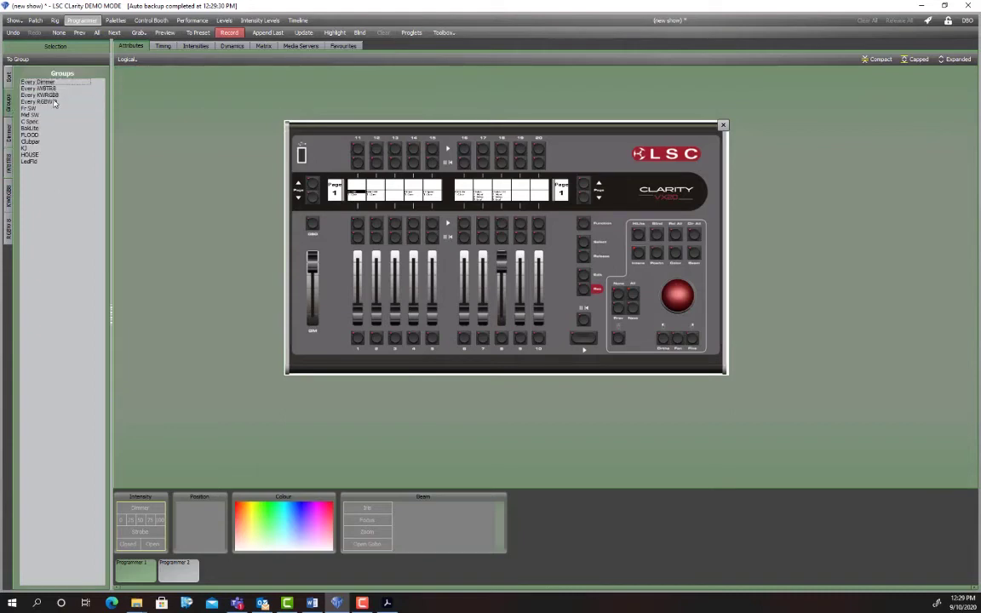
click(29, 154)
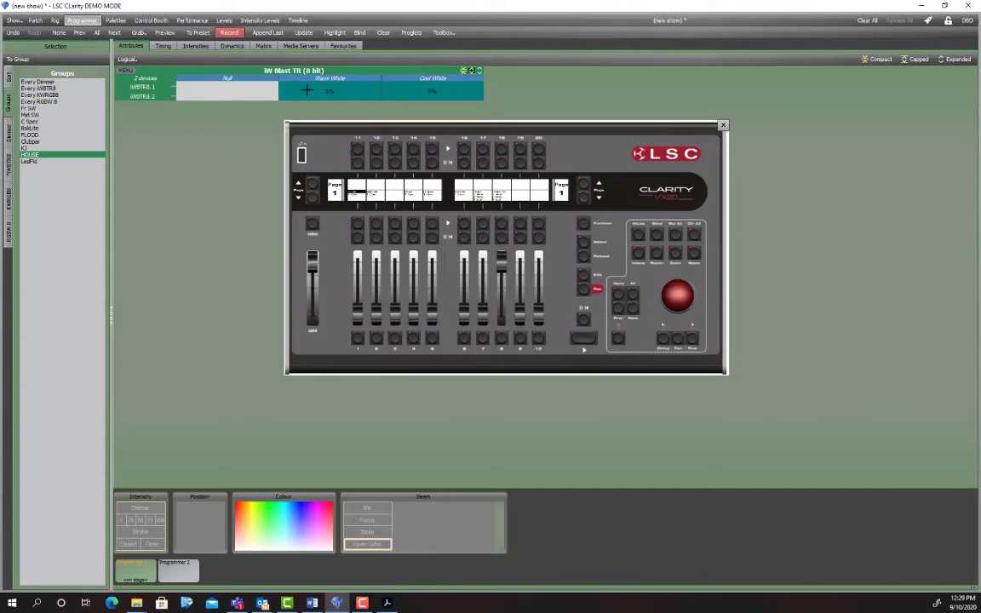
click(229, 33)
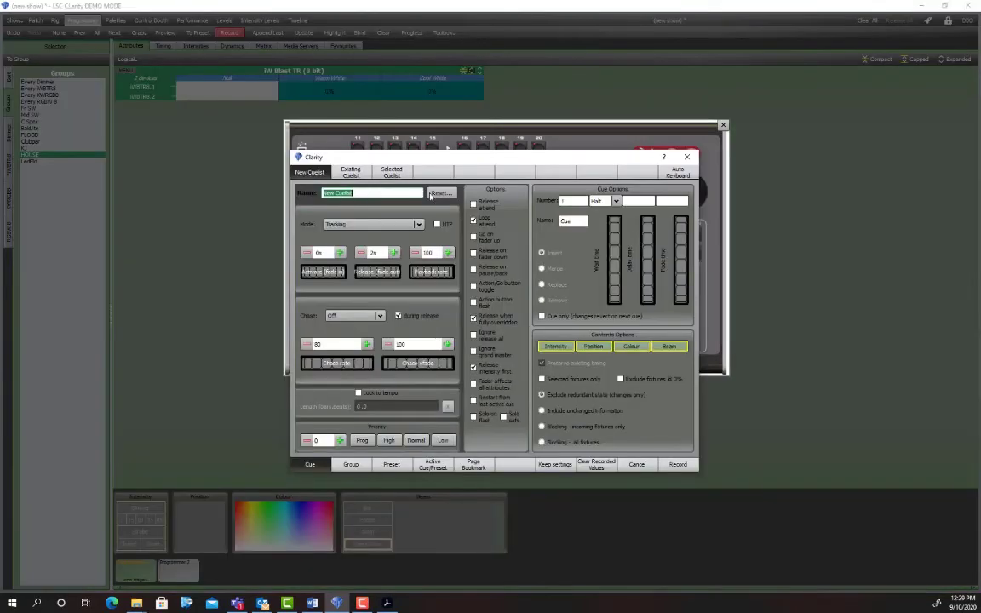
text(HOUSE)
key(Tab)
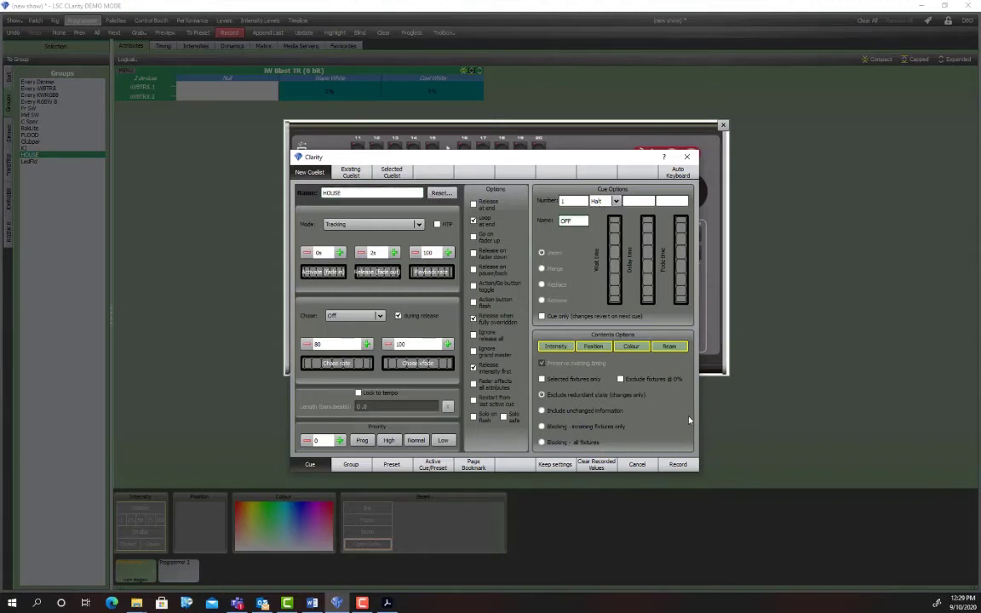
click(679, 465)
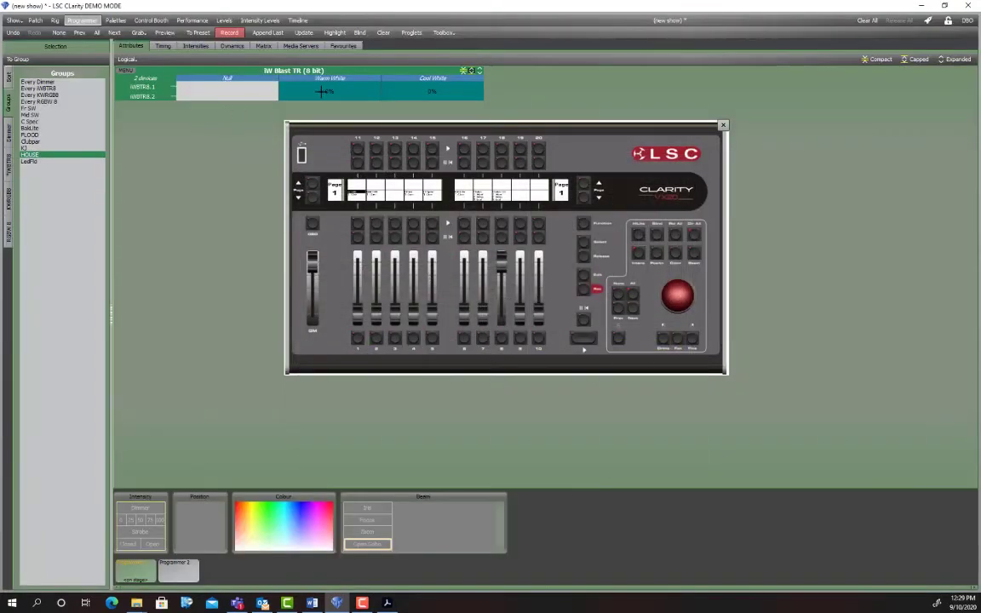
Step: Raise the HOUSE group's Warm White to about 33% and record it as cue 2 "33%" in the HOUSE cuelist
drag(303, 91, 312, 90)
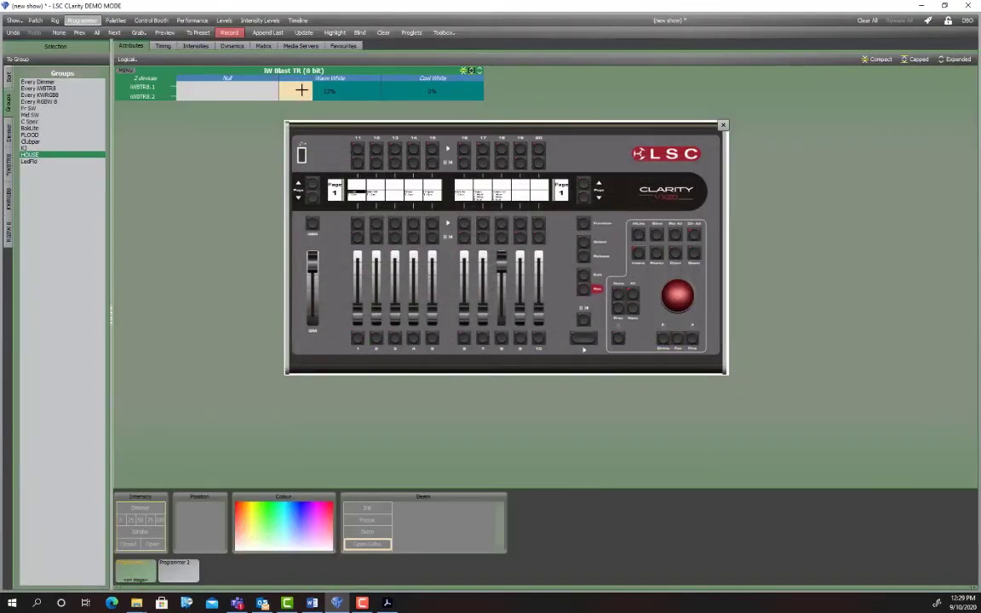
click(229, 32)
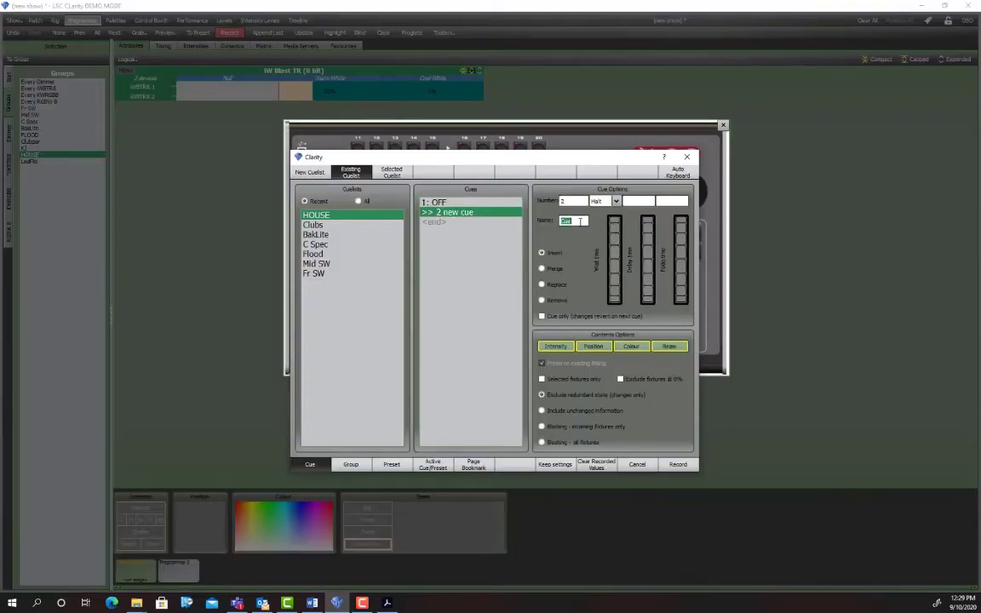
click(678, 465)
Step: Raise the HOUSE group's Warm White to about 65% and record it as cue 3 "66%" in the HOUSE cuelist
drag(270, 88, 311, 89)
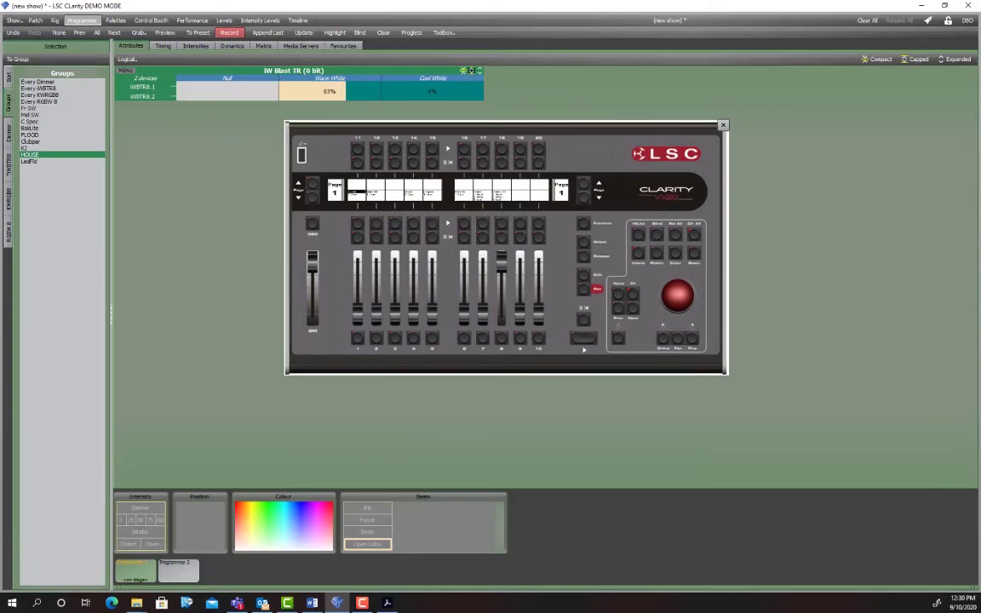
click(229, 32)
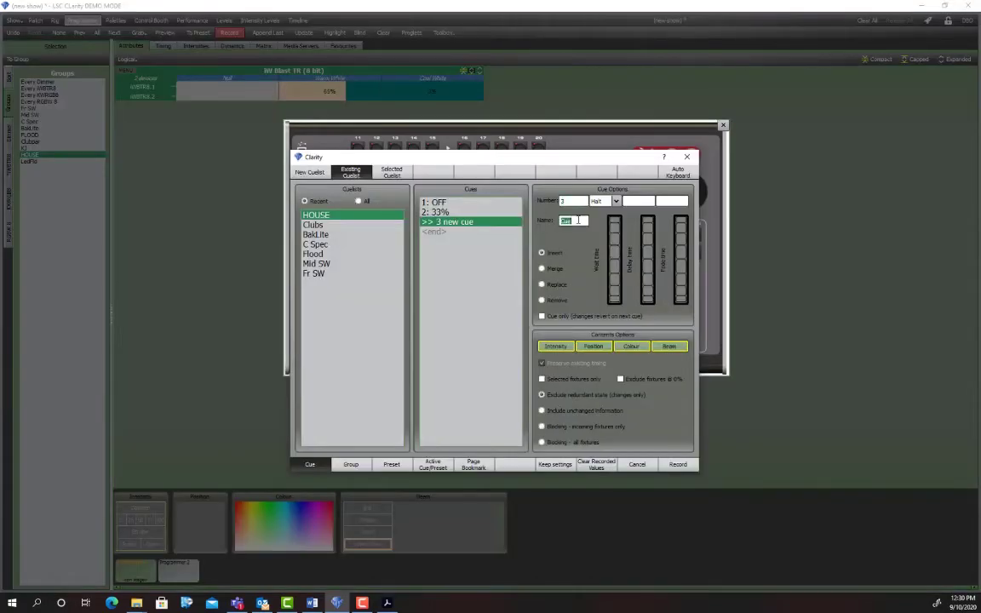
text(66%)
click(678, 464)
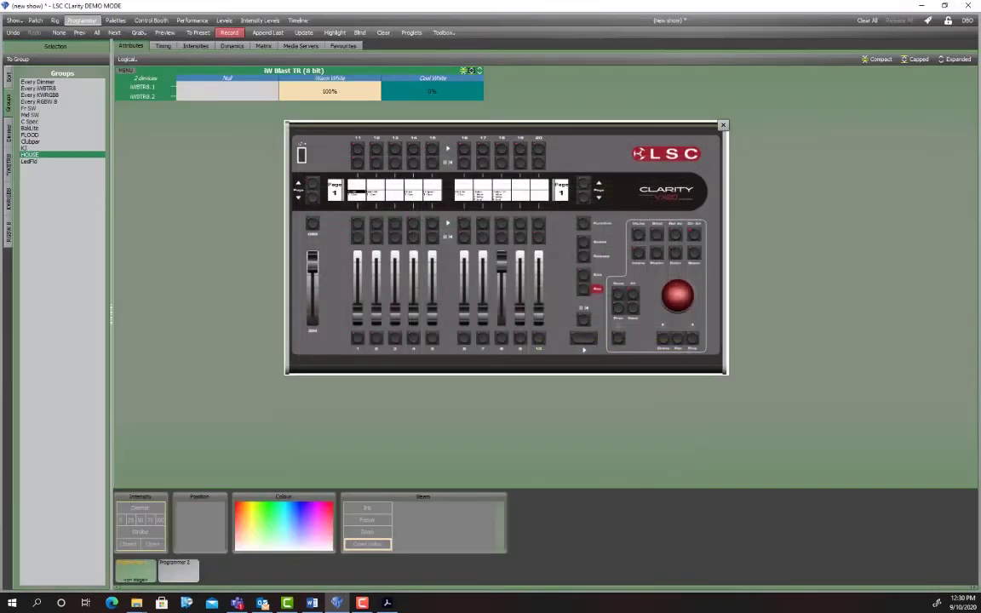
Step: Record Warm White at 100% as cue 4 "100%" in the HOUSE cuelist, and clear the programmer before returning to the Control Booth
click(227, 33)
click(581, 220)
text(s)
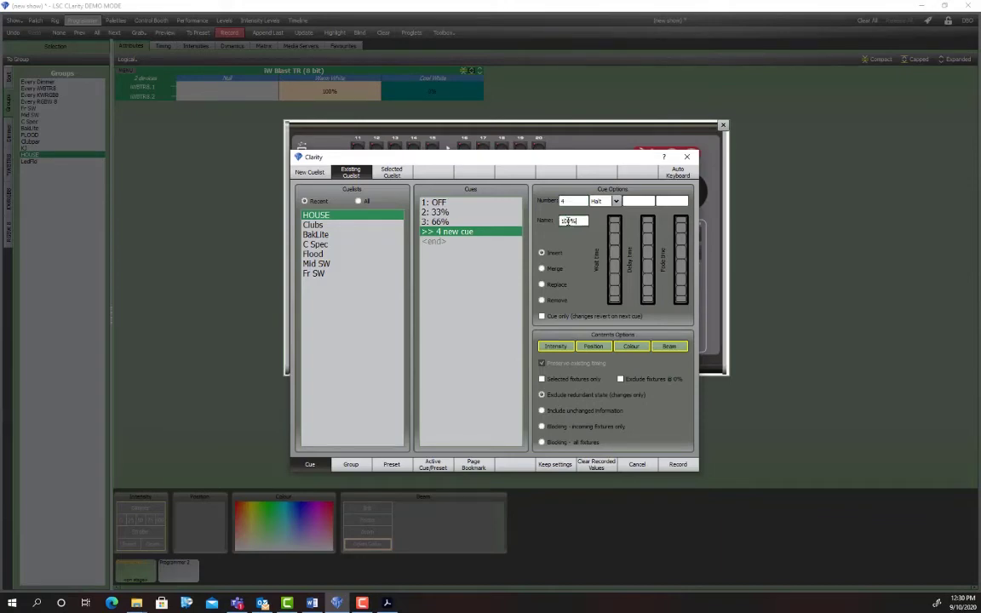
key(Return)
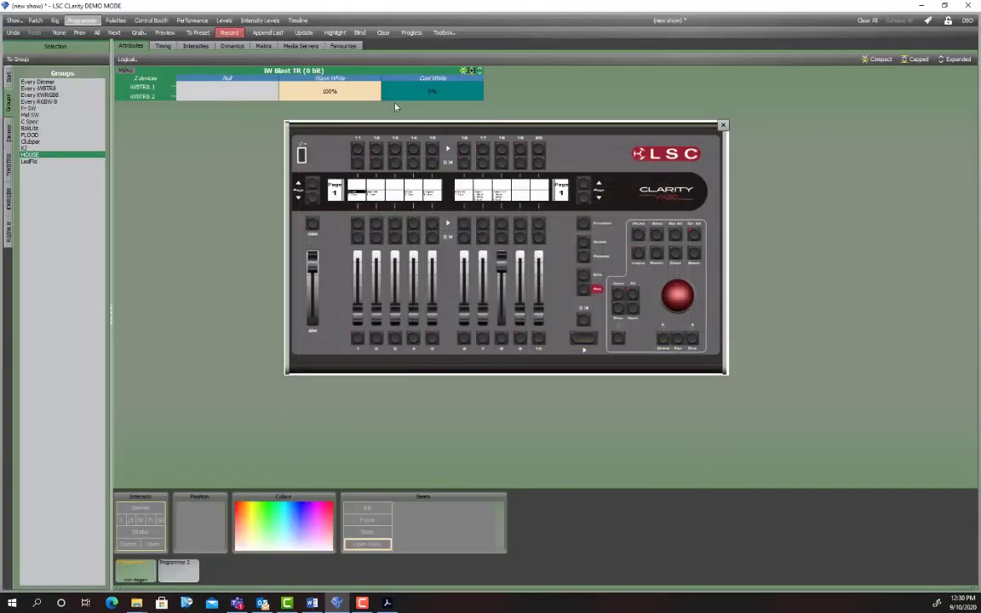
click(383, 32)
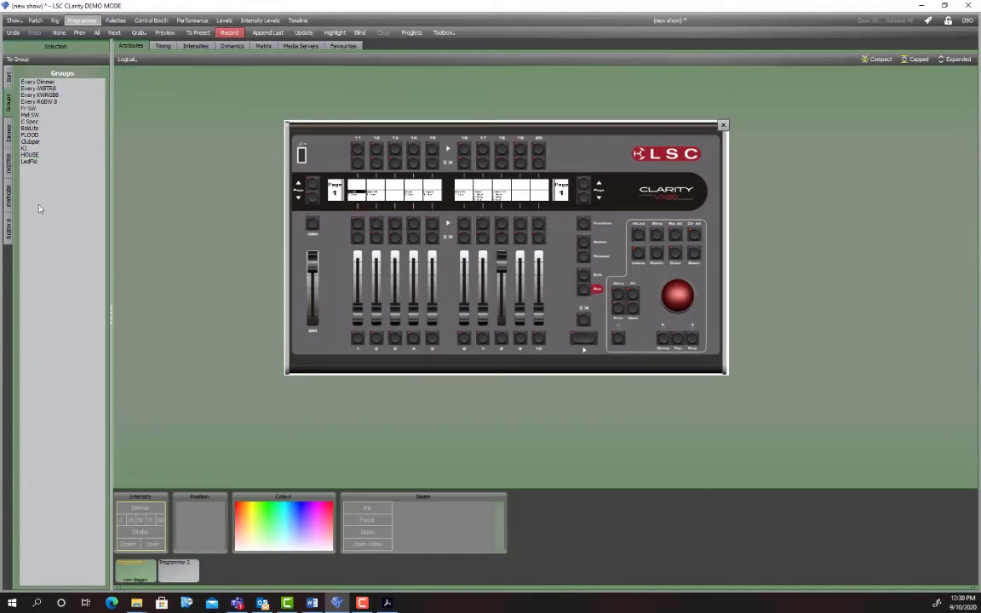
click(150, 20)
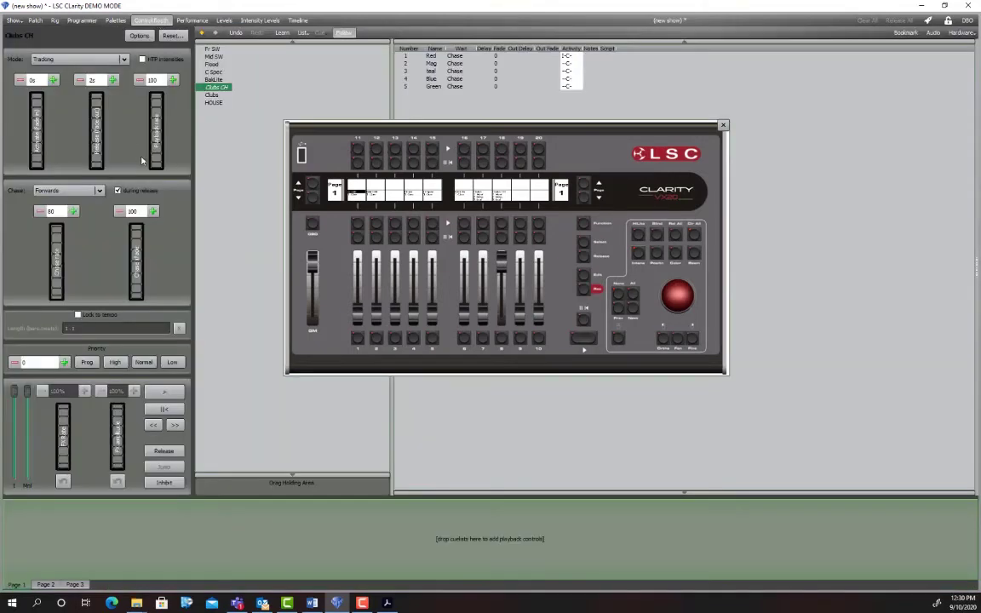
Step: Assign the HOUSE cuelist to playback 12 on the virtual VX20 and run through its cues up to 100%
click(201, 102)
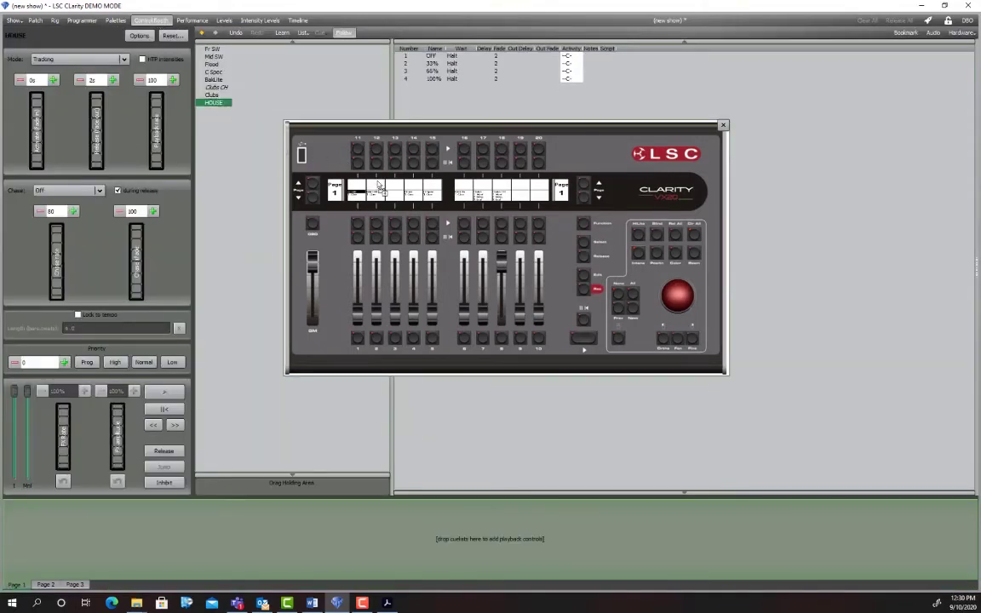
drag(377, 185, 377, 186)
click(377, 149)
click(378, 149)
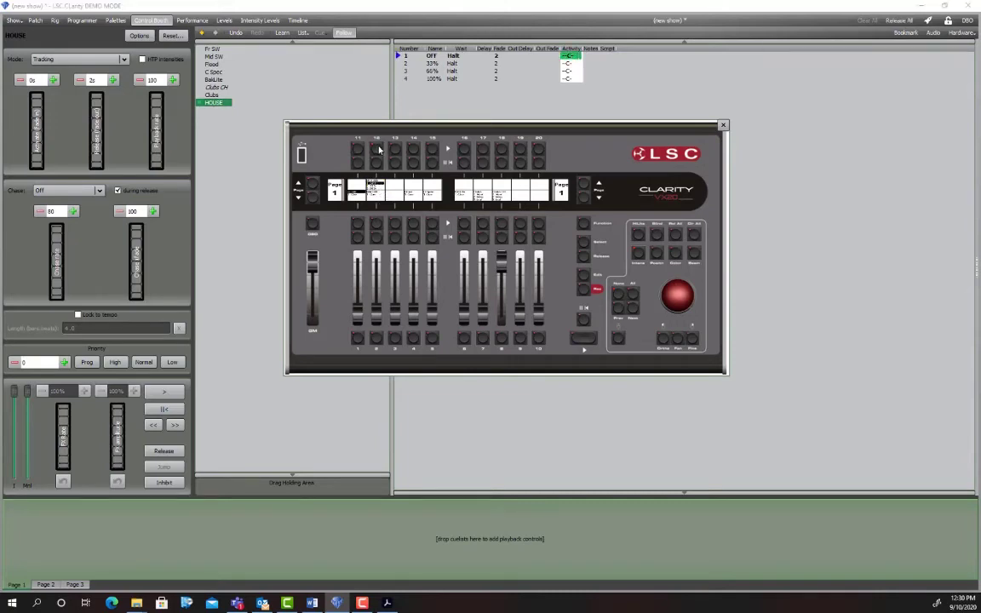
click(377, 150)
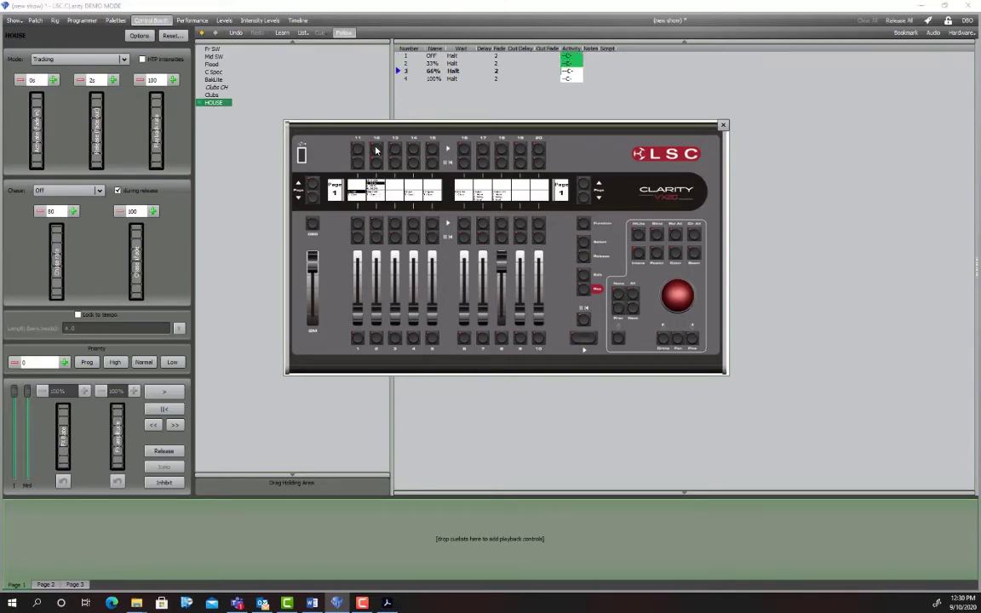
click(377, 150)
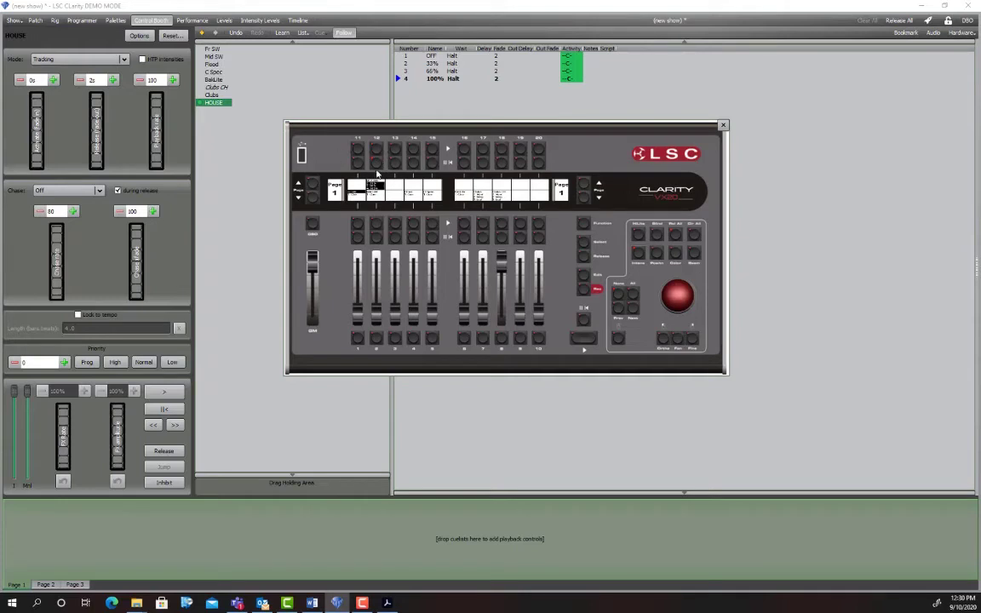
click(216, 126)
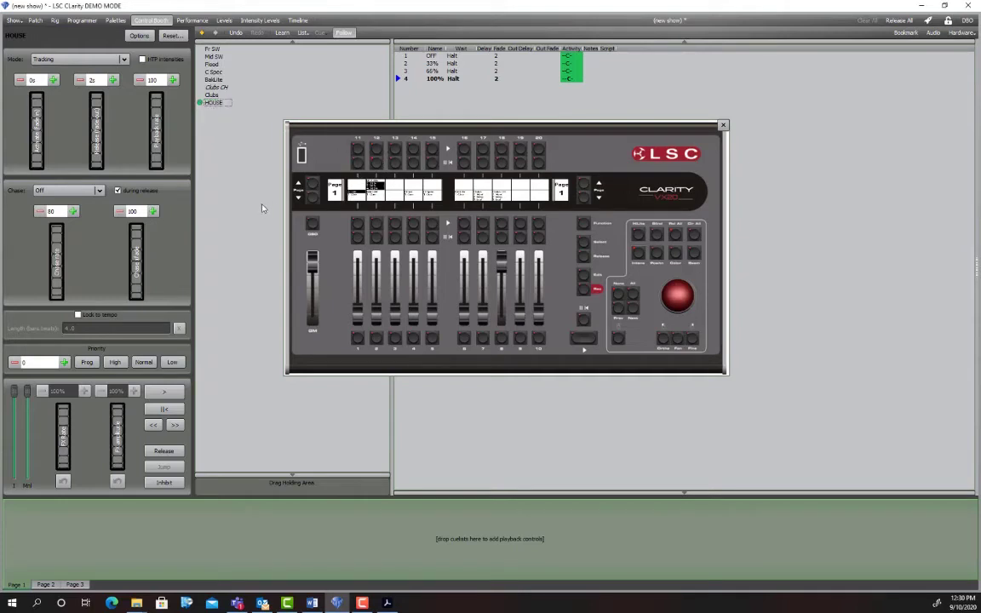
Step: Set Warm White and Cool White of the LedFld group to 0% and record them as cue 1 "OFF" in a new cuelist named LED FLD
click(81, 20)
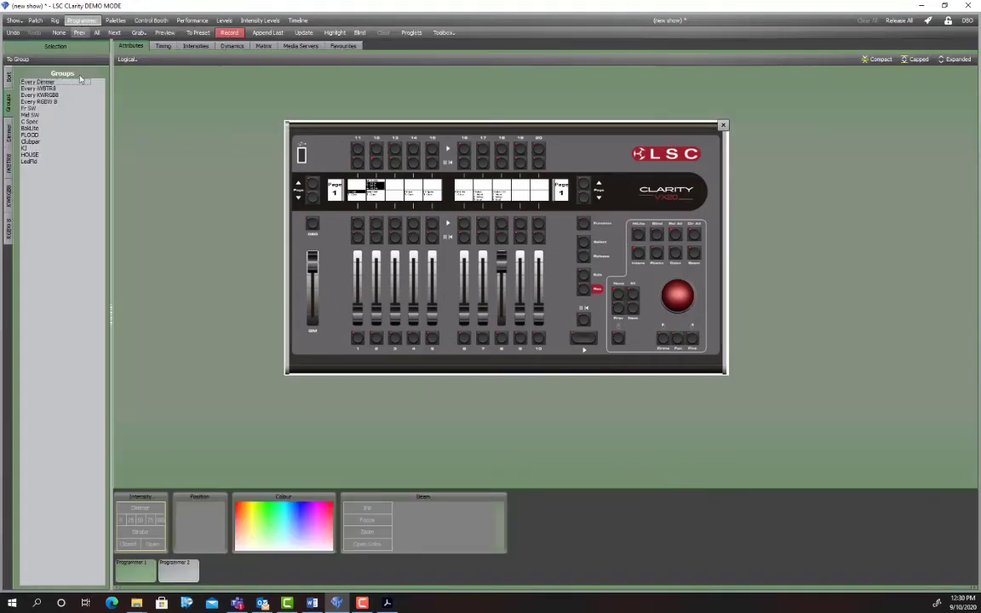
click(30, 161)
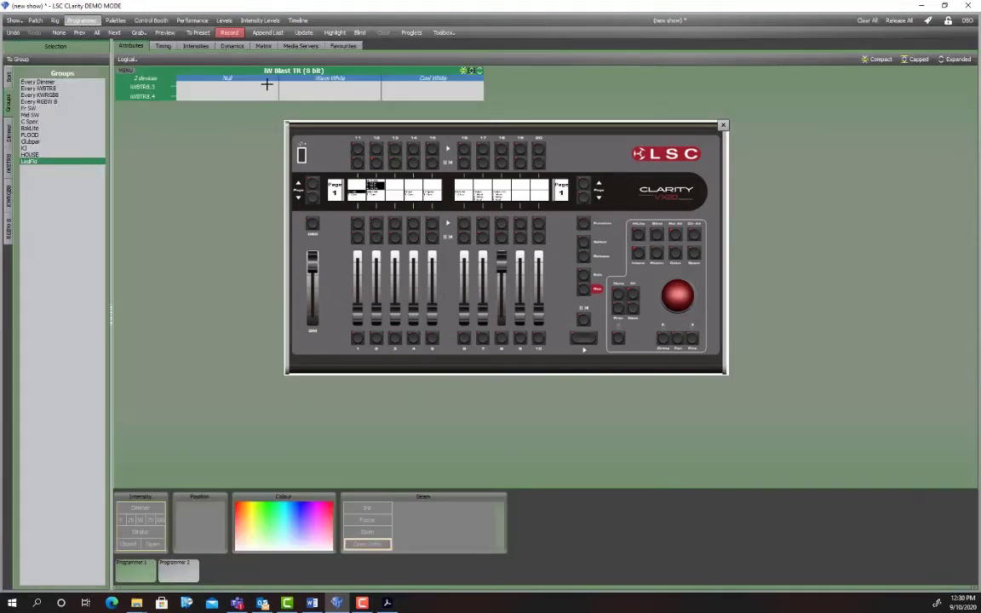
click(329, 86)
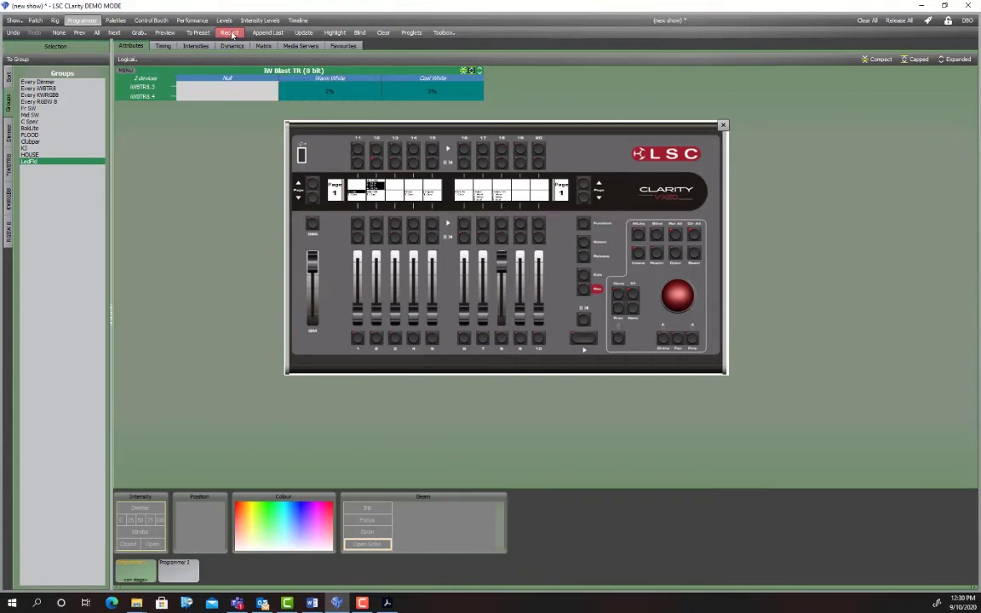
click(229, 32)
click(313, 172)
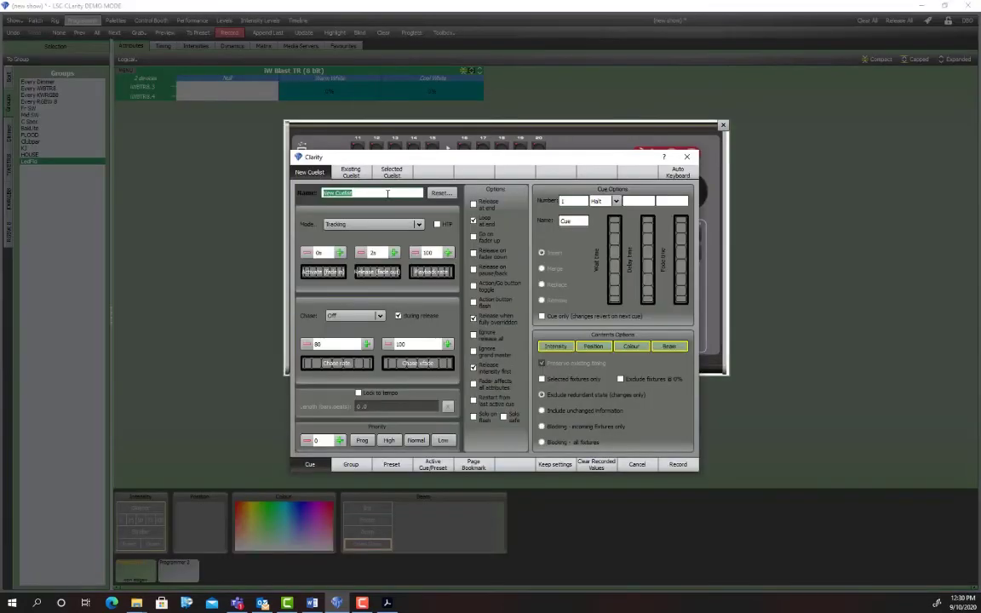
text(LED FLD)
double_click(577, 219)
text(55)
drag(575, 220, 537, 219)
text(FLD)
click(679, 464)
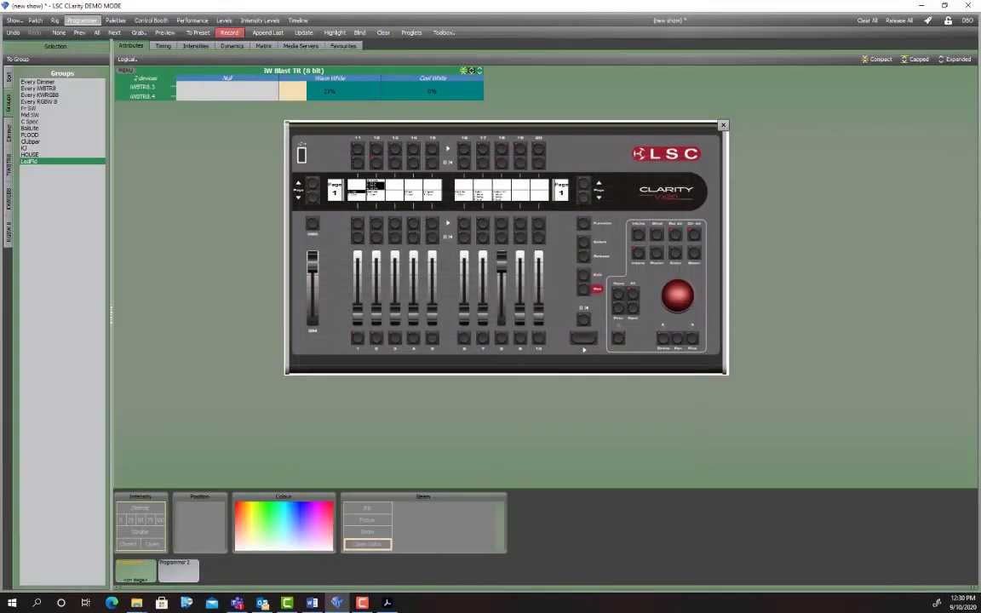
Step: Record the LedFld group's raised Warm White level as cue 2 "33%" in the LED FLD cuelist
click(227, 32)
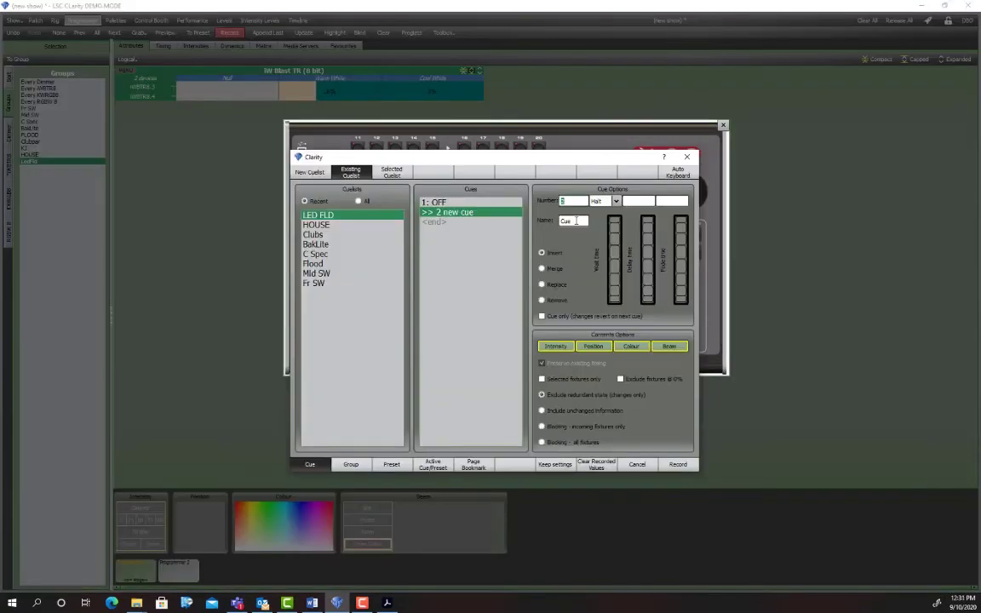
click(576, 221)
text(35)
text(%)
click(680, 462)
Step: Raise the LedFld group's Warm White to 66% and record it as cue 3 "66%" in the LED FLD cuelist
mouse_move(329, 89)
mouse_down()
mouse_move(349, 89)
mouse_move(324, 91)
mouse_up()
click(229, 33)
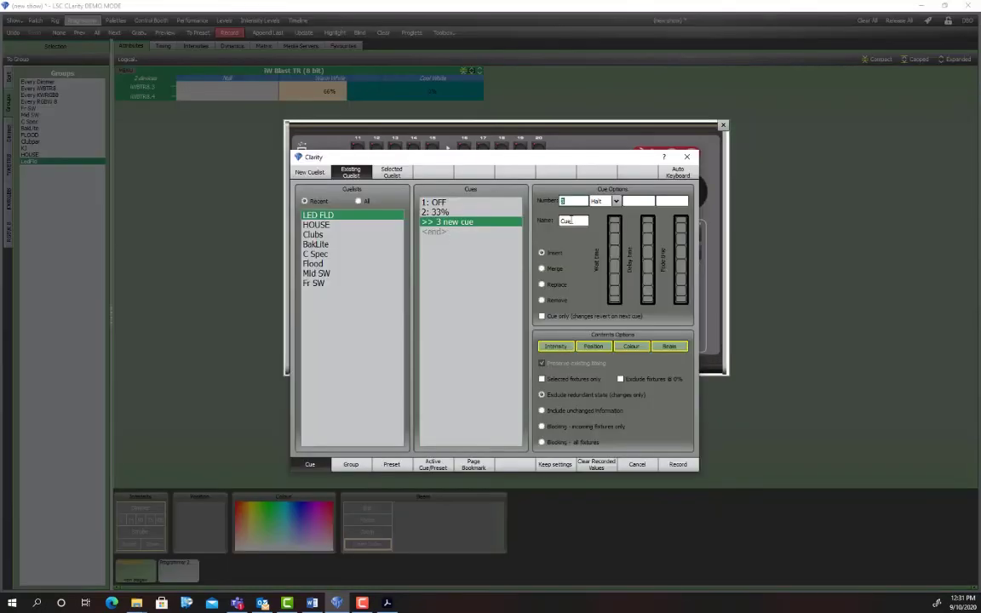
key(Tab)
text(66%)
click(669, 465)
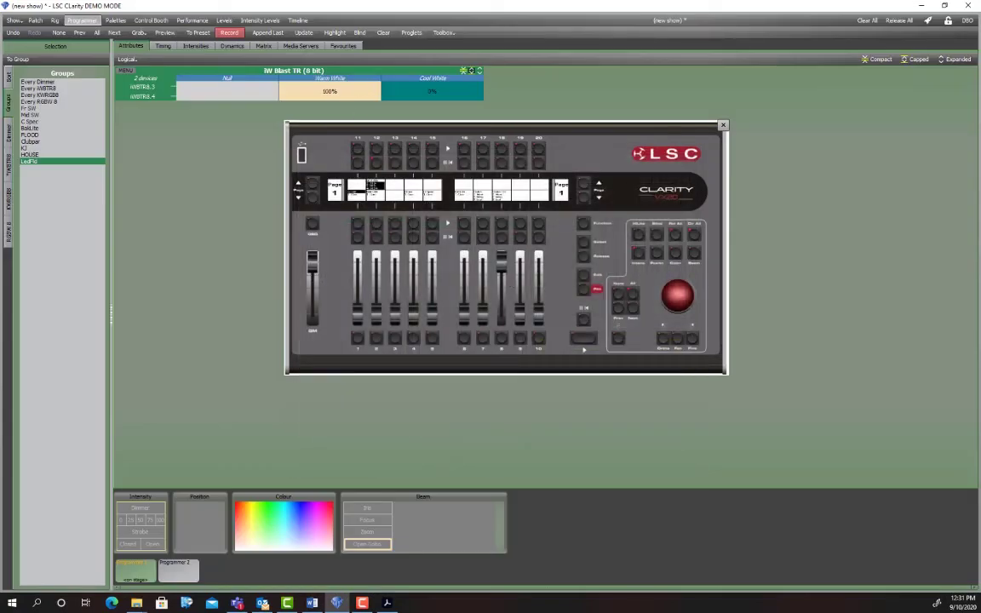
Step: Record the LedFld group's Warm White at 100% as cue 4 "FULL" in the LED FLD cuelist
click(229, 32)
key(Tab)
text(FULL)
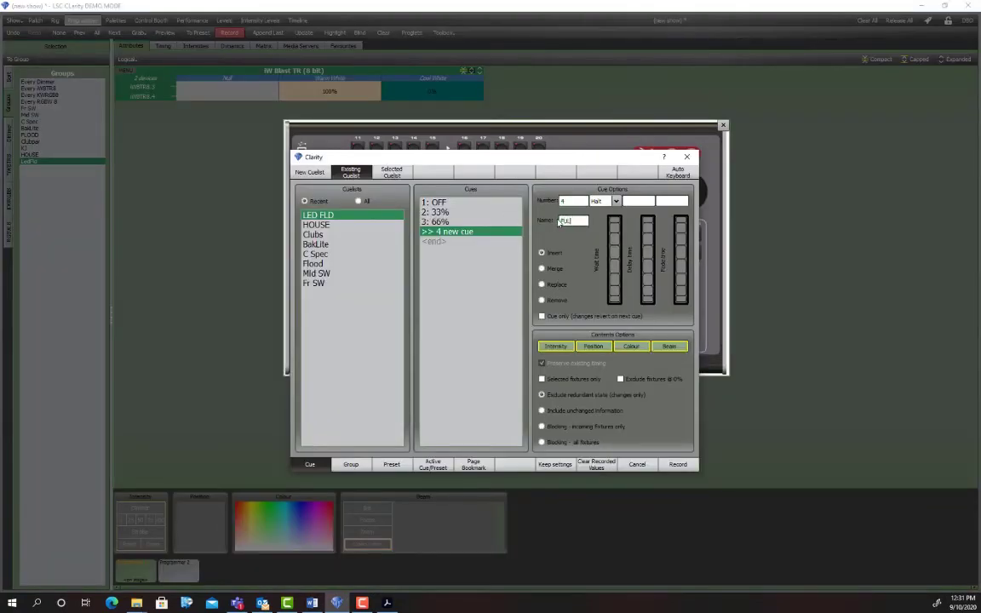
click(685, 464)
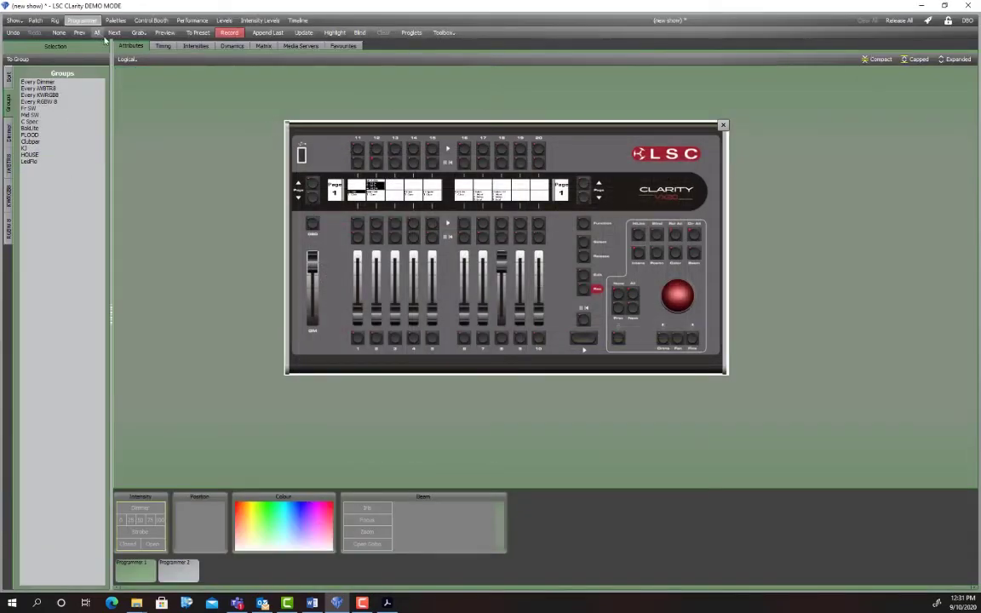
Step: Assign the LED FLD cuelist to playback 11 on the virtual VX20 and step through its cues
click(150, 20)
click(215, 110)
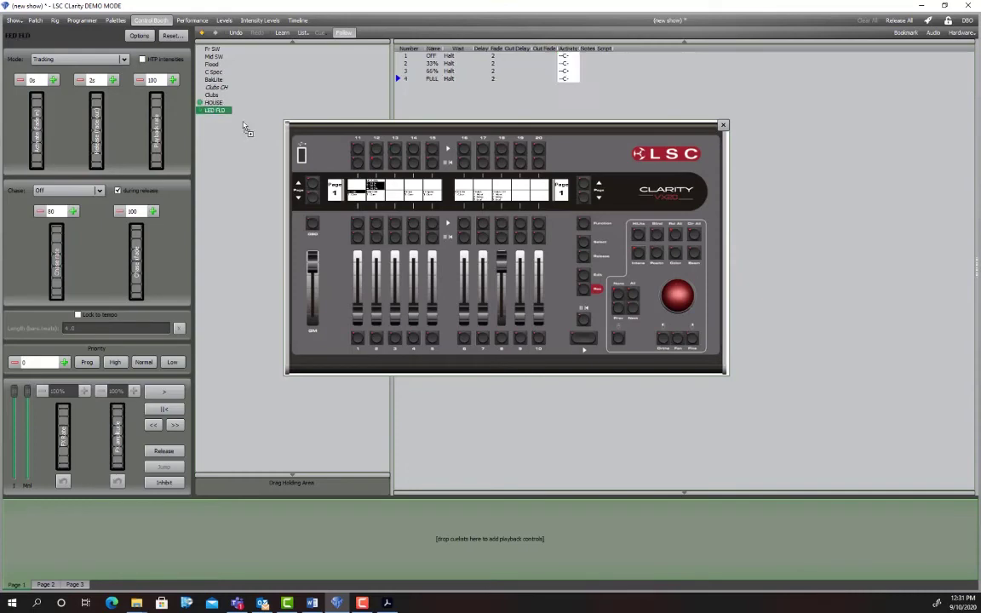
click(359, 154)
click(359, 152)
click(359, 151)
click(359, 152)
Step: Advance playback 11 again from the Programmer and bring virtual fader 8 down to zero
click(76, 22)
click(76, 23)
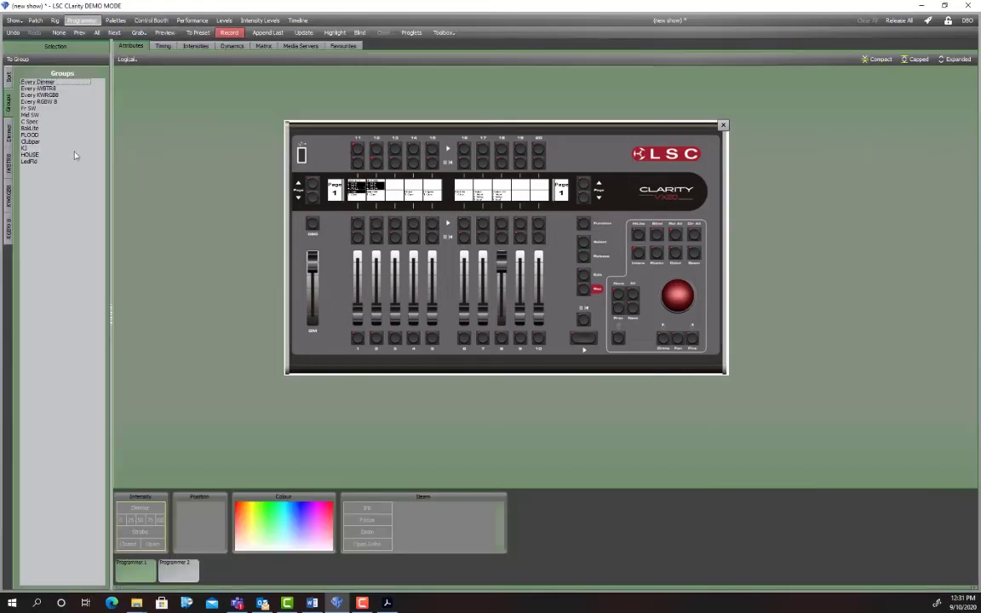
click(9, 163)
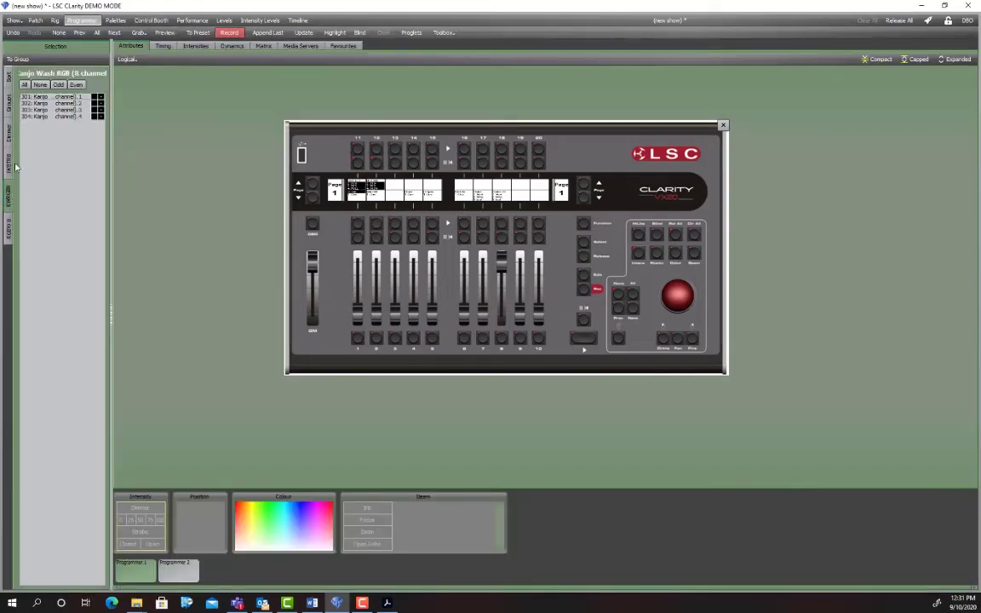
click(358, 149)
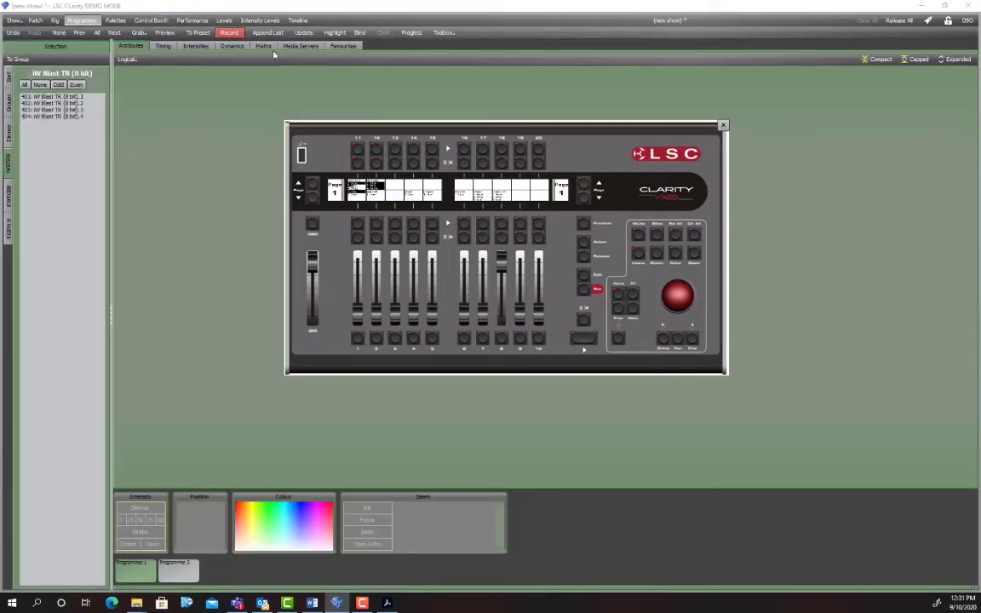
click(66, 114)
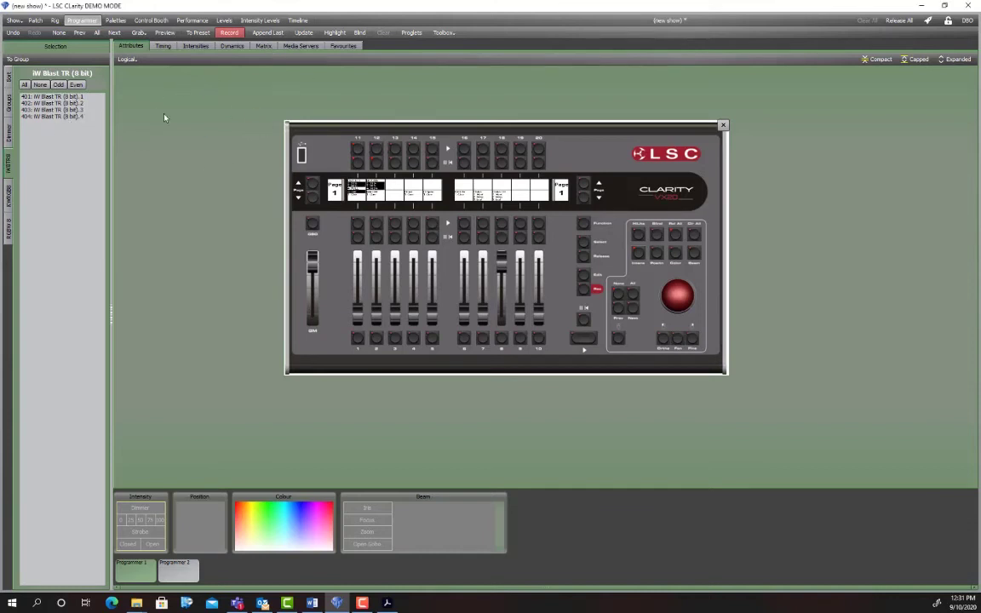
drag(502, 260, 504, 303)
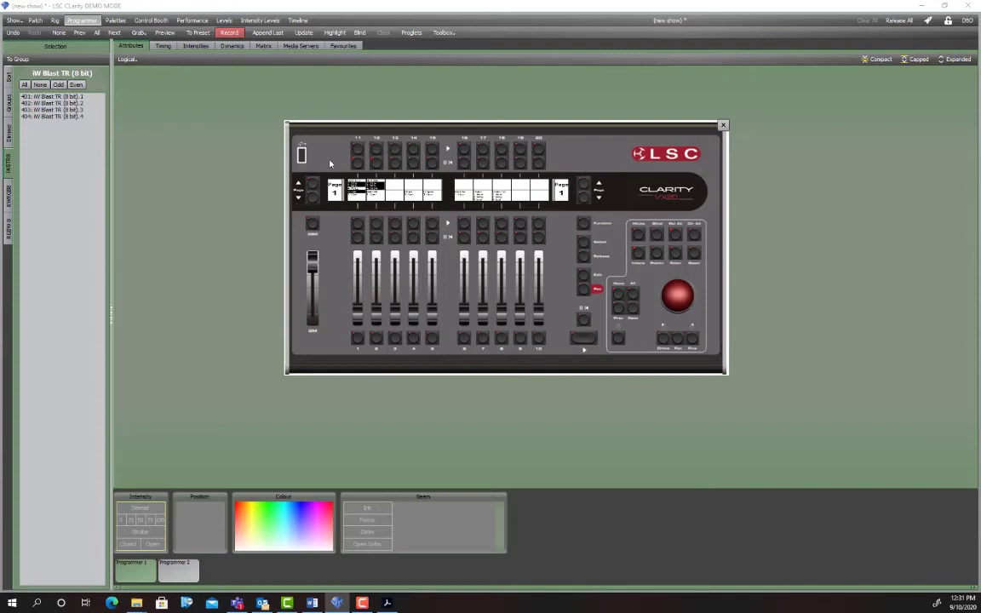
Step: Set the Intensity of all four Kanjo Wash RGB fixtures to 100%
click(11, 189)
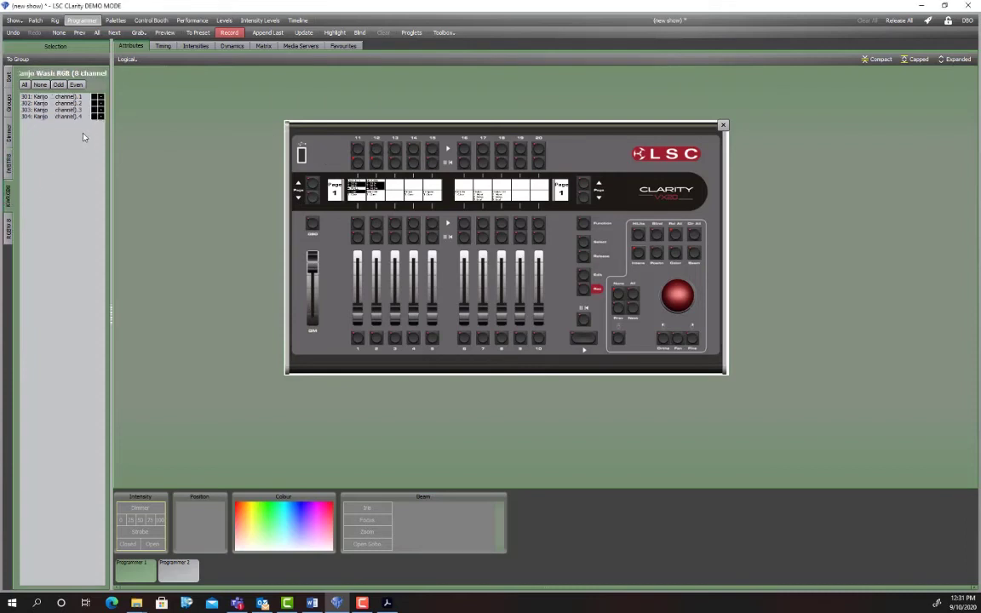
click(25, 84)
drag(203, 94, 275, 93)
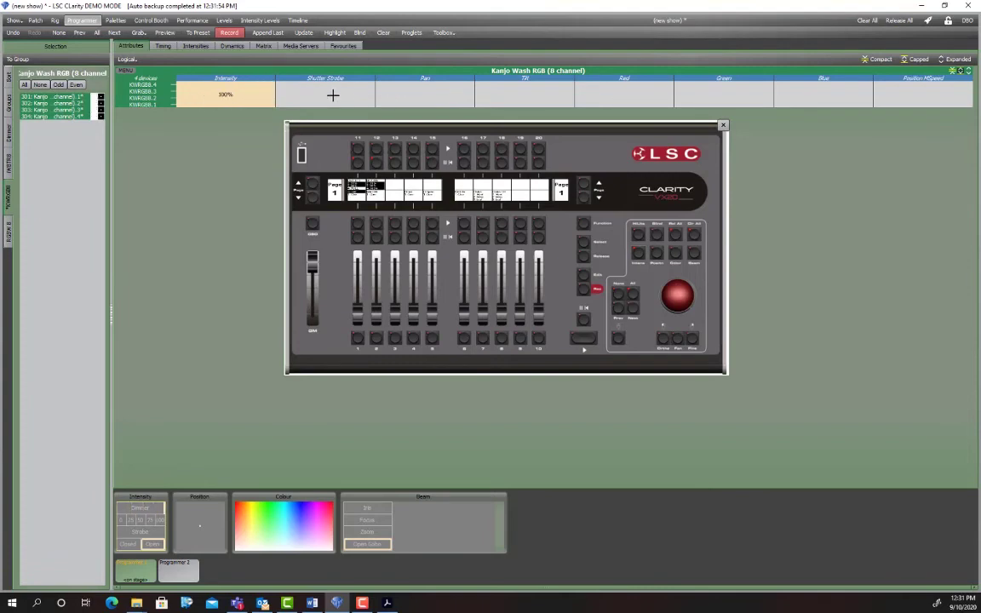
Step: Record the Kanjo level as cue 1 "INTS" in a new cuelist named KJ INT with only Intensity content, and clear the programmer
click(223, 33)
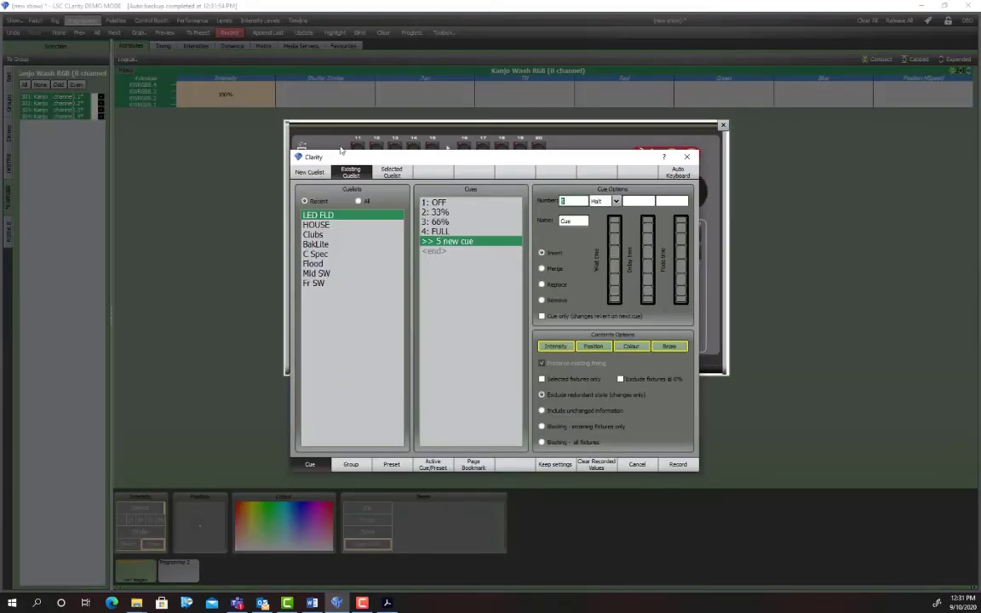
text(KJ INT)
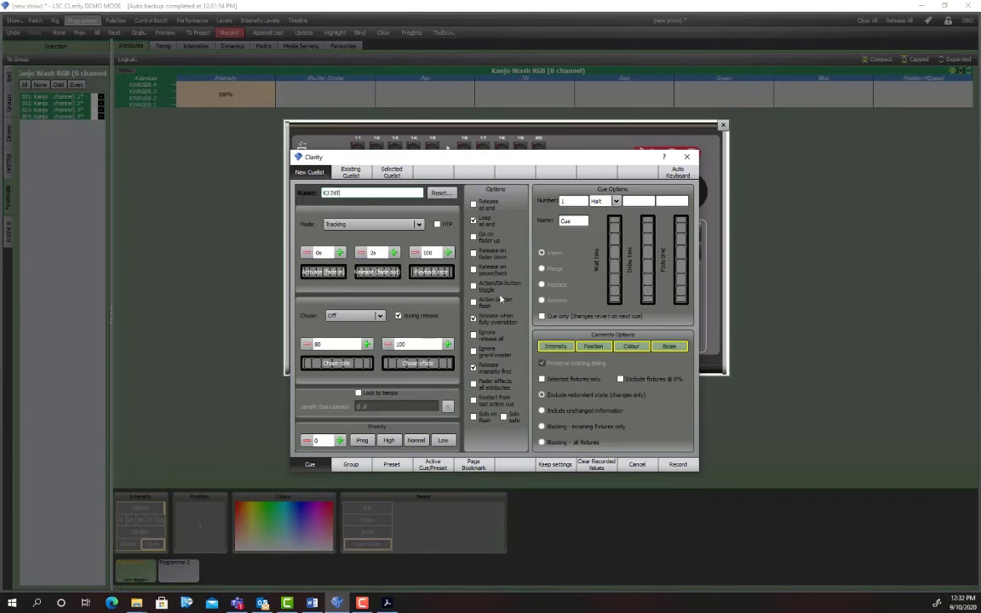
click(582, 221)
text(INTS)
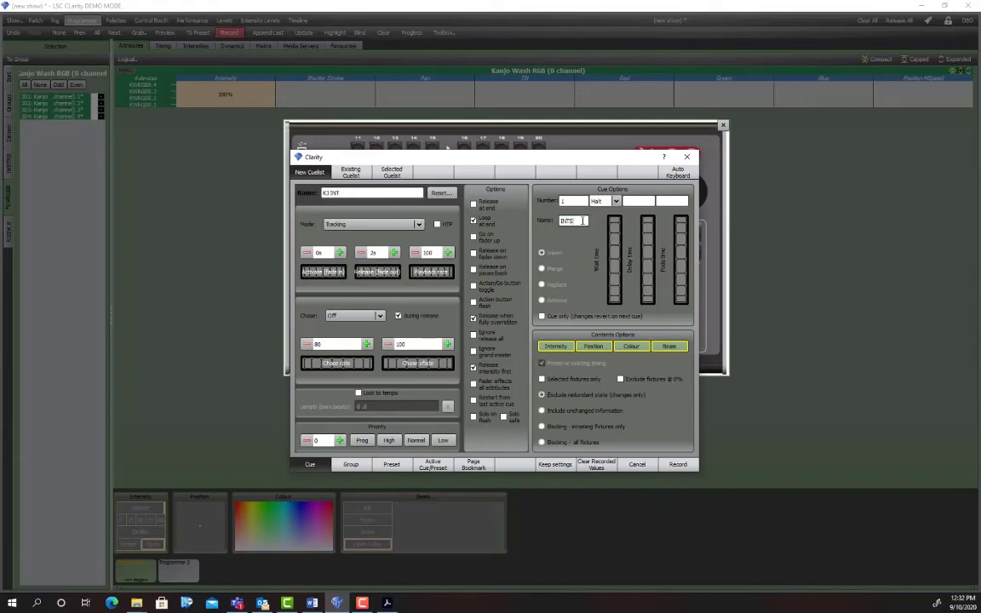
click(594, 347)
click(631, 347)
click(669, 346)
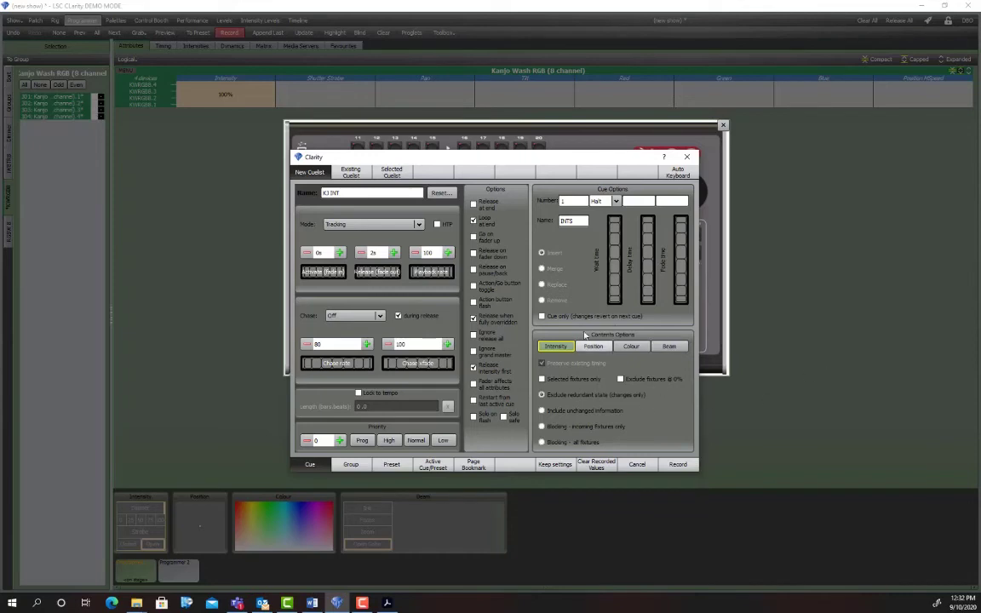
click(677, 465)
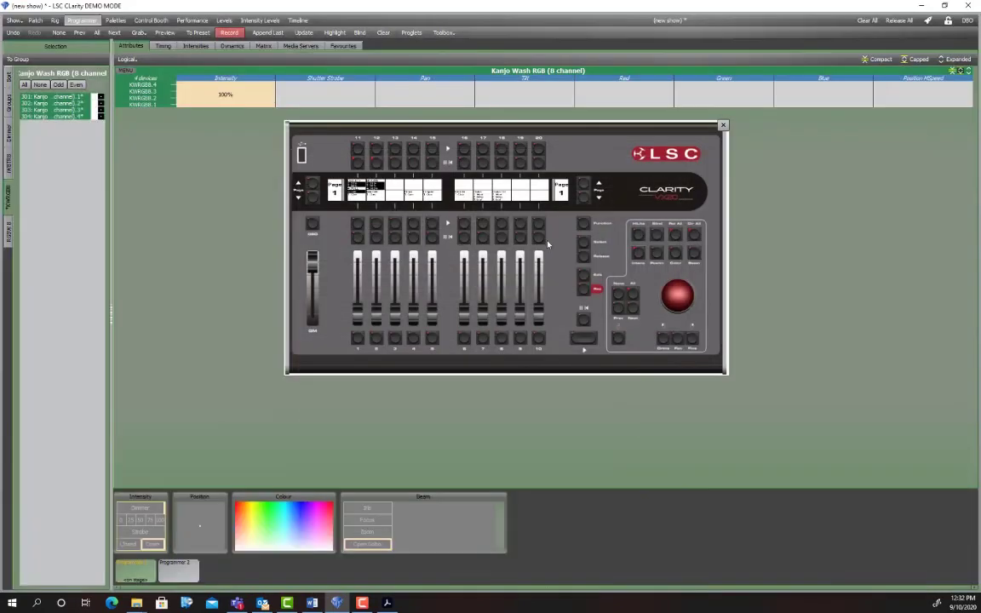
click(382, 33)
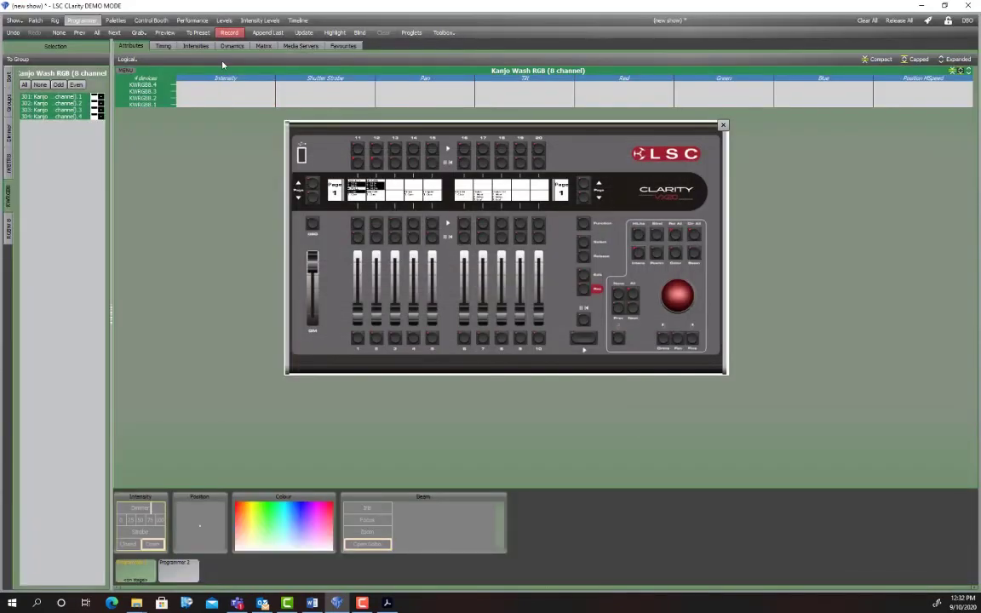
click(55, 133)
Step: Assign the KJ INT cuelist to fader 10 on the virtual VX20 and test the fader
click(150, 20)
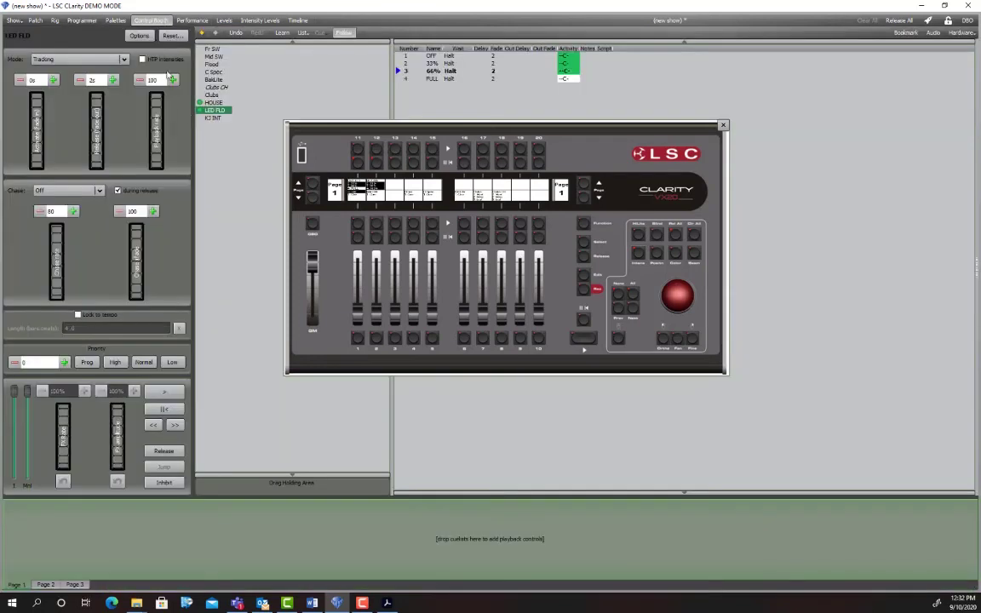
click(223, 119)
drag(223, 120, 534, 285)
drag(544, 325, 538, 260)
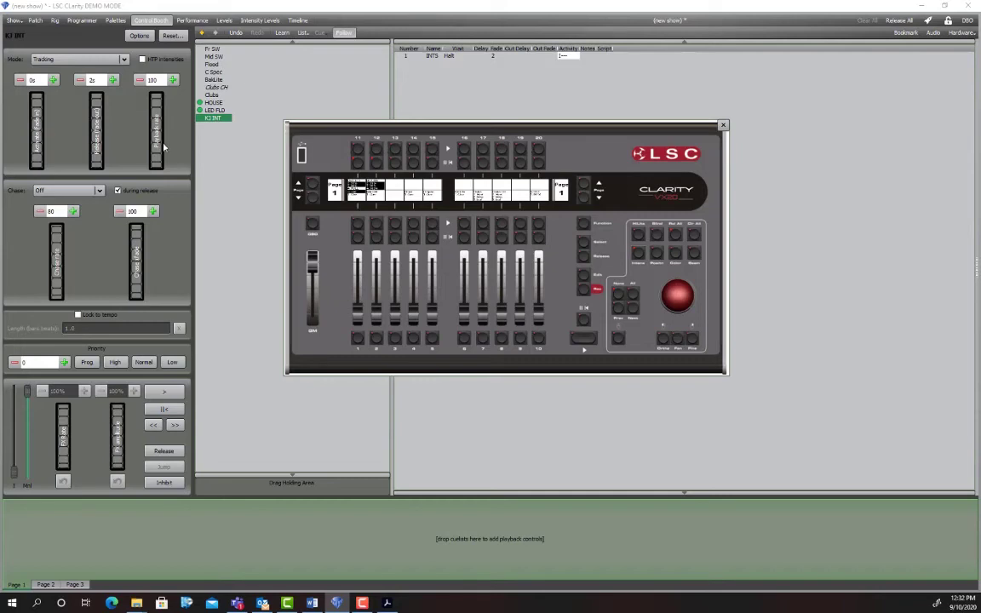
Step: Select all four Kanjo Wash RGB fixtures and apply the Long wave dynamics palette to them
click(82, 21)
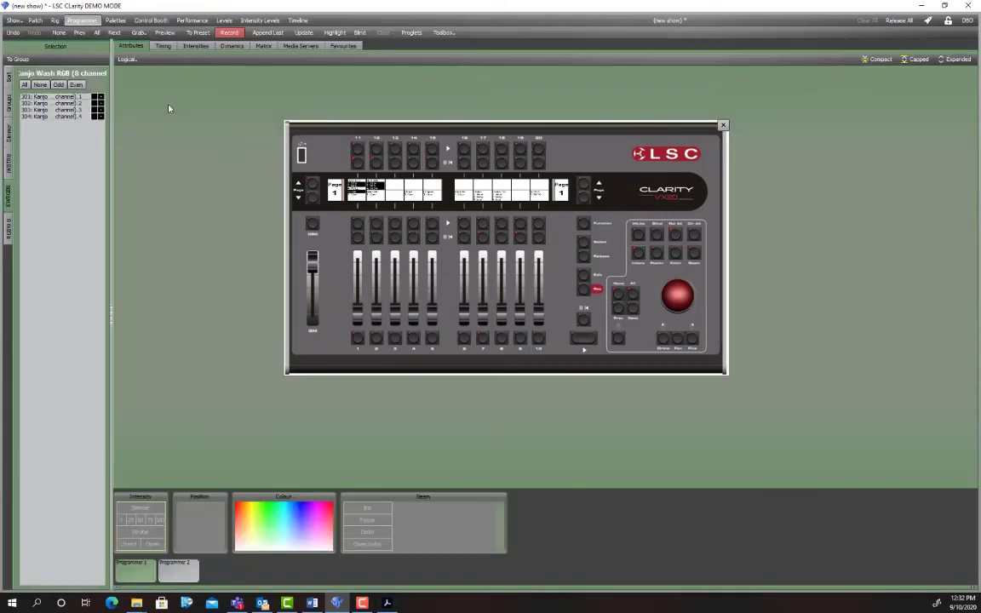
drag(37, 126, 92, 93)
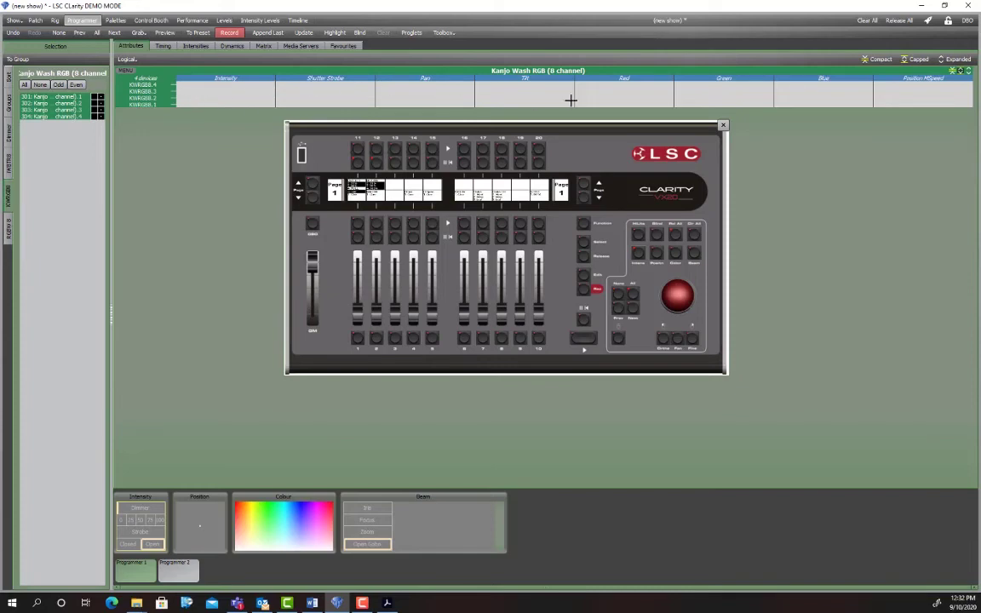
click(135, 20)
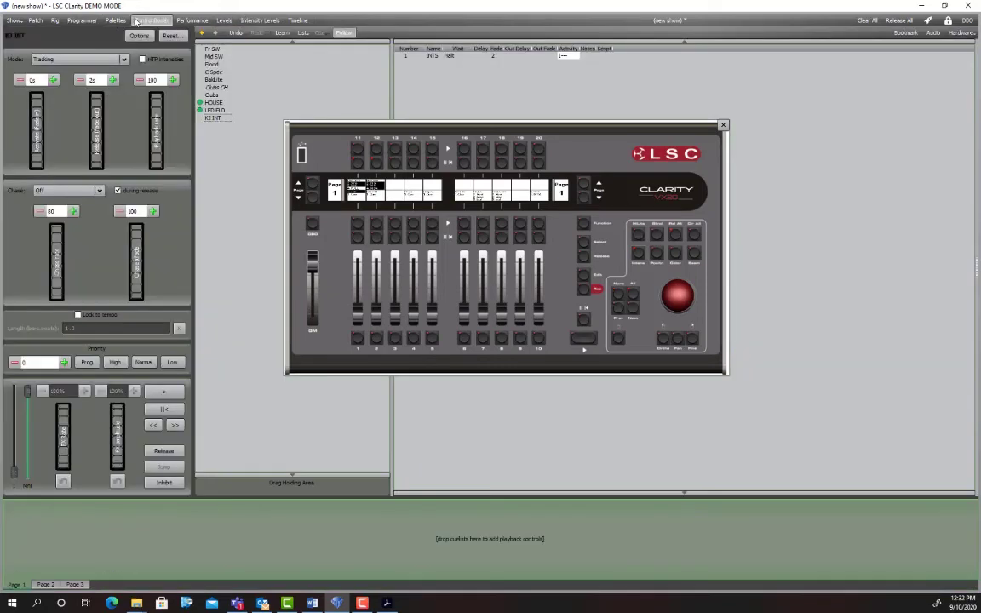
click(115, 20)
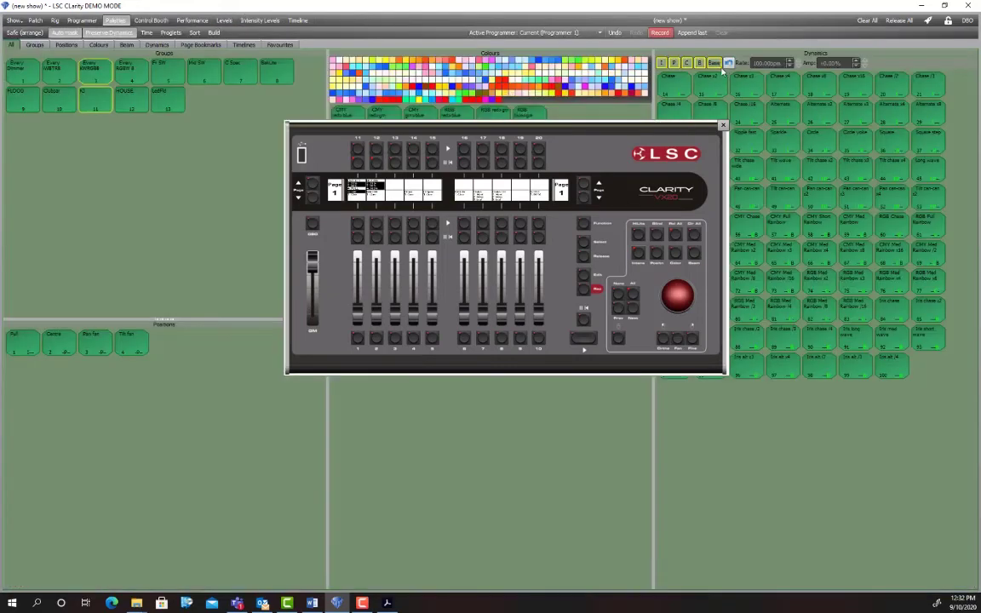
drag(630, 123, 465, 69)
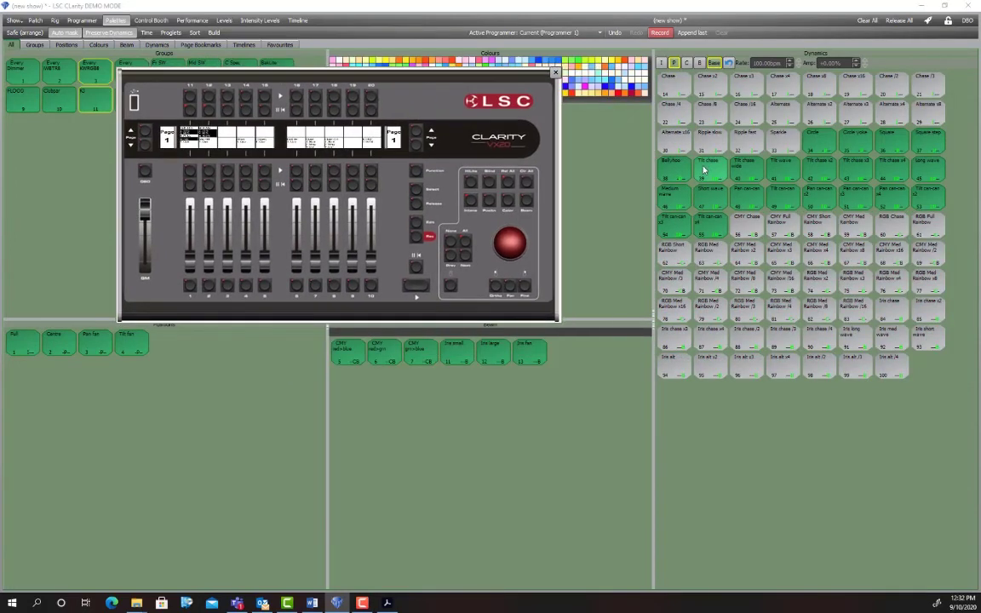
click(925, 167)
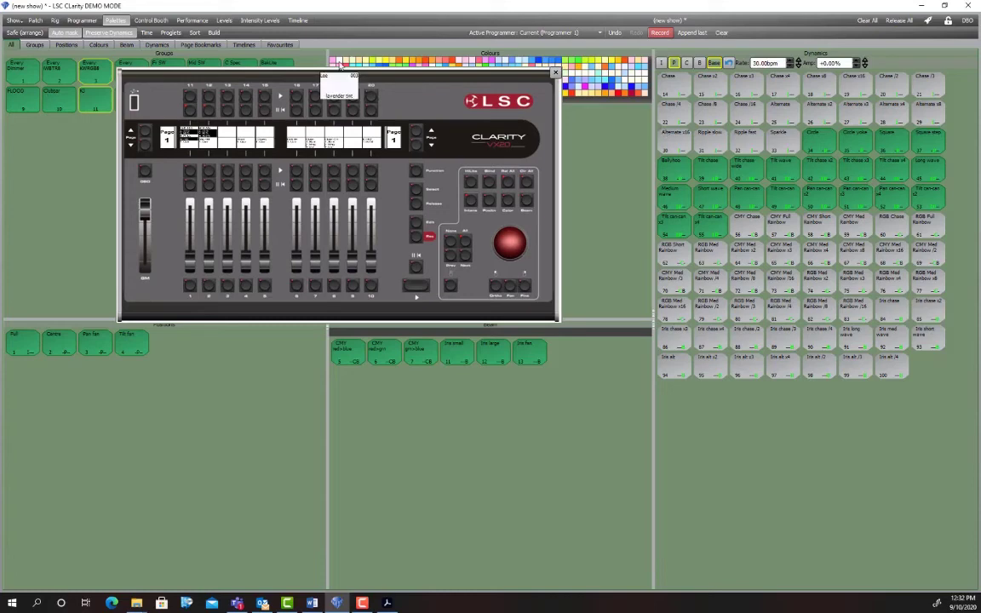
Step: Record the wave effect as cue 1 "Wave" in a new cuelist named KJ MOVE with only Position content
click(82, 20)
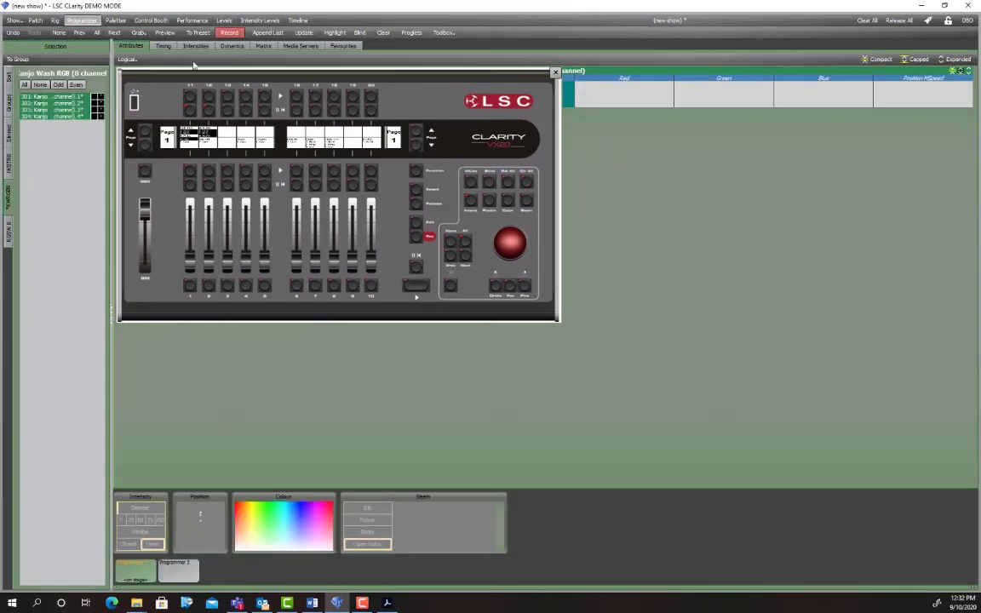
click(226, 33)
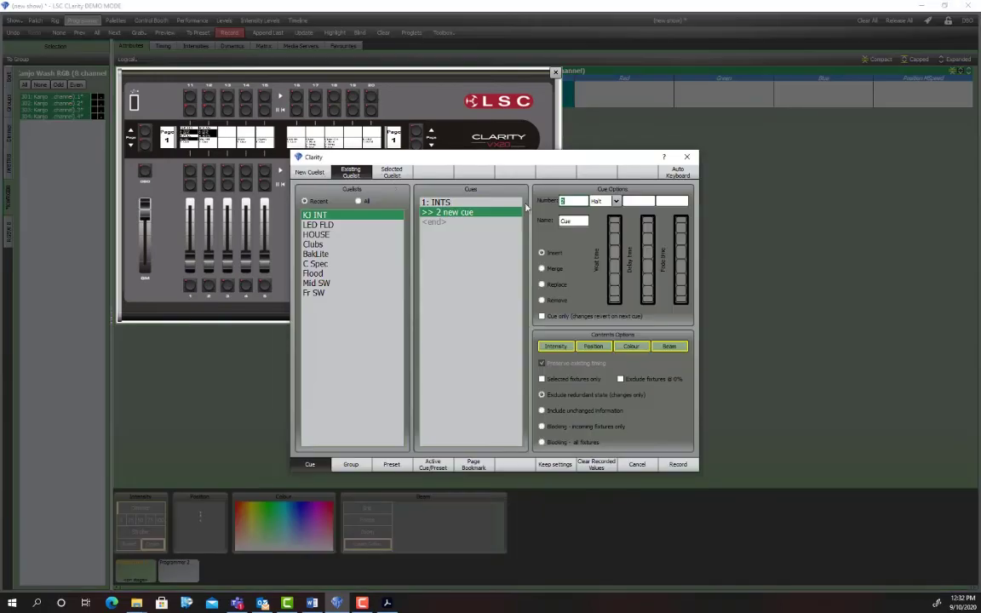
click(309, 172)
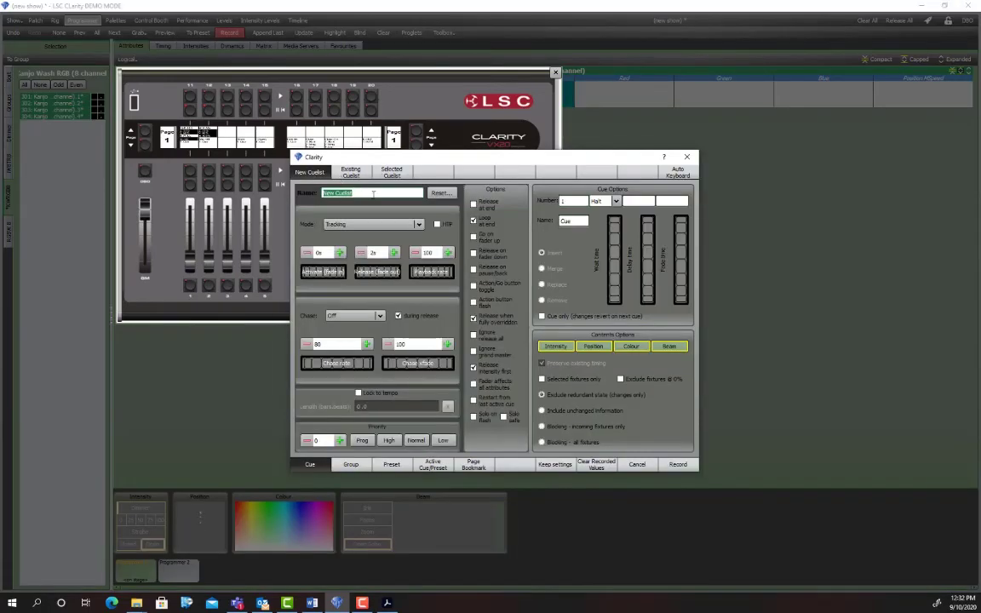
text(KJ MOVE)
click(553, 349)
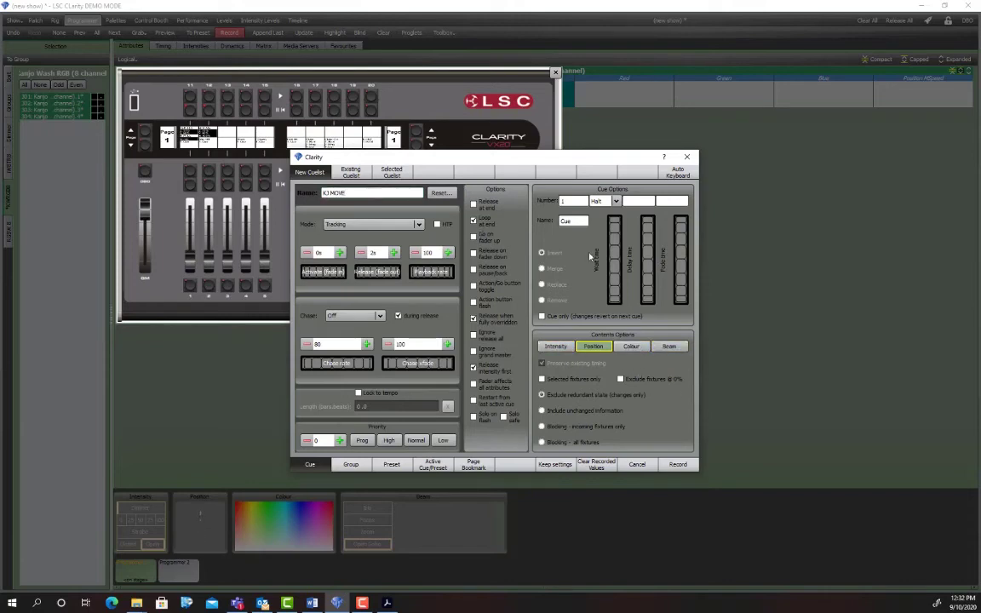
double_click(577, 221)
text(Wave)
click(677, 464)
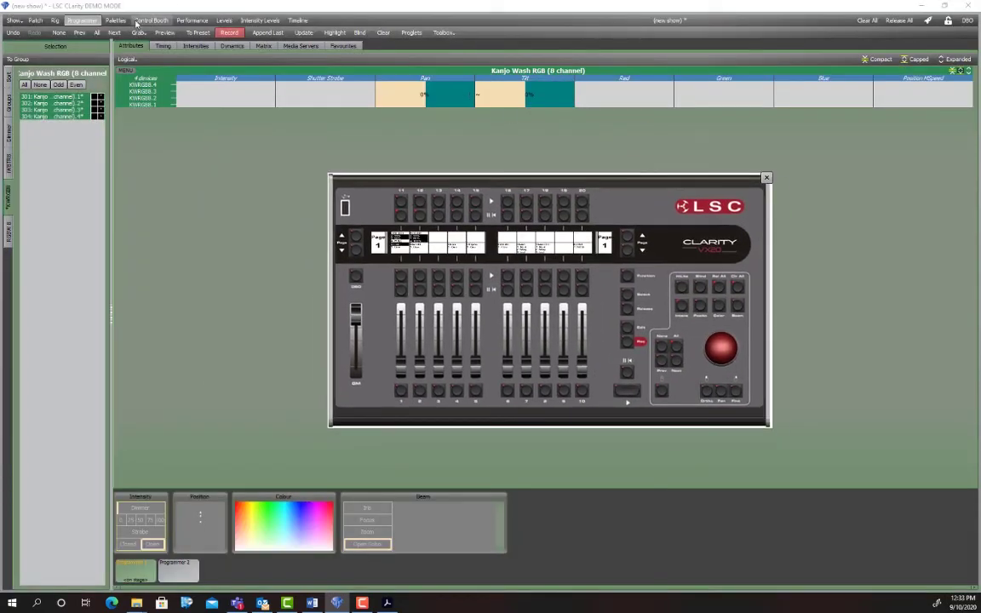
Step: Apply a Pan can-can dynamic to the Kanjo fixtures and record it as cue 2 "CANCAN" in KJ MOVE with only Position content
click(115, 20)
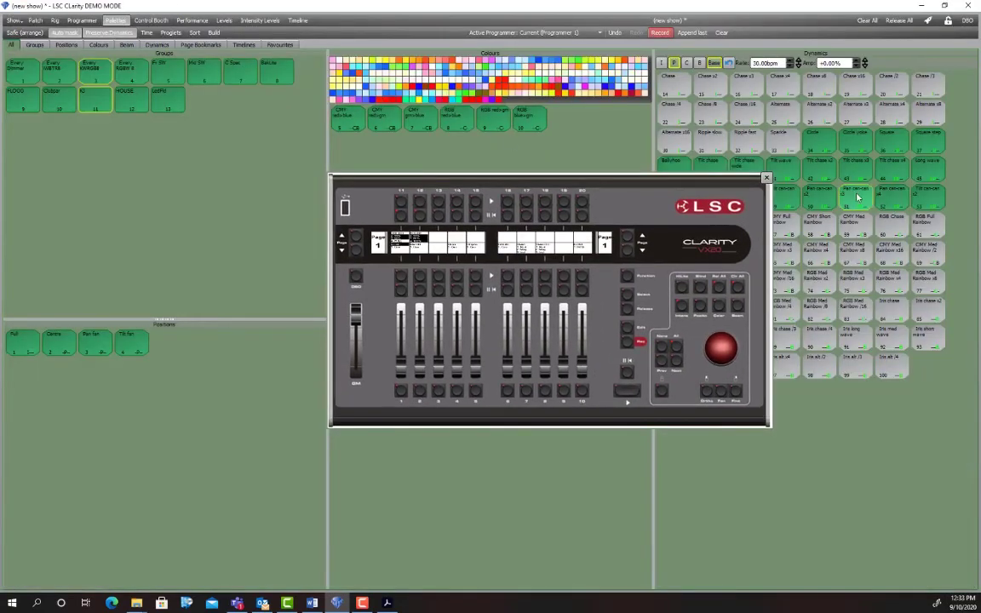
click(77, 21)
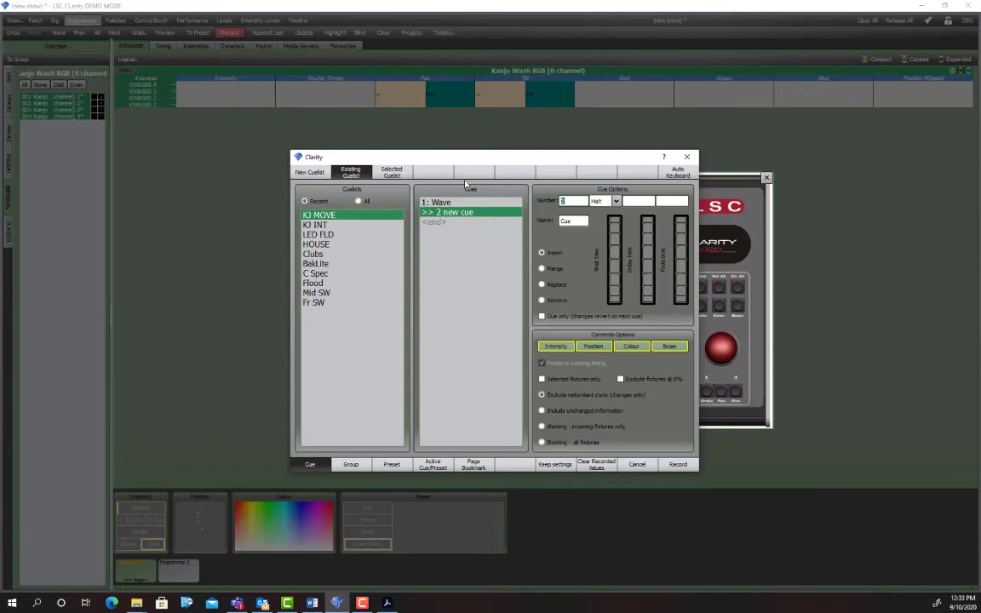
click(226, 33)
double_click(565, 221)
text(CANCAN)
click(554, 347)
click(630, 347)
click(669, 346)
click(678, 464)
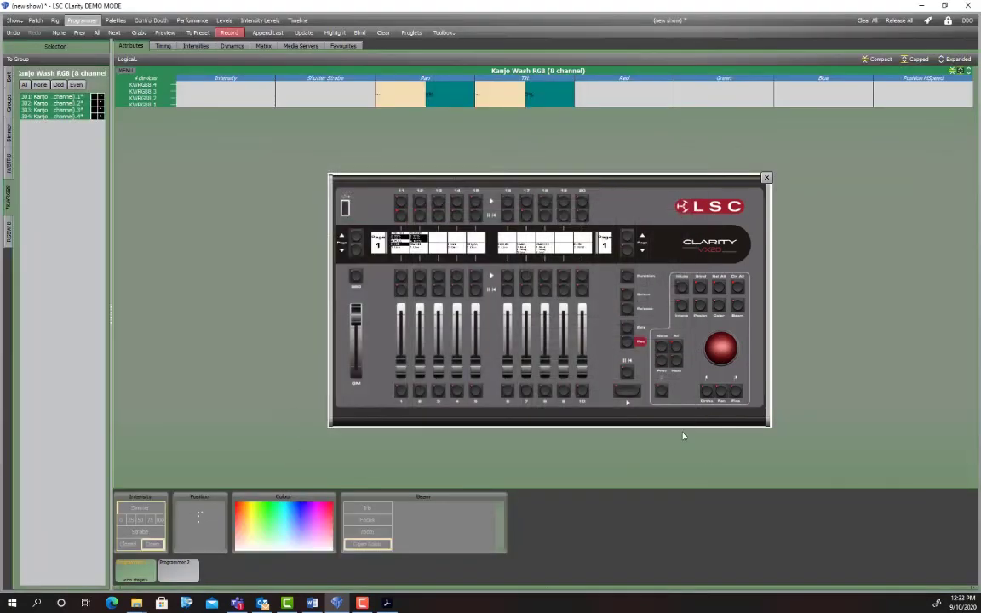
Step: Apply the Ballyhoo dynamic, record it as cue 3 "BALLY" in KJ MOVE with only Position content, and clear the programmer
click(115, 19)
drag(711, 176, 580, 152)
click(85, 20)
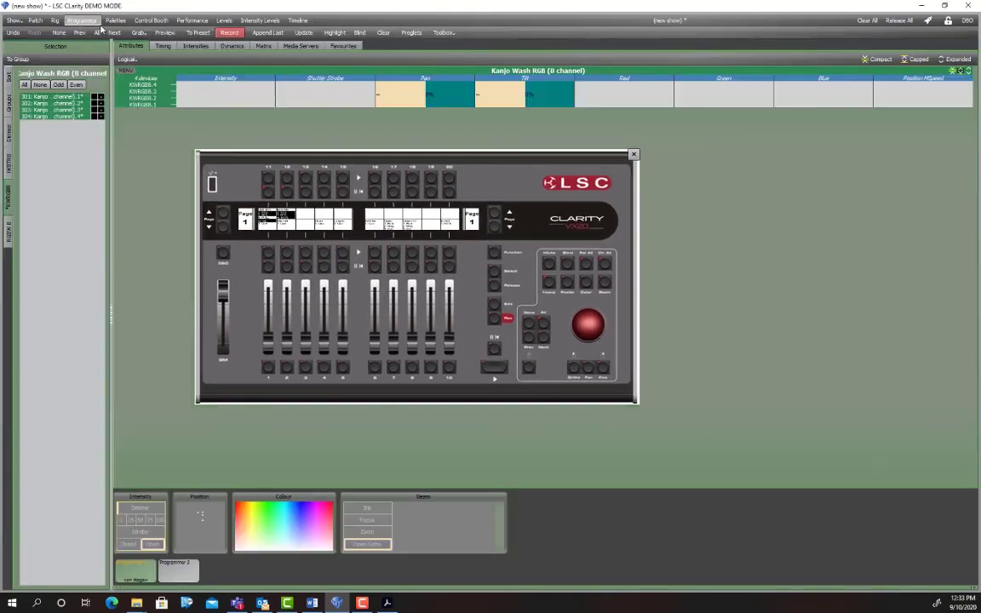
click(229, 33)
click(583, 220)
text(BALLY)
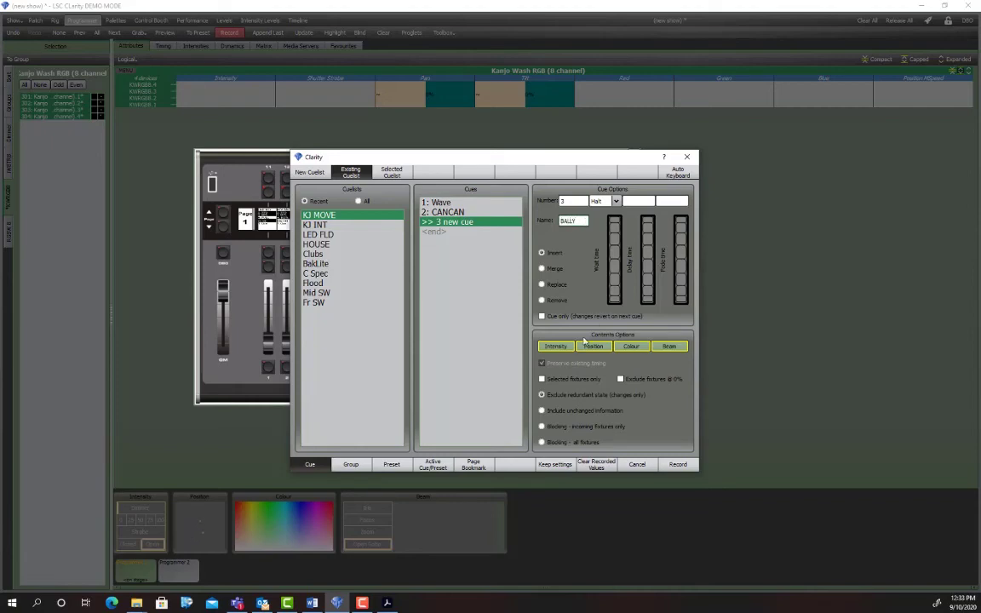
click(554, 347)
click(630, 347)
click(670, 347)
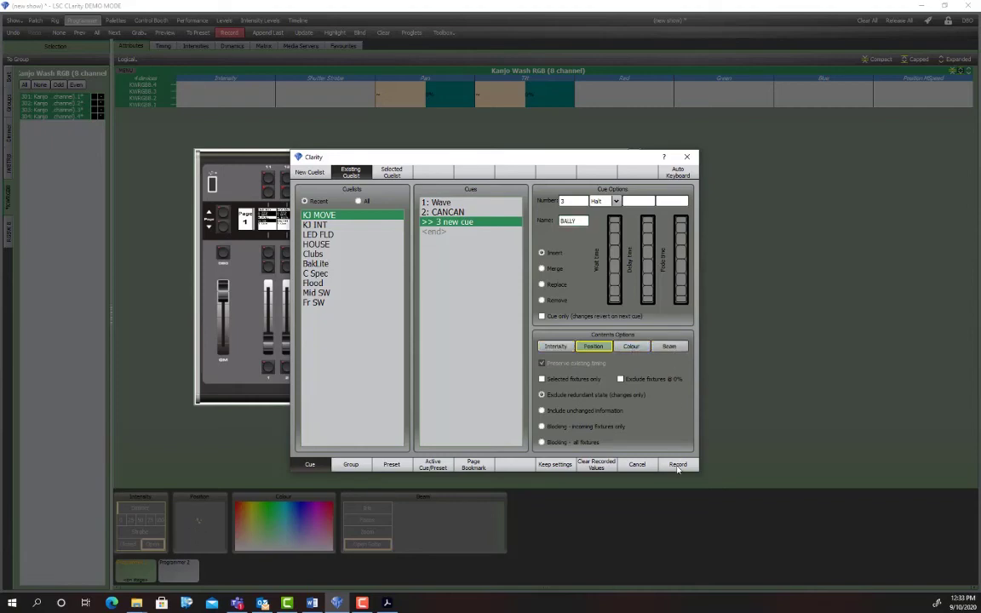
click(678, 465)
click(382, 33)
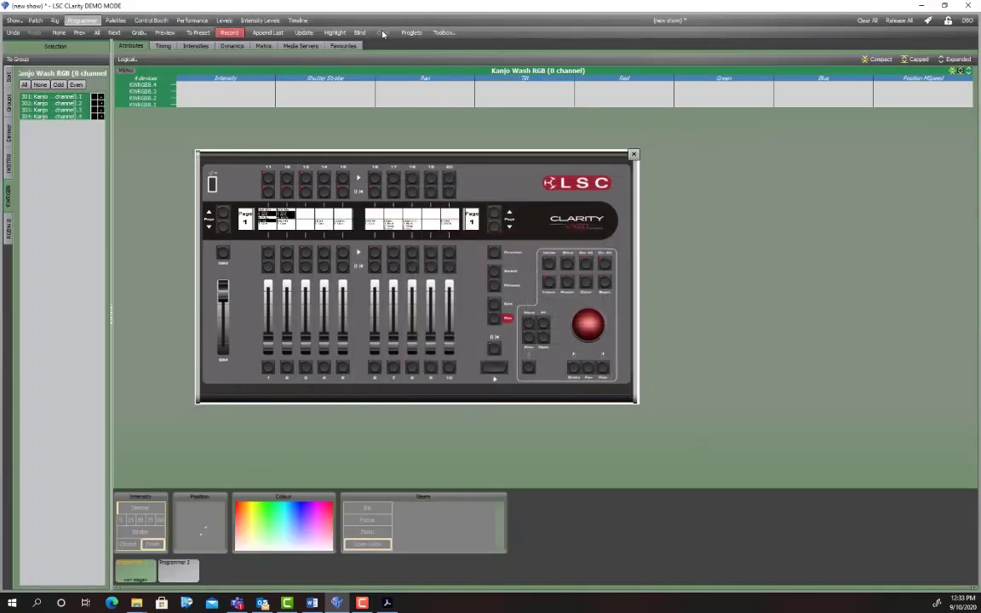
Step: Reselect the four Kanjo Wash RGB fixtures and set Red to 100% with Green and Blue at 0%
click(80, 169)
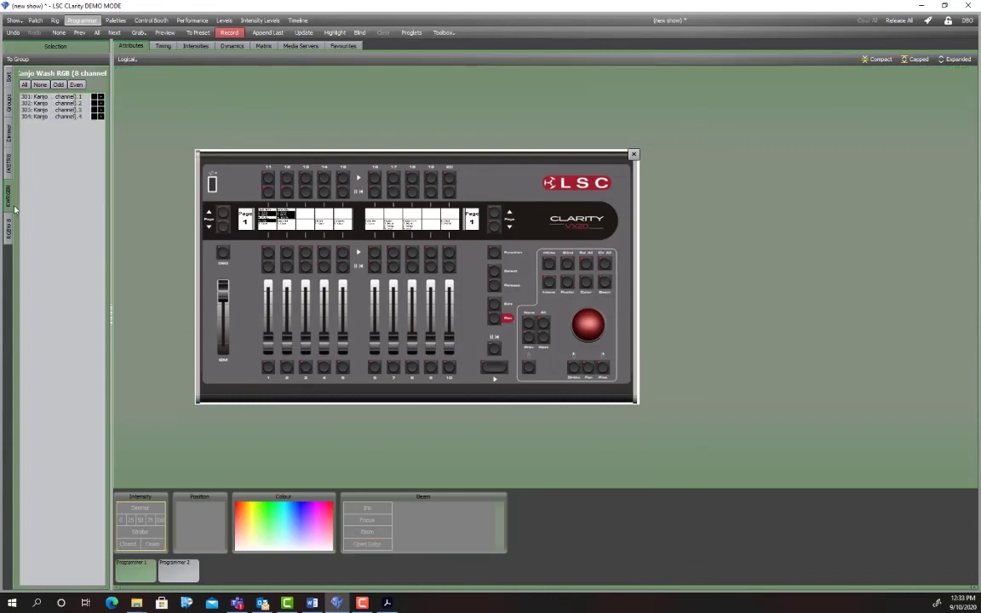
drag(60, 118, 31, 35)
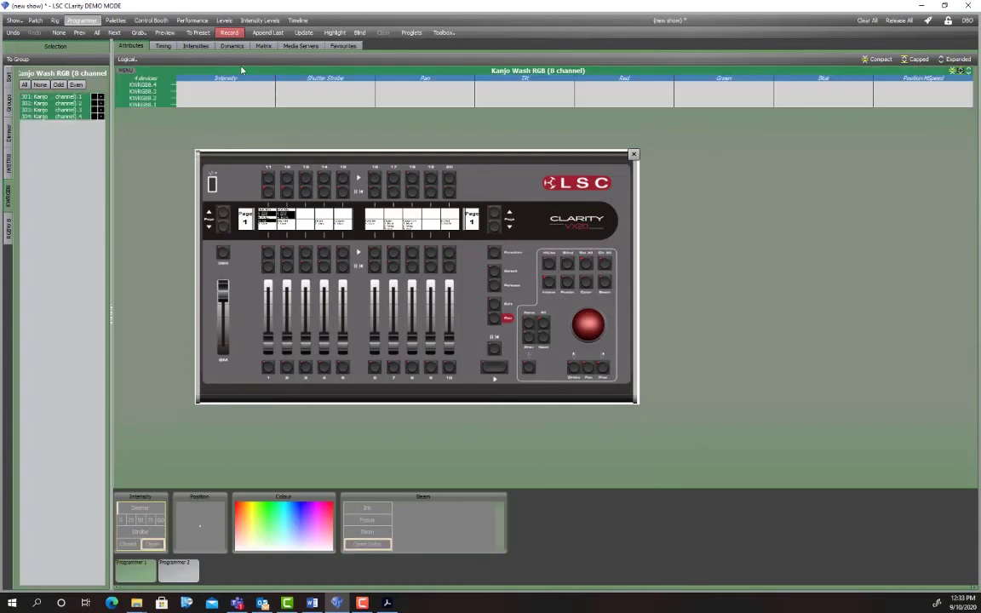
click(613, 88)
click(733, 96)
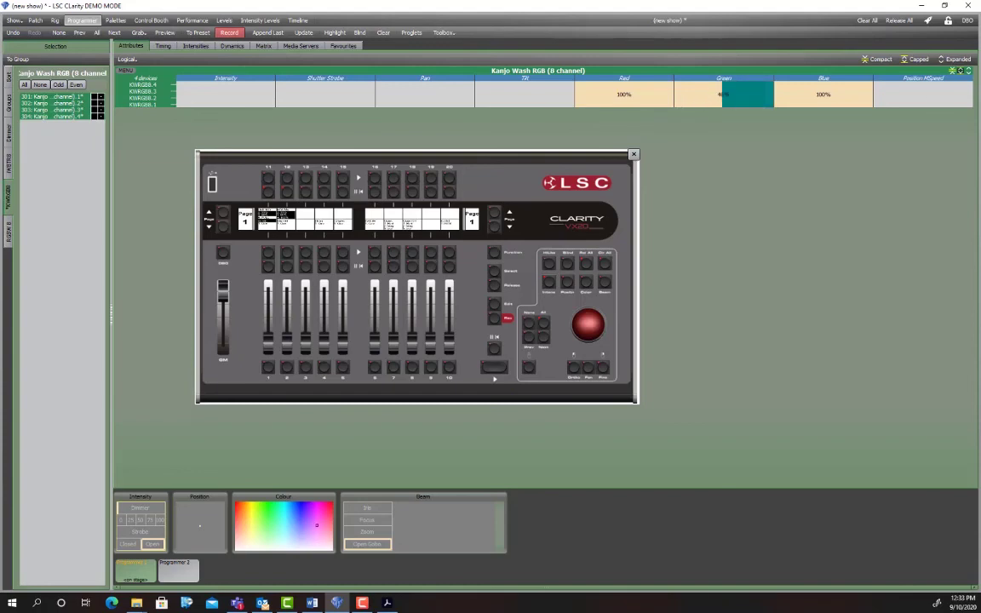
click(845, 100)
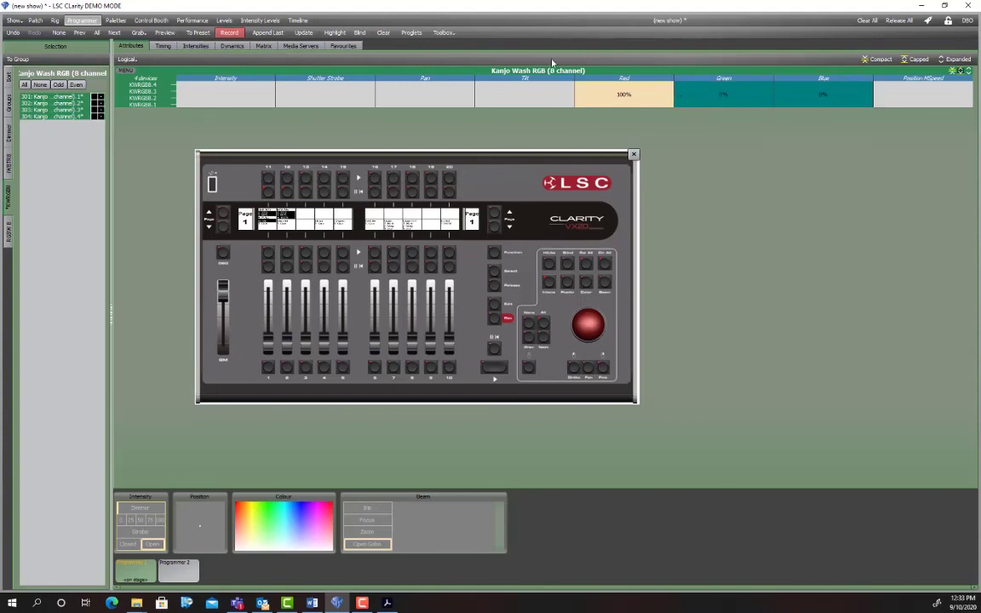
Step: Record the red mix as cue 1 "RED" in a new cuelist named KJ COLS with only Colour content
click(236, 34)
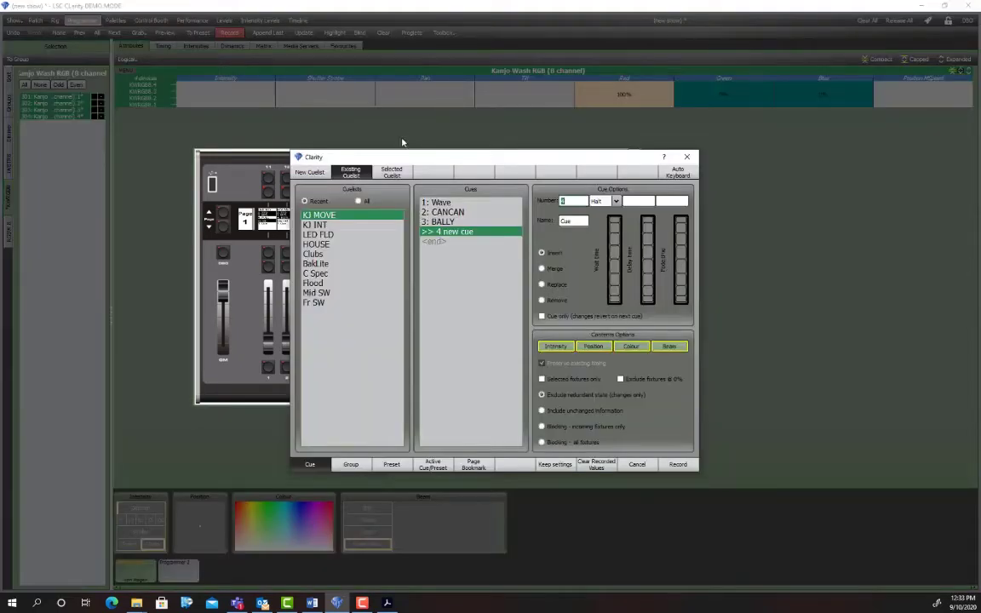
click(323, 173)
text(t)
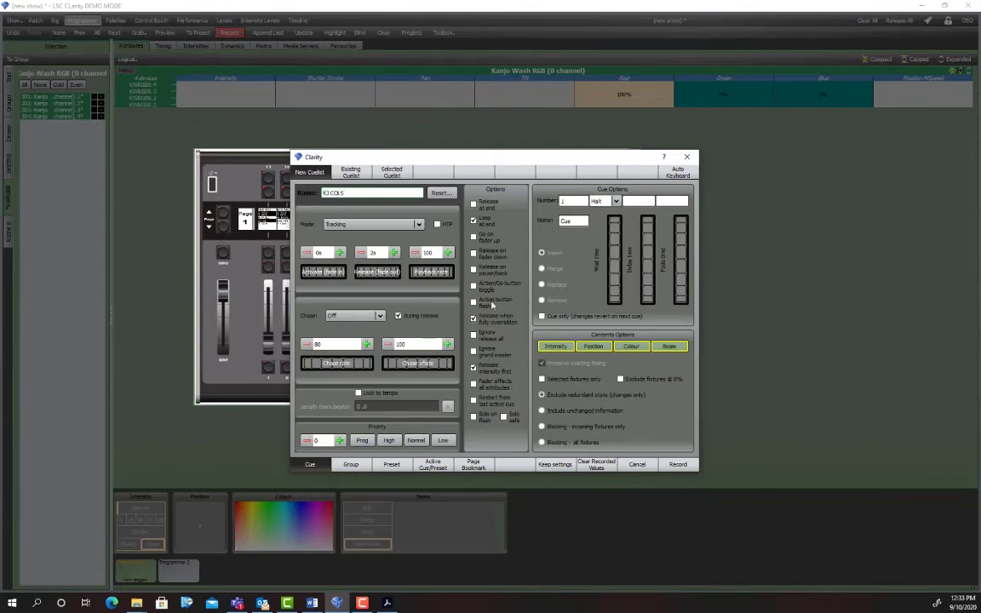
click(555, 345)
click(593, 345)
click(669, 346)
double_click(575, 222)
text(RED)
click(676, 464)
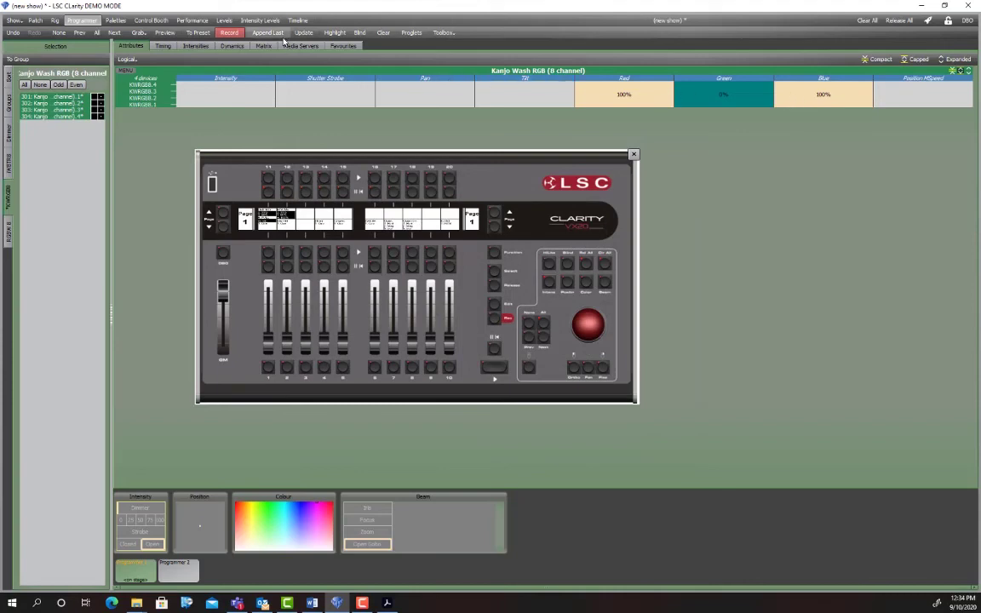
Step: Record the mix of 100% Red and 100% Blue as cue 2 "MAG" in KJ COLS with only Colour content
click(229, 32)
double_click(572, 221)
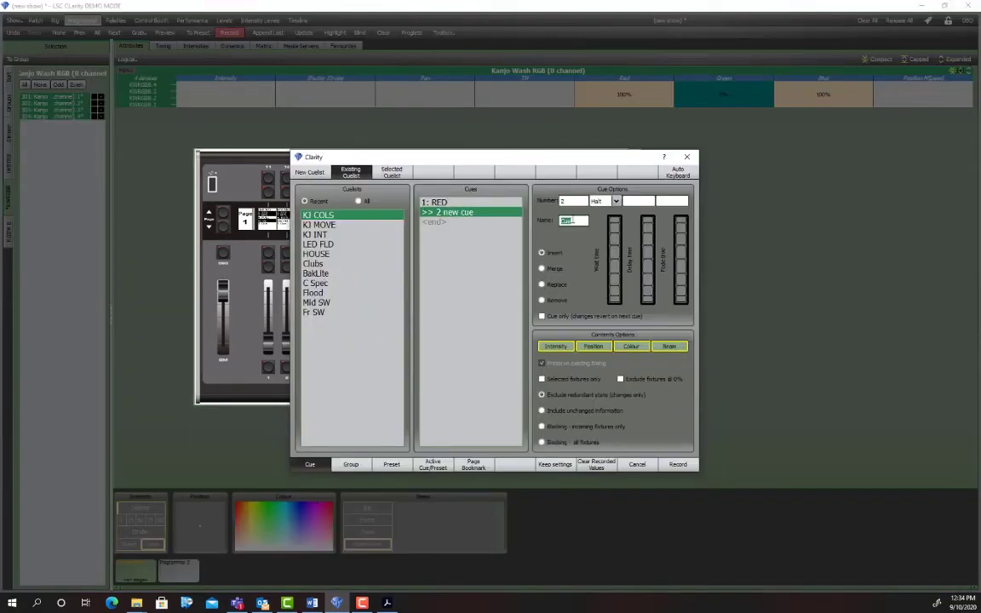
text(MAG)
click(556, 347)
click(593, 346)
click(669, 347)
click(677, 464)
Step: Set Red to 0%, record the blue mix as cue 3 "BLUE" in KJ COLS with only Colour content, and clear the programmer
drag(671, 96, 573, 95)
click(229, 33)
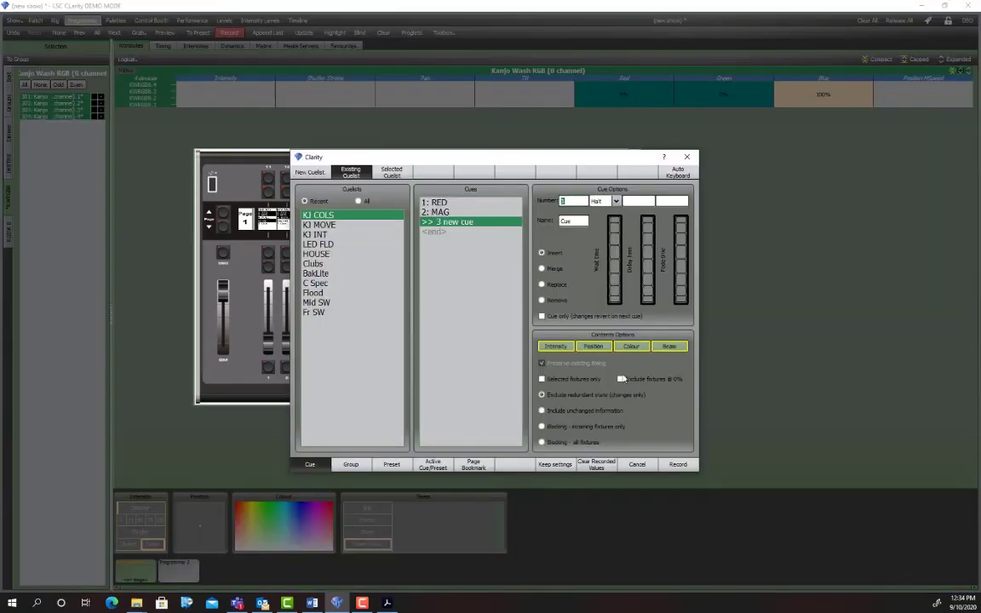
click(555, 347)
click(593, 347)
click(669, 346)
click(583, 222)
text(V)
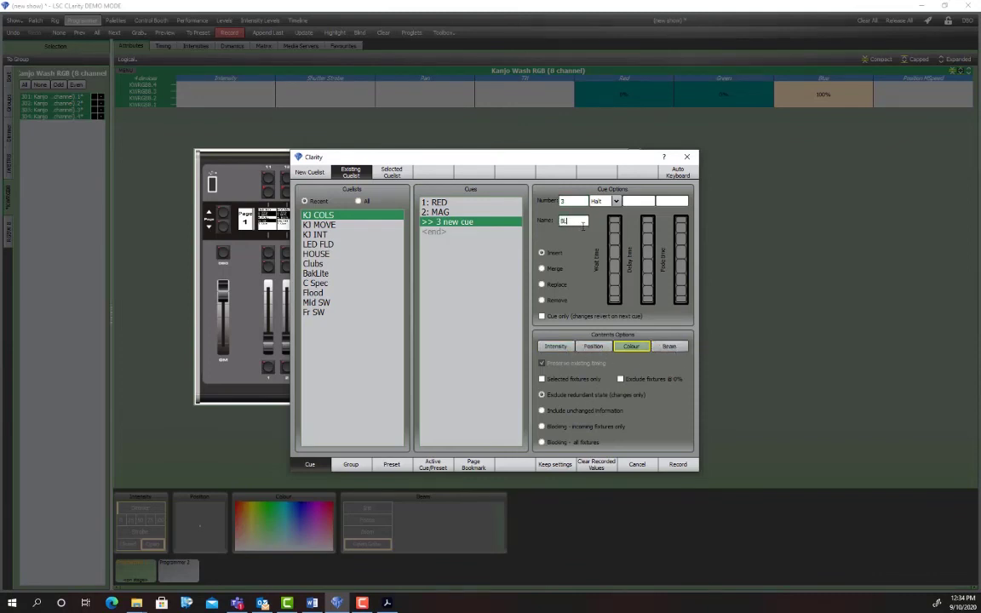
click(677, 464)
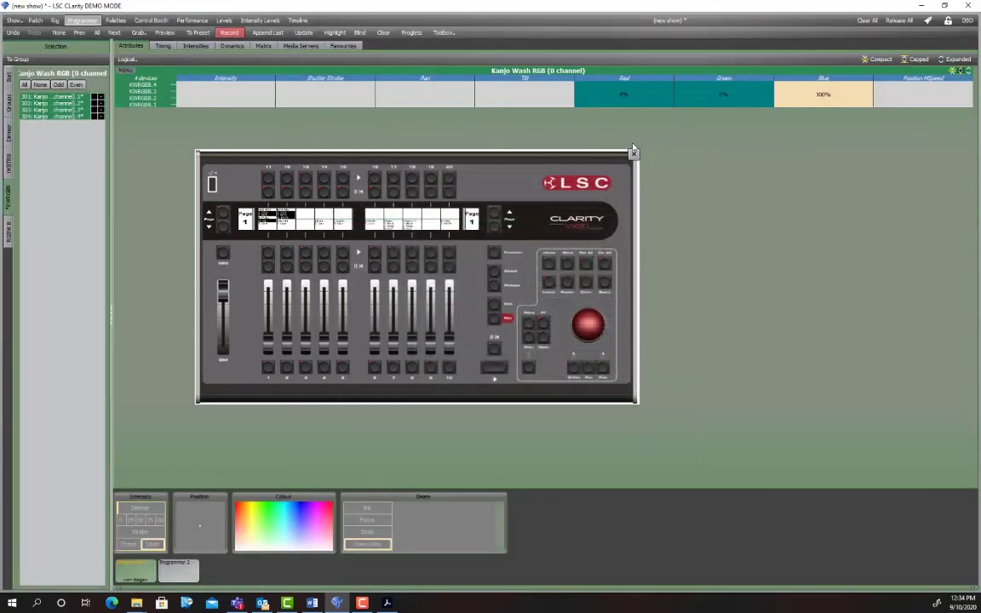
click(384, 33)
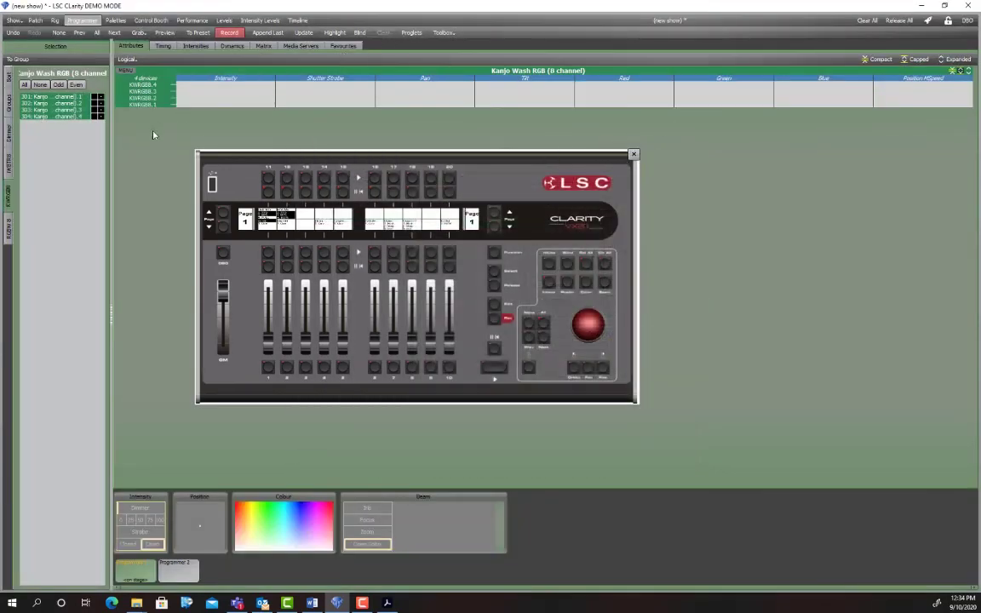
Step: Assign the KJ MOVE cuelist to playback 20 and KJ COLS to playback 19 on the virtual VX20
click(144, 21)
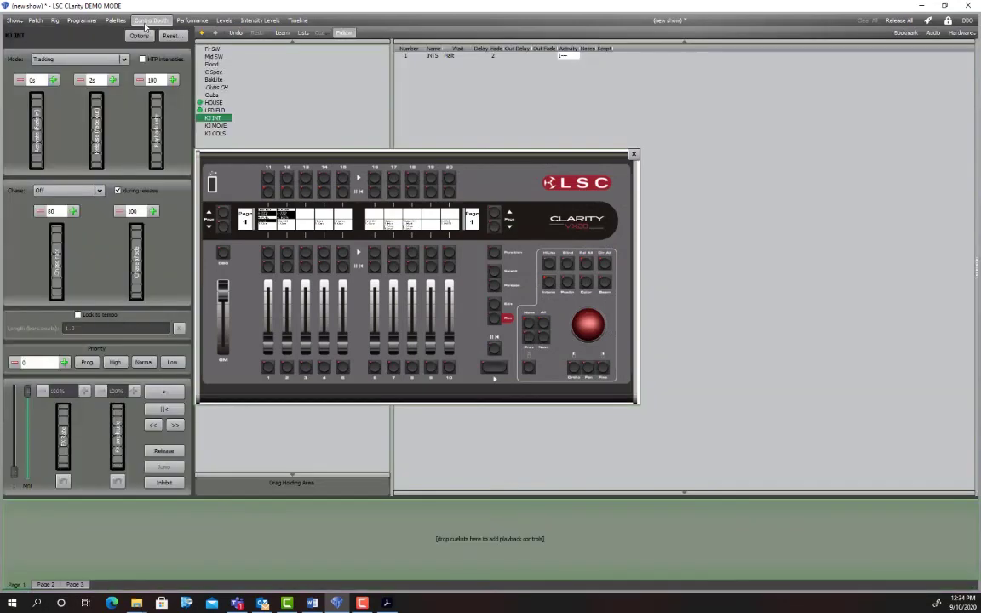
drag(247, 152, 373, 52)
click(446, 124)
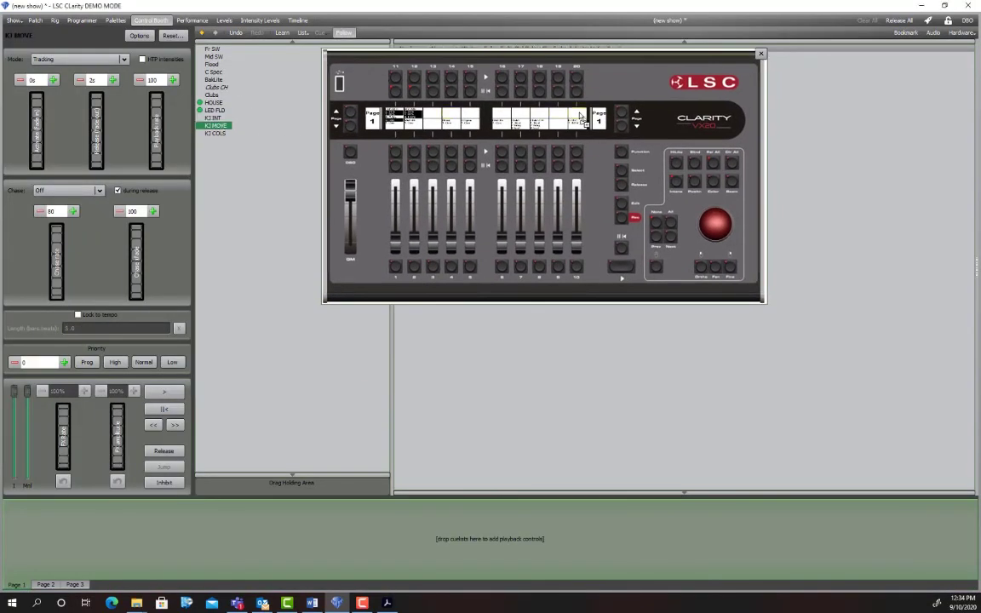
click(215, 135)
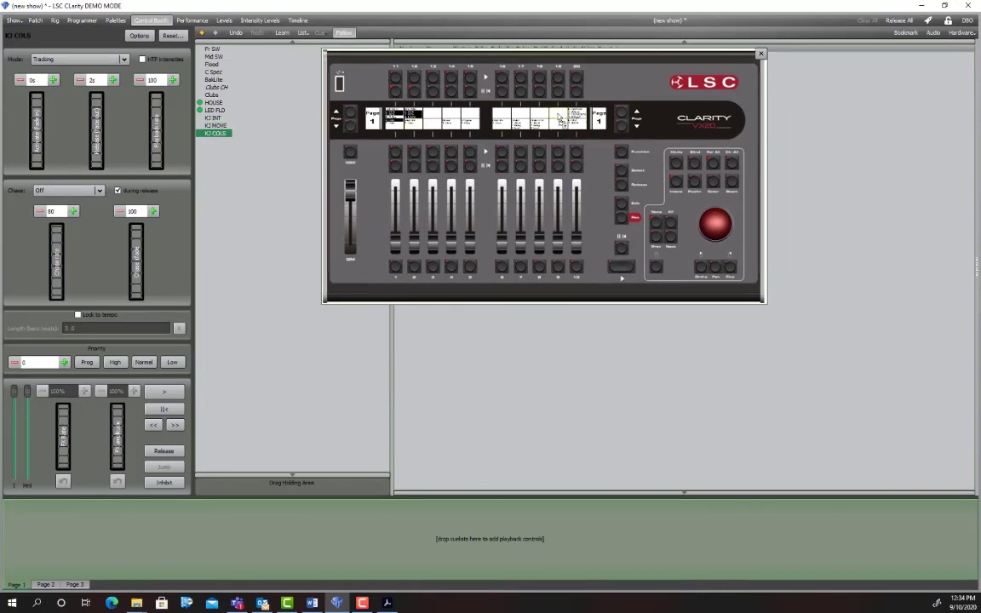
Step: Raise virtual fader 10 for the Kanjo intensity and start playbacks 19 and 20
drag(575, 220, 581, 260)
drag(578, 208, 581, 209)
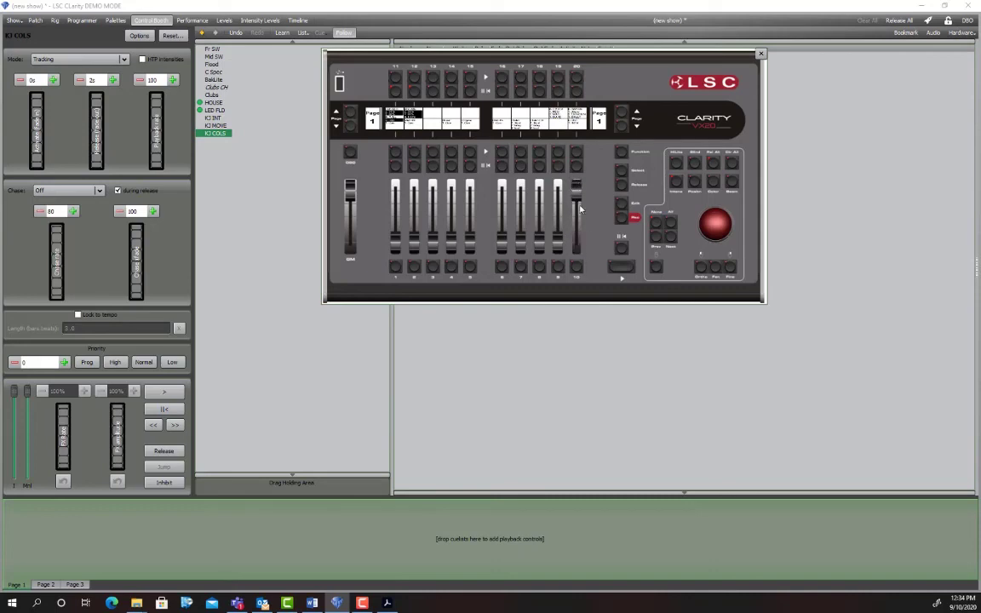
click(558, 79)
click(577, 78)
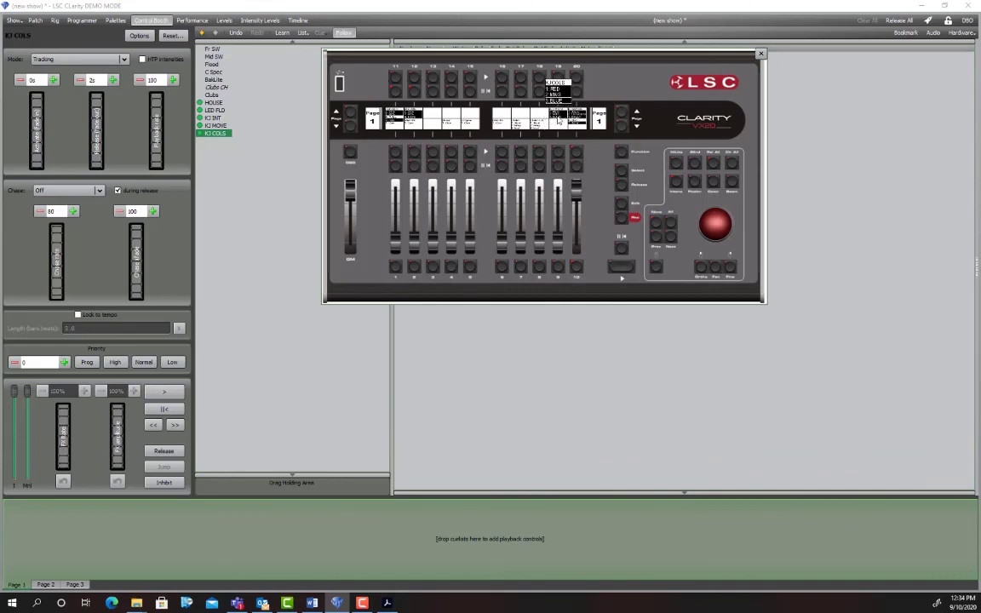
Step: Select all four Kanjo Wash RGB fixtures in the programmer and set their strobe to Open
click(81, 20)
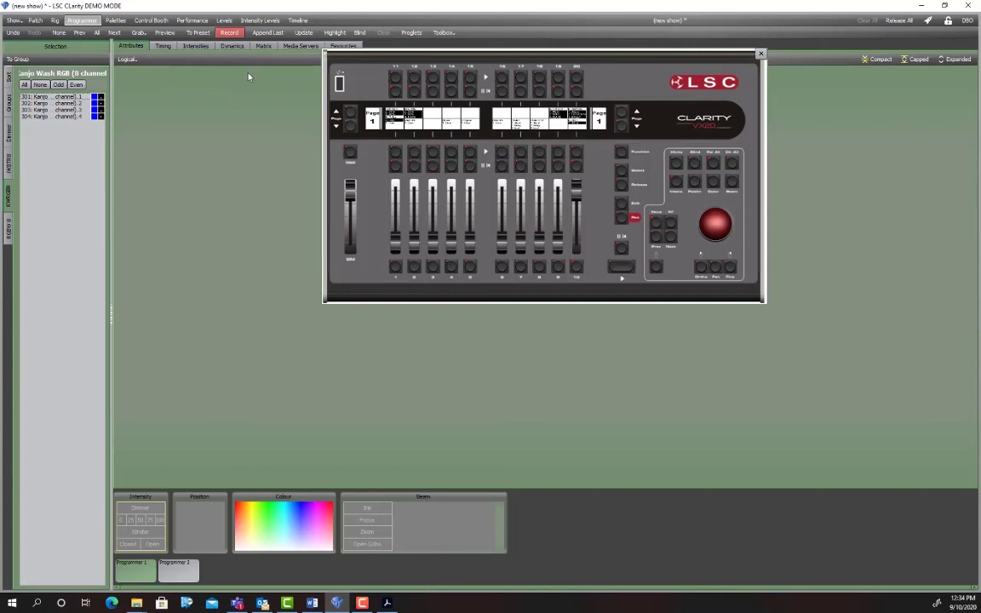
drag(332, 48, 242, 129)
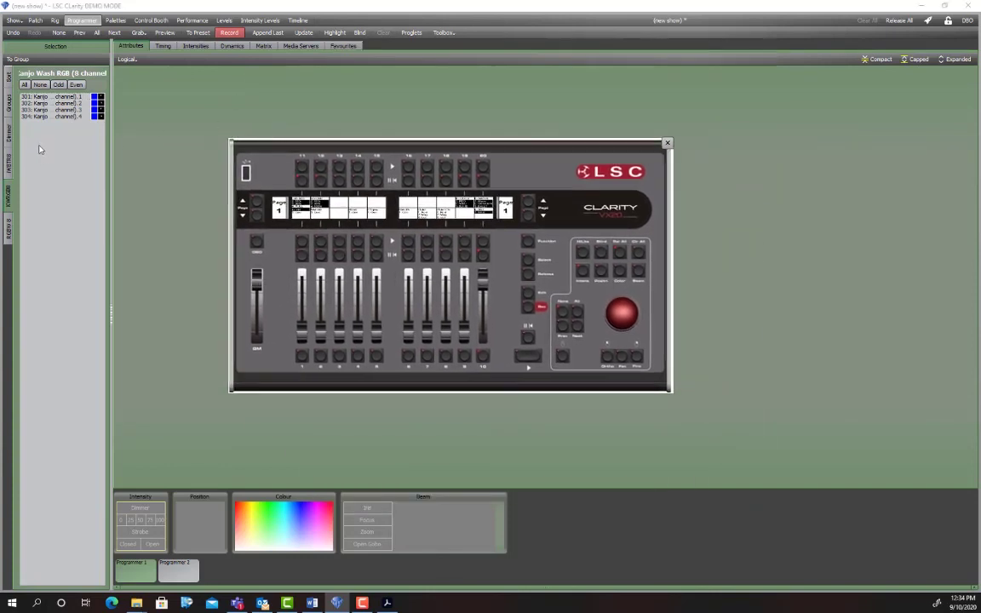
click(25, 83)
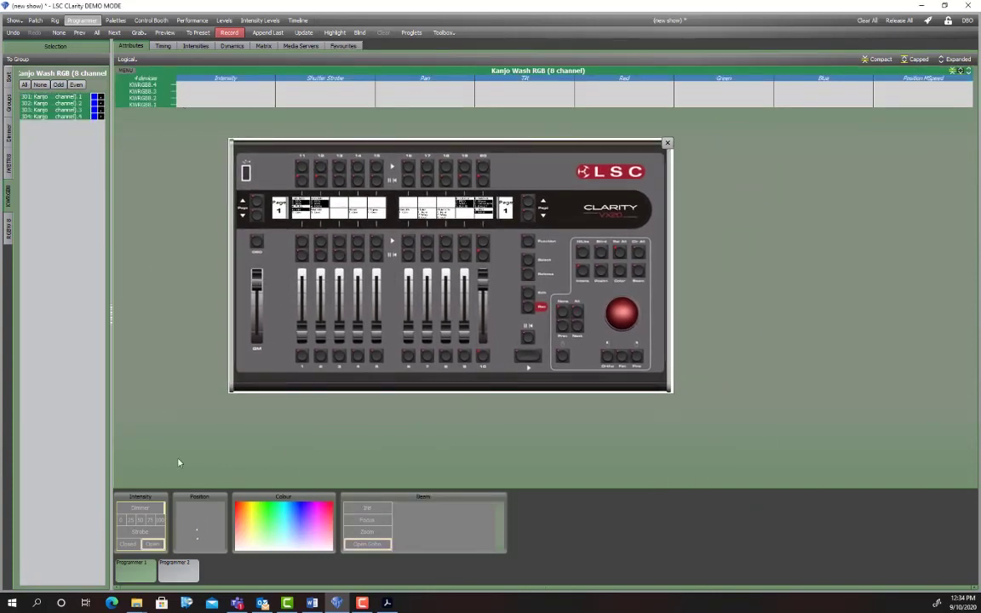
click(152, 544)
Step: Return to the Control Booth and pull virtual fader 10 fully down
click(35, 20)
click(55, 21)
click(202, 21)
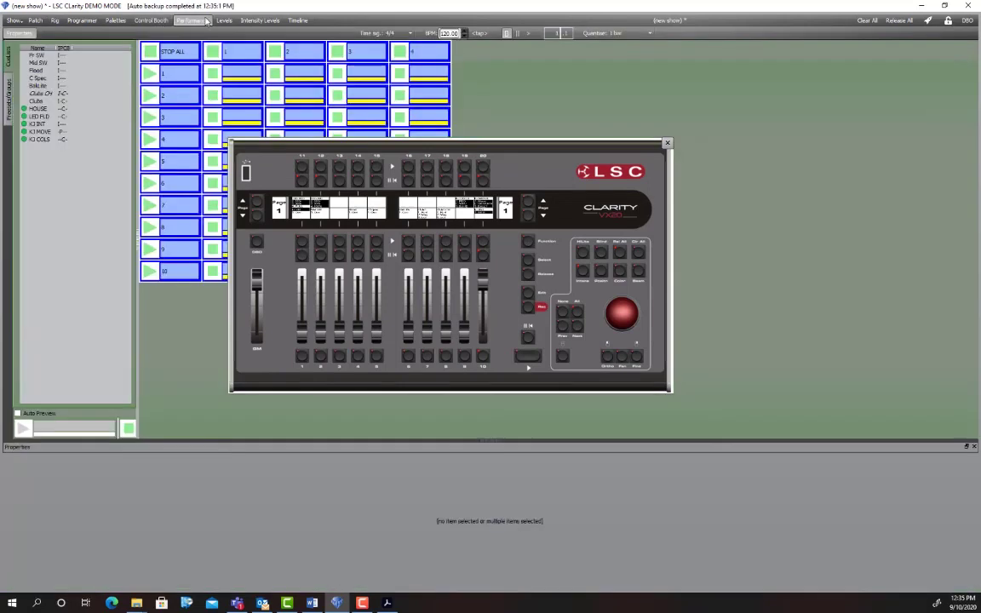
click(143, 21)
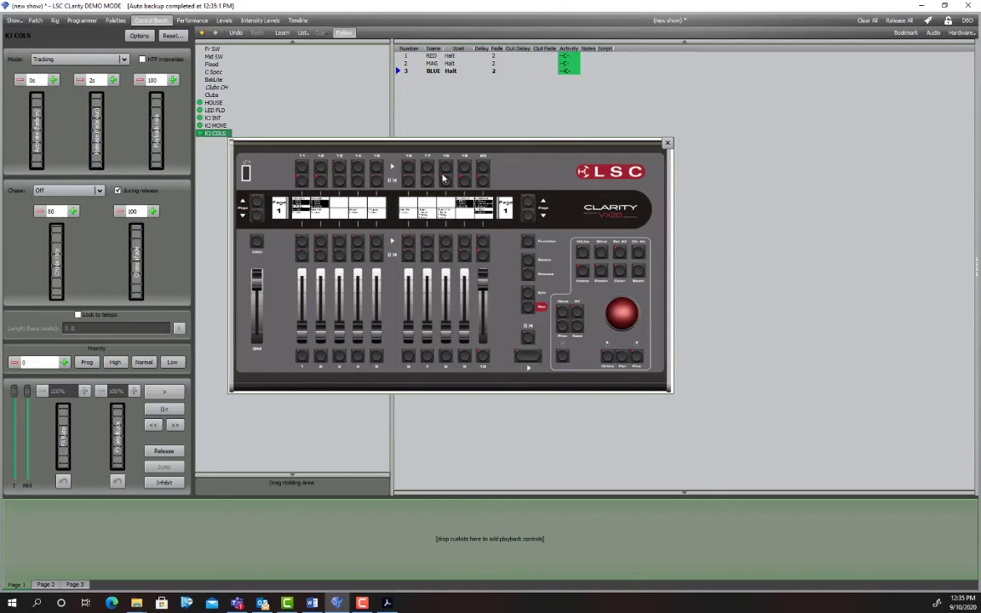
drag(486, 282, 488, 366)
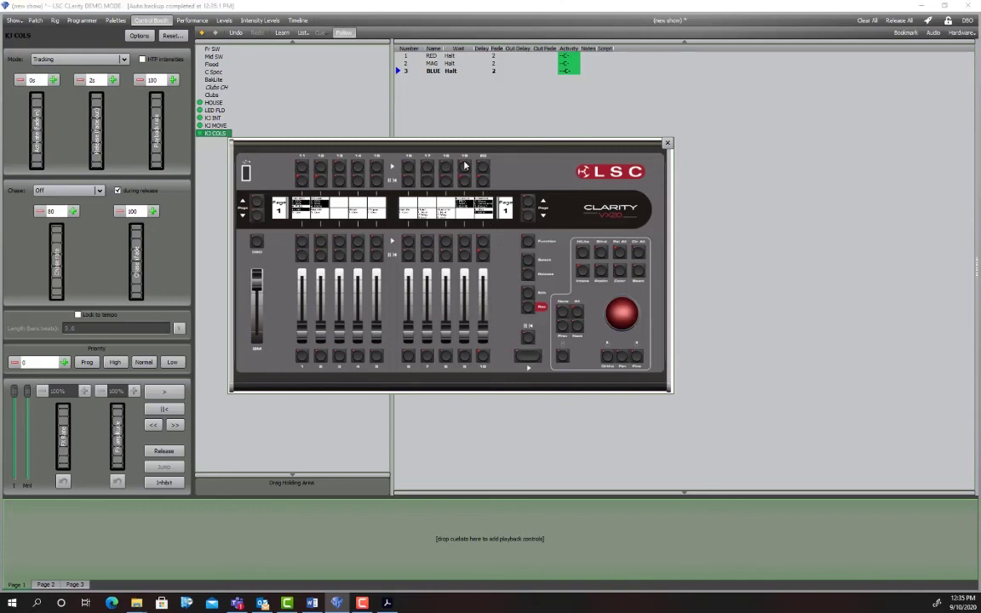
Step: Switch the virtual VX20's second playback bank to page 2 and back to page 1, keeping fader 10 down
click(530, 201)
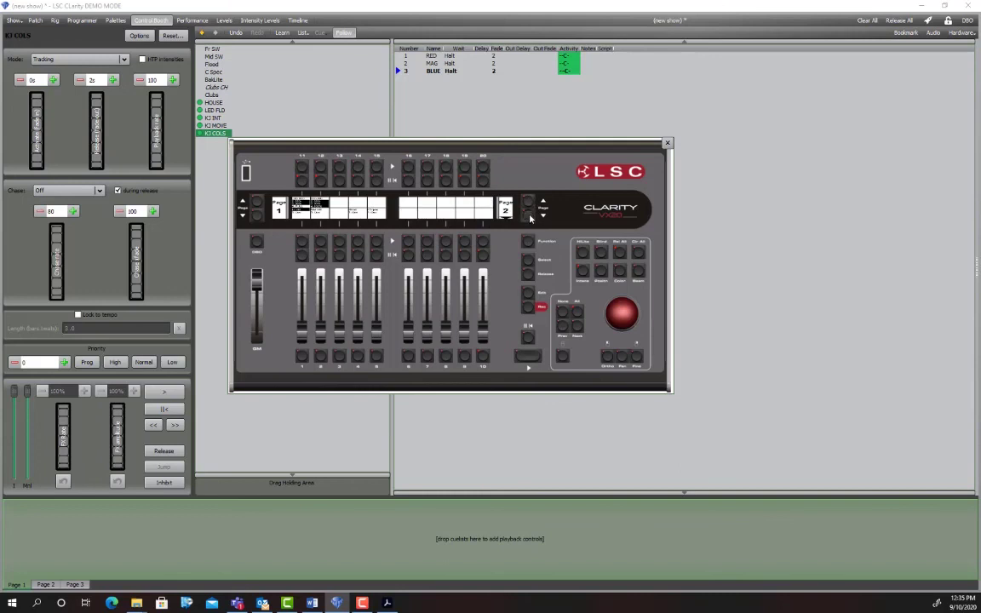
click(530, 218)
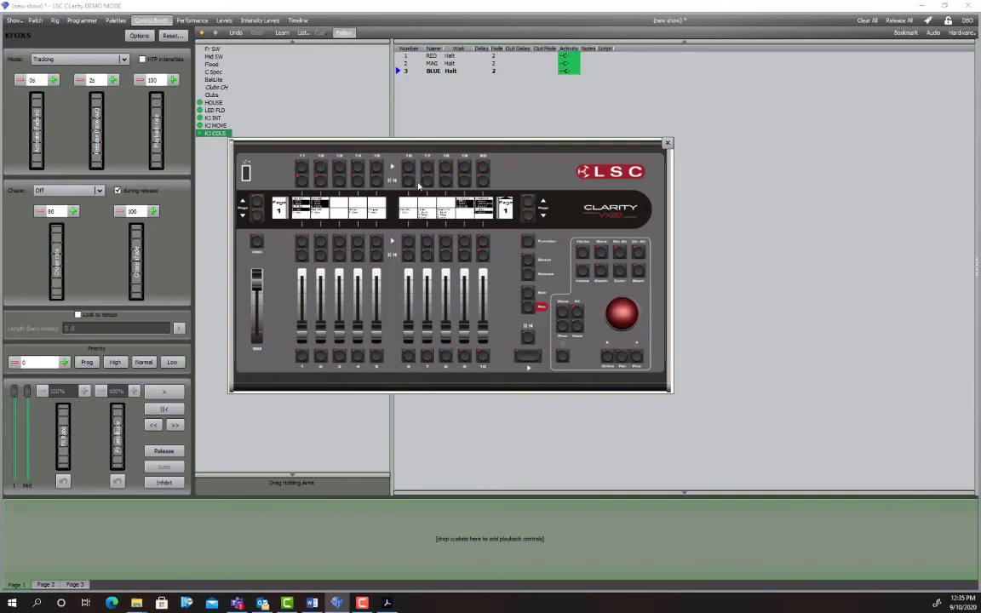
drag(491, 277, 498, 342)
Step: Enable HTP intensities for the KJ INT cuelist and raise virtual fader 10 to full
drag(390, 150, 473, 137)
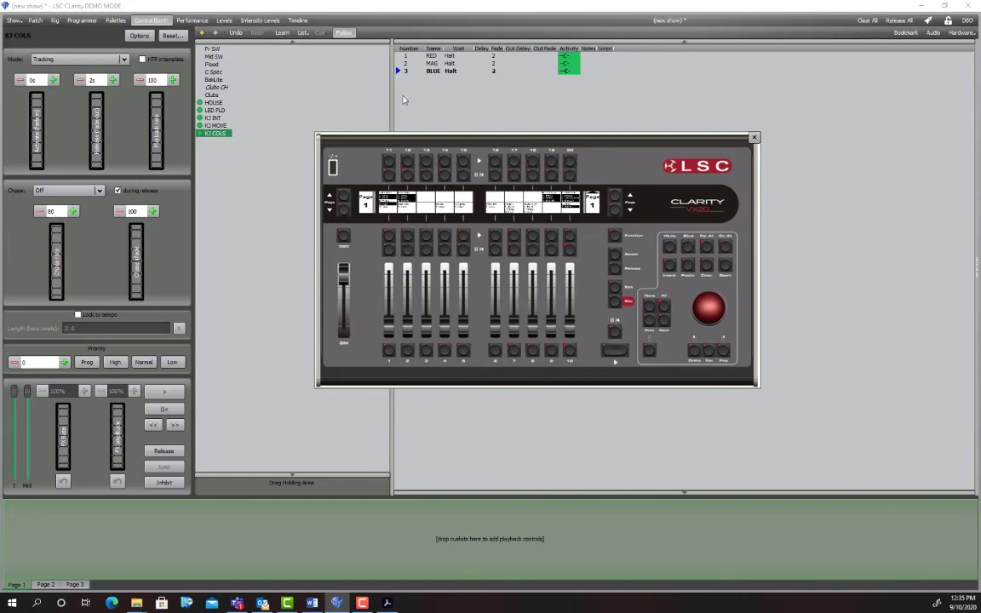
drag(479, 136, 454, 119)
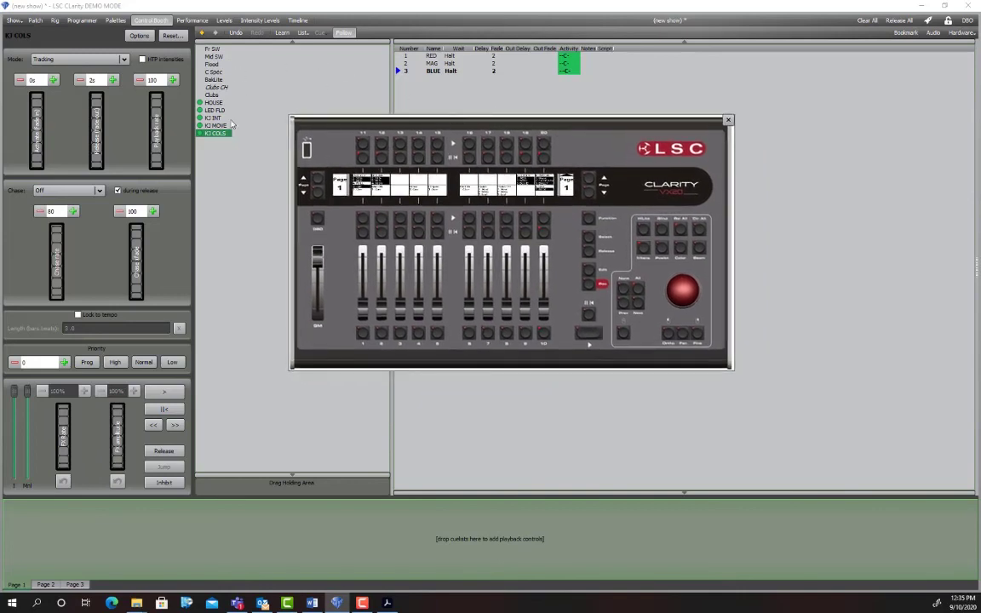
click(208, 118)
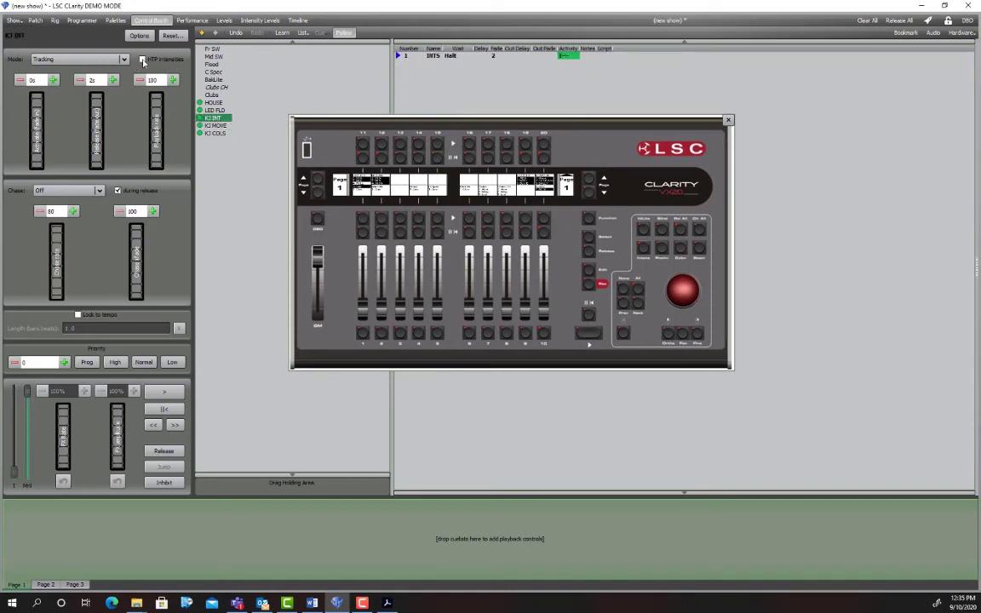
click(143, 59)
drag(544, 311, 542, 247)
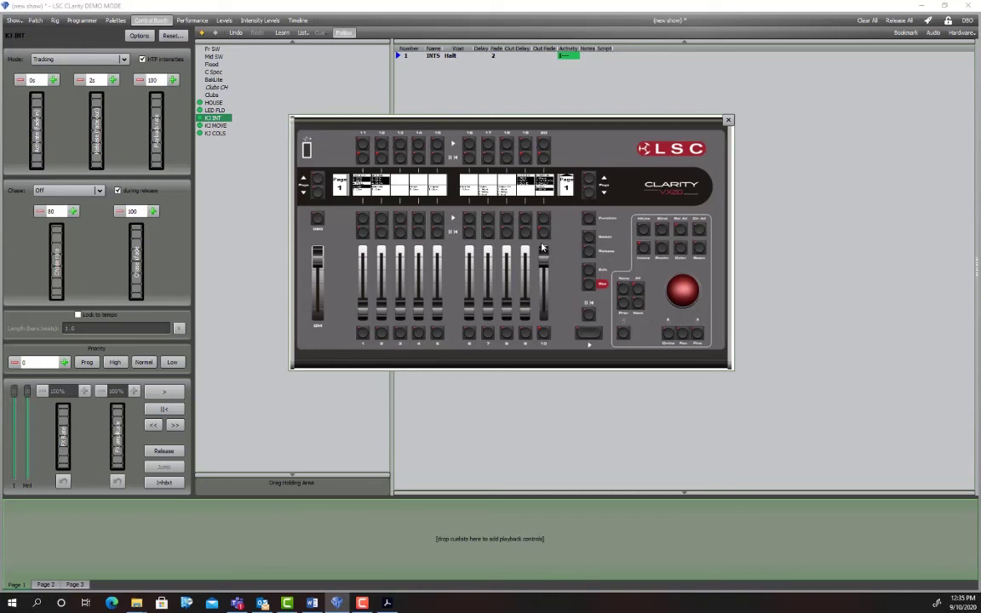
Step: Check the playback options of the KJ INT cuelist and lower virtual fader 10 slightly from full
click(138, 36)
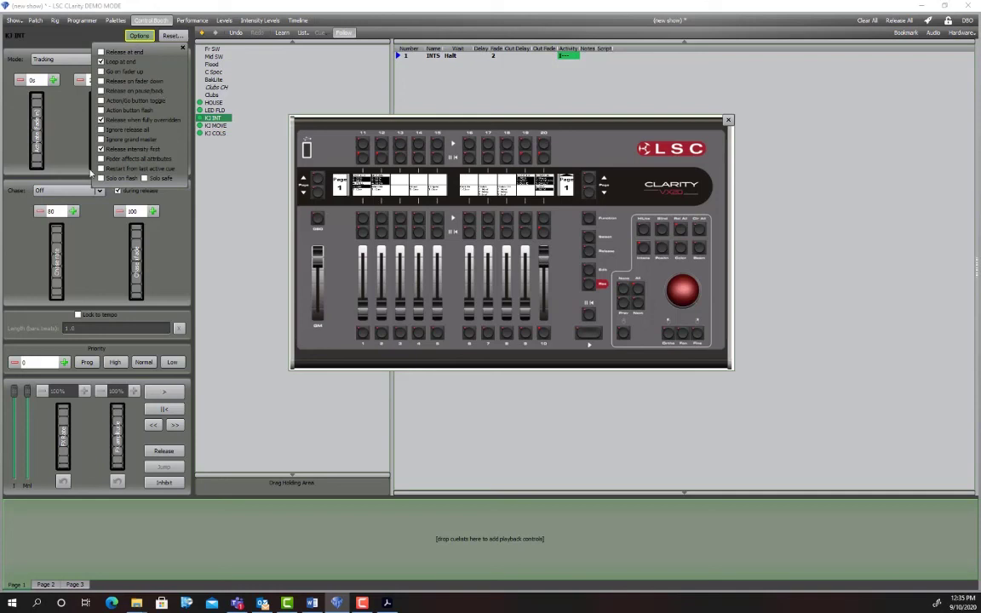
click(182, 47)
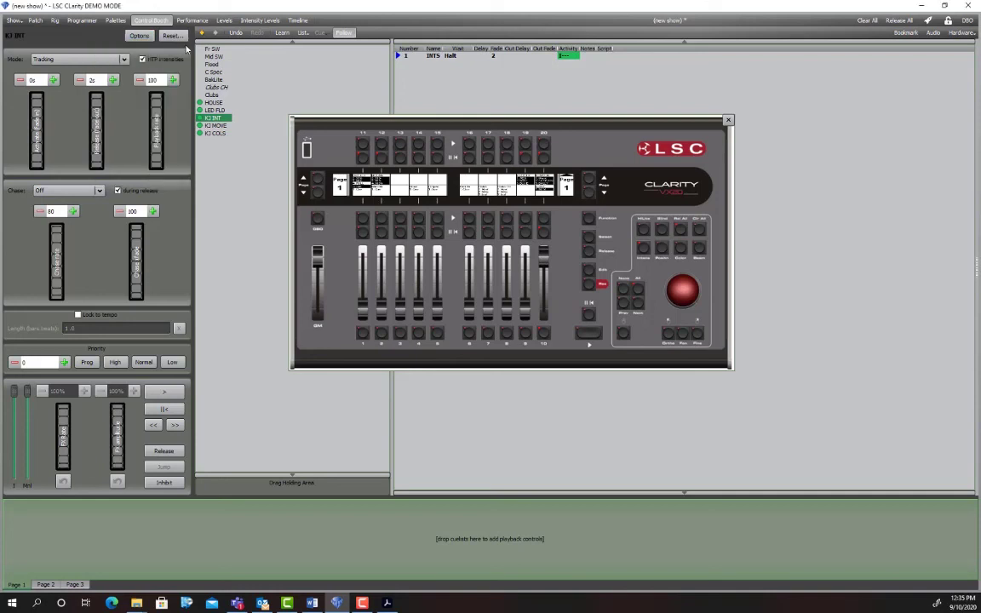
click(140, 36)
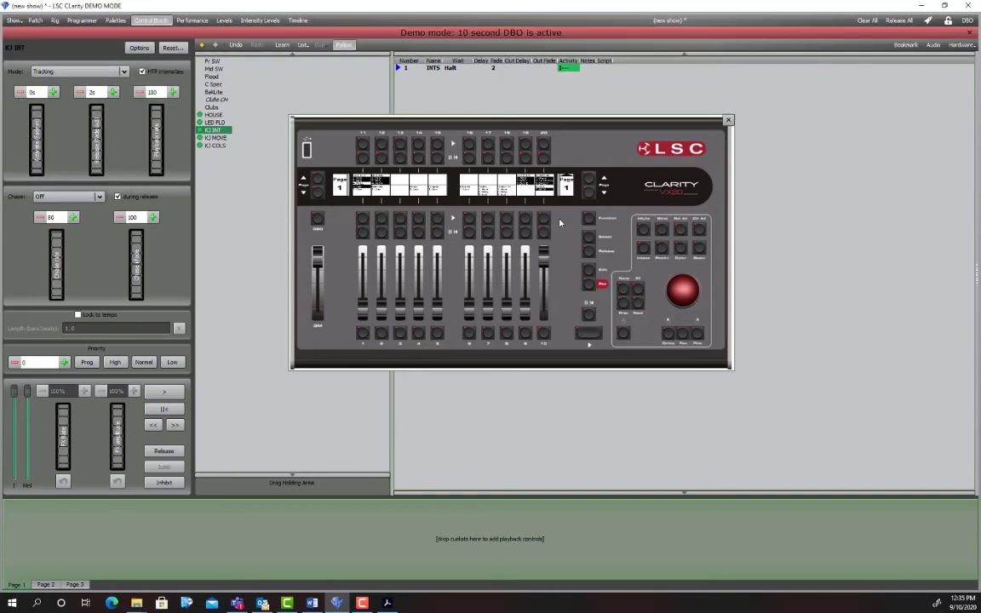
click(526, 179)
mouse_move(546, 255)
mouse_down()
mouse_move(545, 277)
mouse_move(546, 263)
mouse_up()
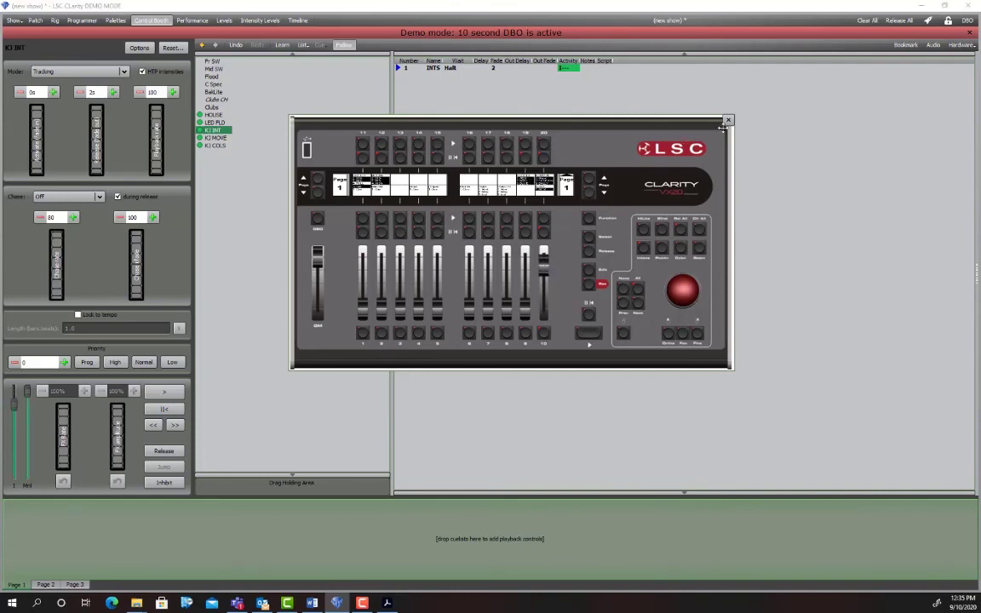